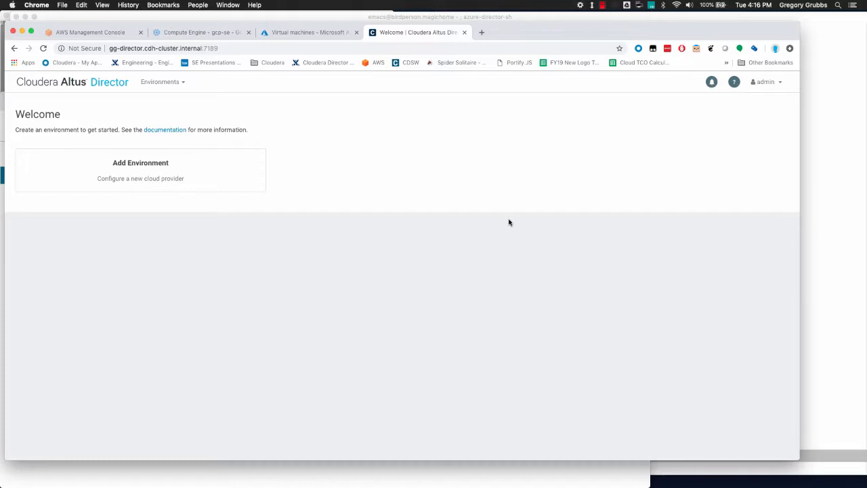
# - Switch from the empty Director welcome page to the Emacs window
pyautogui.press('cmd+Tab')
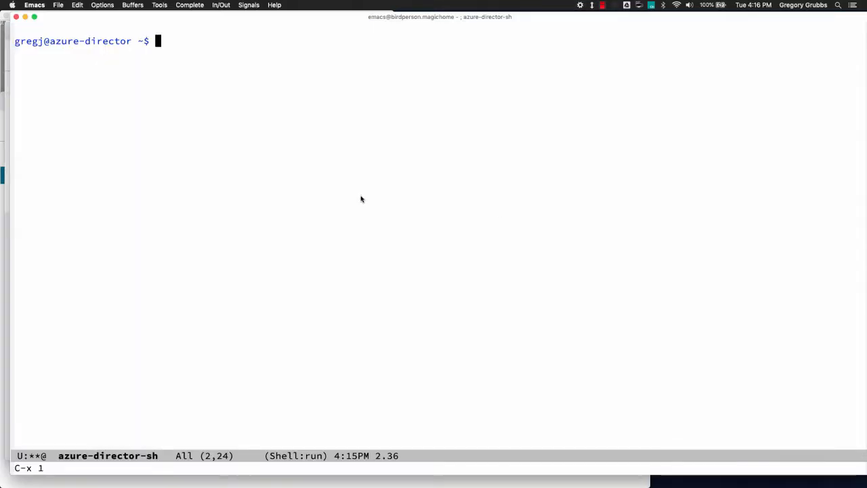
# - Show the host's full name with hostname -f and list the home folder with ls -F
pyautogui.press('Return')
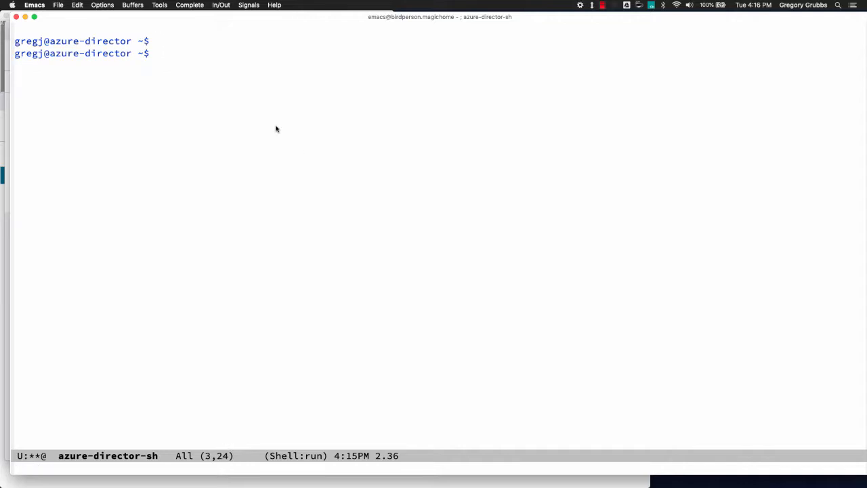
pyautogui.write('hostname -f')
pyautogui.press('Return')
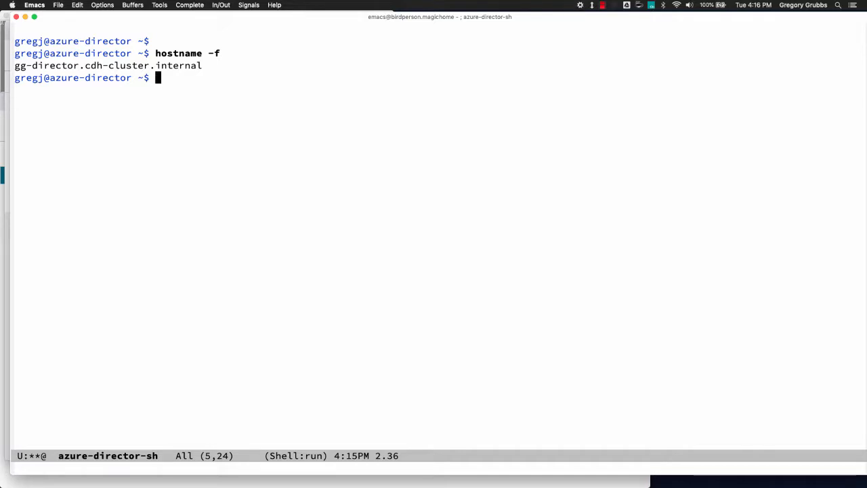
pyautogui.write('ls -F')
pyautogui.press('Return')
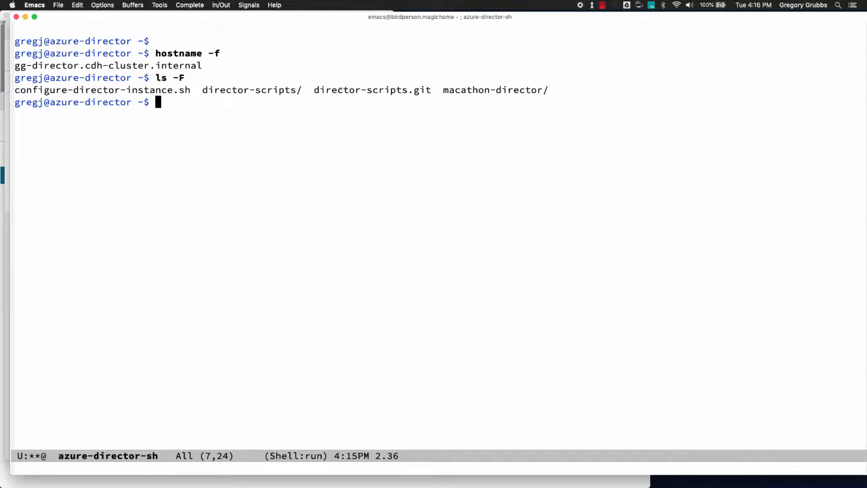
# - Enter 'tree macathon-director/' at the prompt, with the cursor placed just after tree
pyautogui.moveTo(442, 89); pyautogui.dragTo(564, 92)
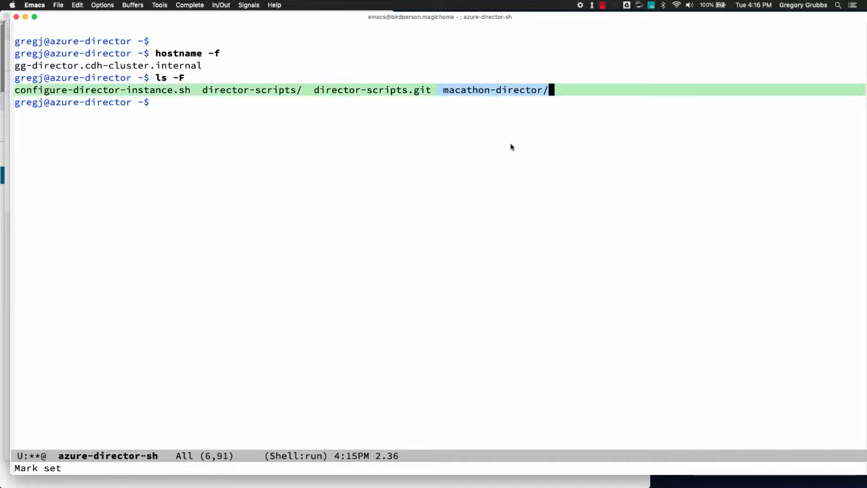
pyautogui.click(454, 102)
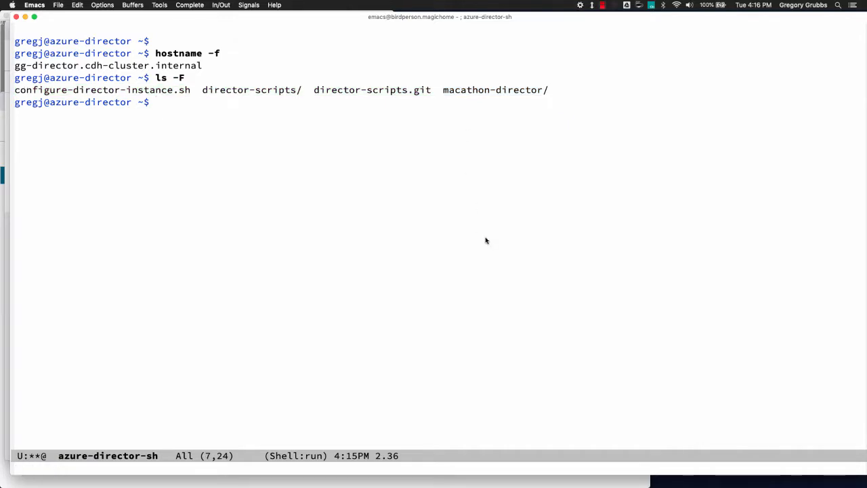
pyautogui.write('tree')
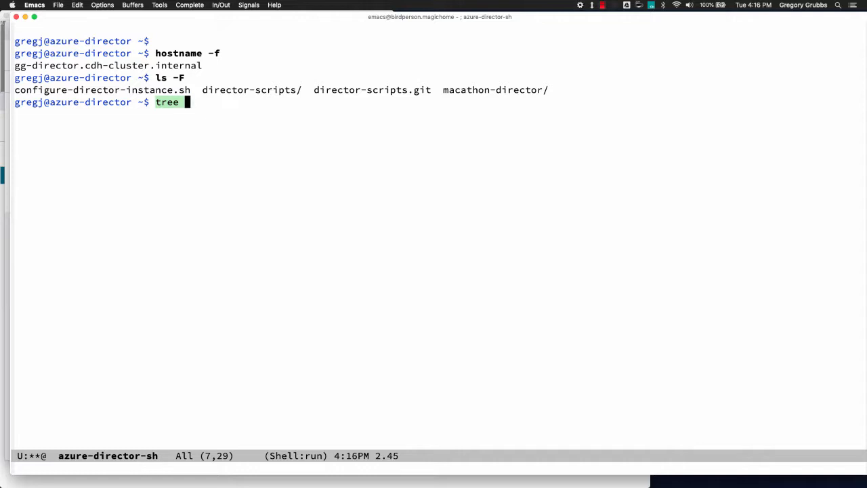
pyautogui.write('maca')
pyautogui.press('Tab')
pyautogui.hotkey('ctrl', 'a')
pyautogui.hotkey('alt', 'f')
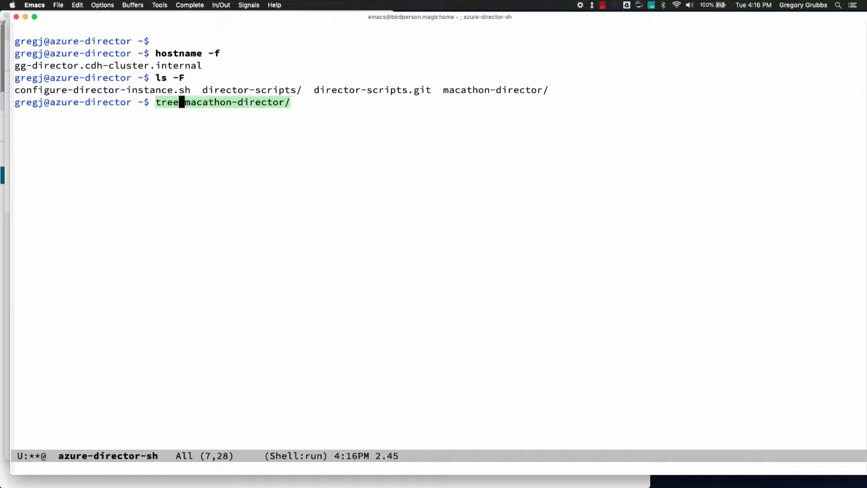
# - Run tree -C macathon-director/ and point out provision-azure.sh, configure-director-instance.sh and cdh5-cdsw1-director2.conf
pyautogui.write('-C')
pyautogui.press('Return')
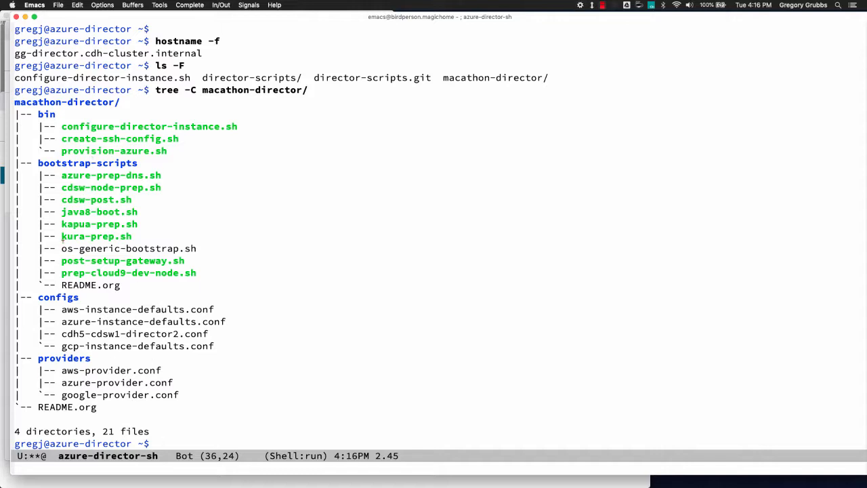
pyautogui.click(66, 150)
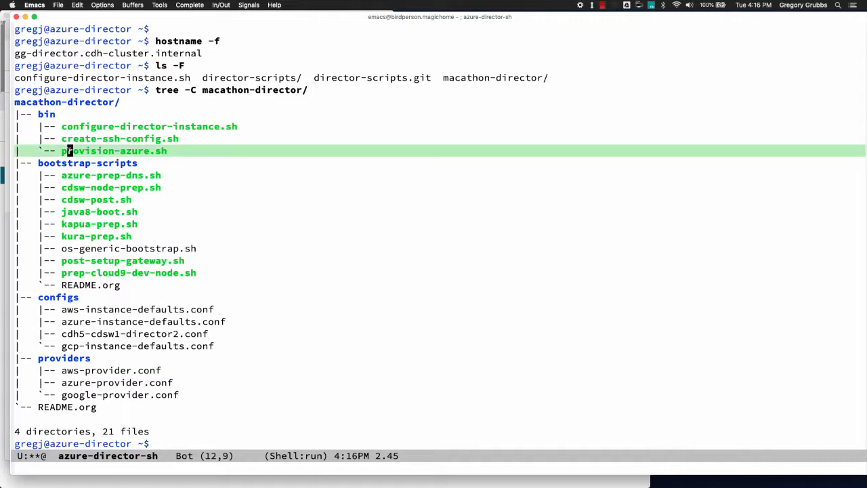
pyautogui.click(62, 125)
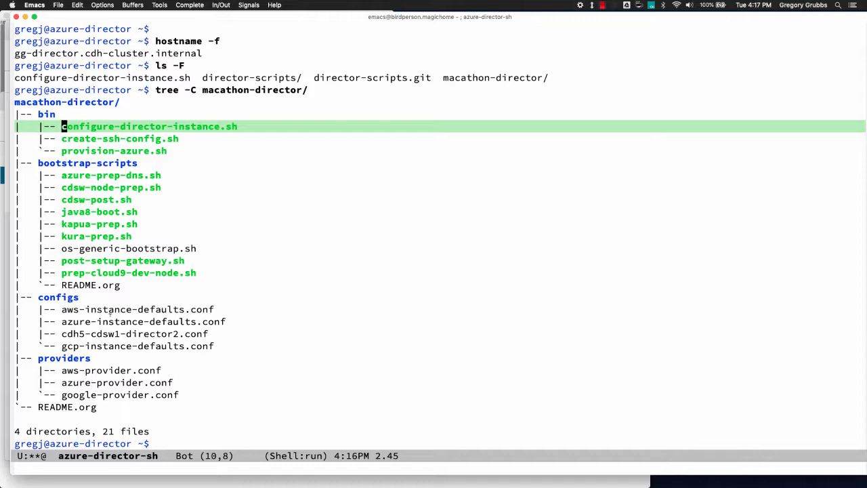
pyautogui.click(64, 334)
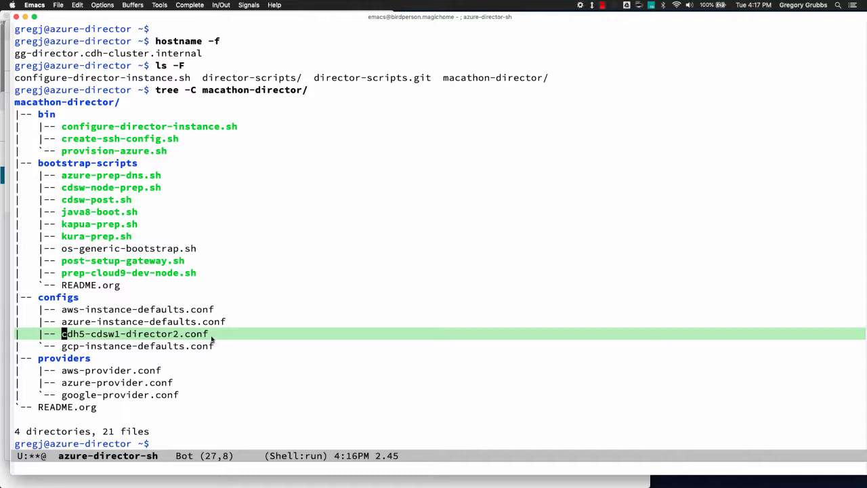
pyautogui.hotkey('ctrl', 'x')
pyautogui.hotkey('ctrl', 'f')
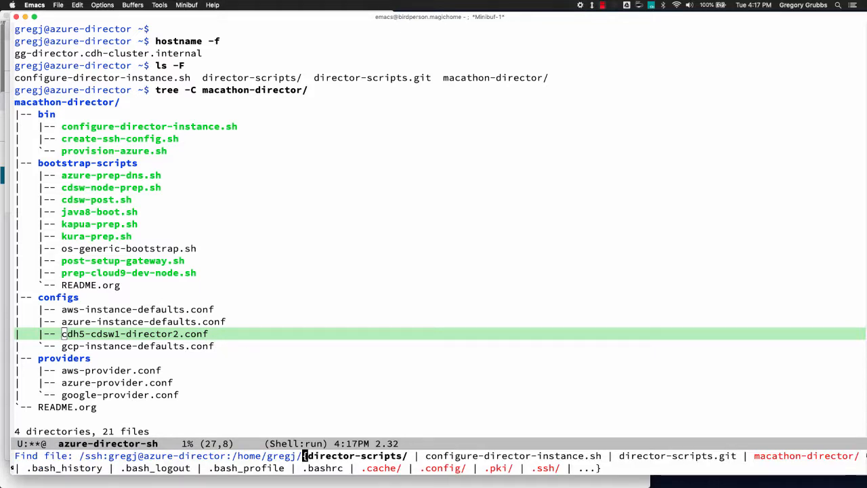
# - Open macathon-director/configs/cdh5-cdsw1-director2.conf in a single full-frame window
pyautogui.write('conf')
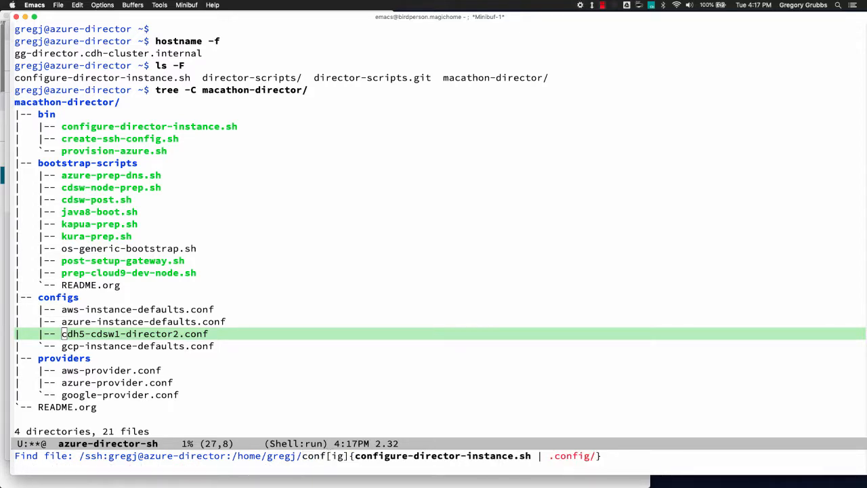
pyautogui.press('BackSpace')
pyautogui.press('BackSpace')
pyautogui.press('BackSpace')
pyautogui.press('BackSpace')
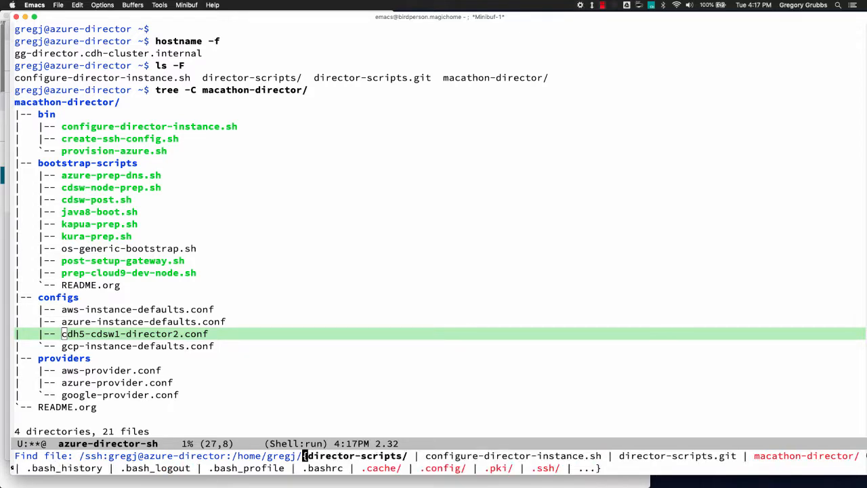
pyautogui.write('mac')
pyautogui.press('Return')
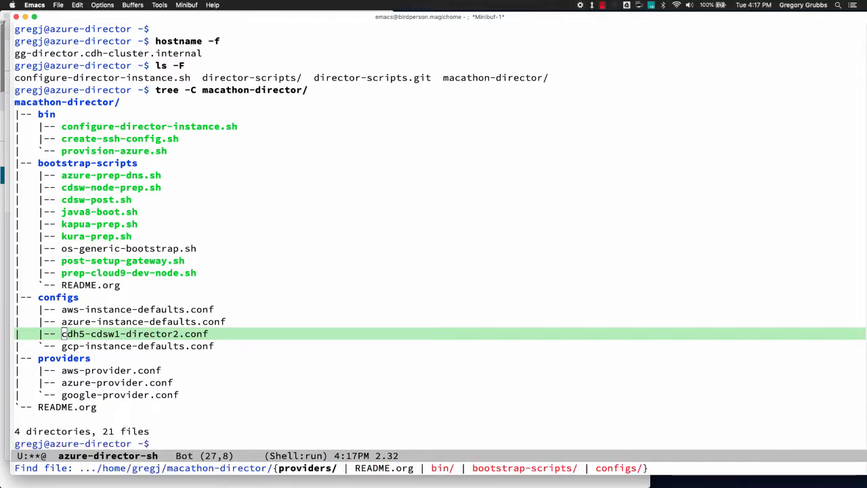
pyautogui.write('con')
pyautogui.press('Return')
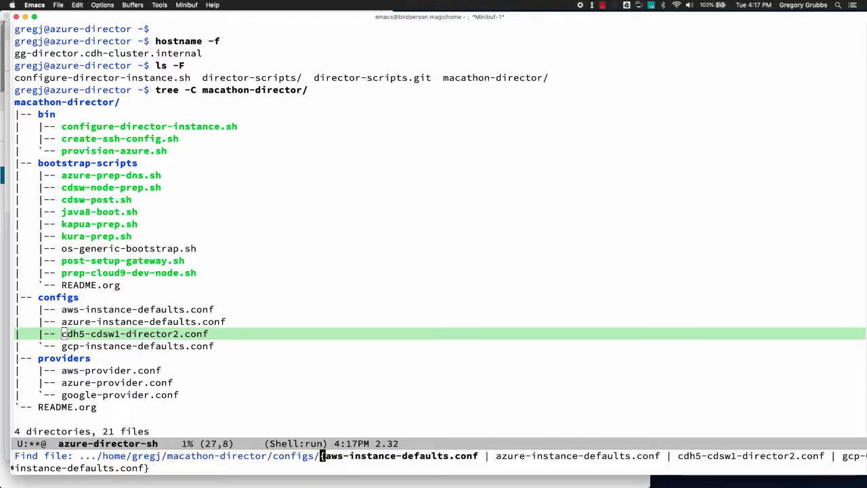
pyautogui.write('cdh5')
pyautogui.press('Return')
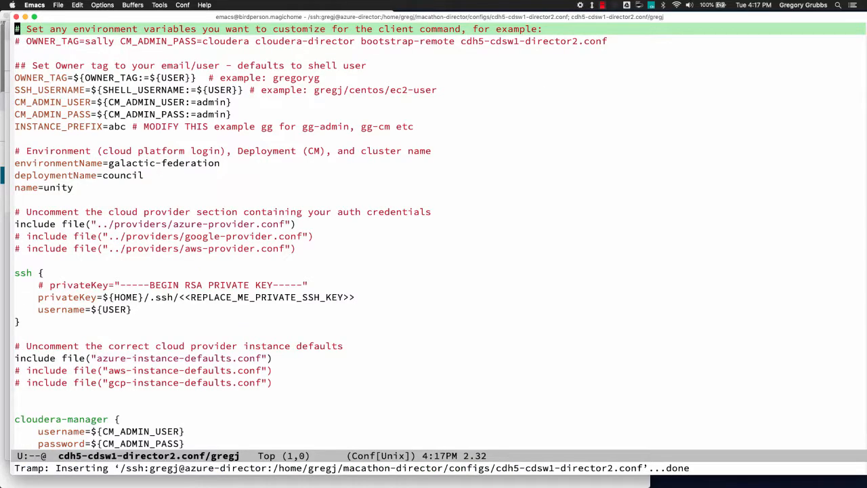
pyautogui.hotkey('ctrl', 'x')
pyautogui.press('1')
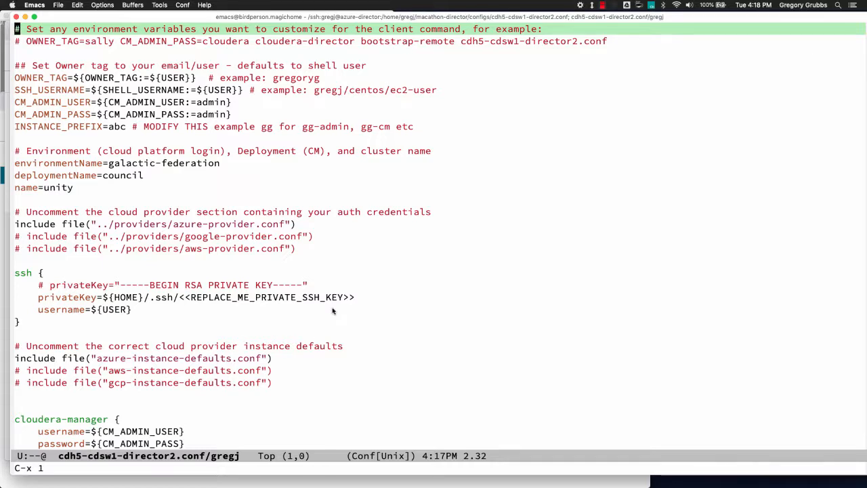
# - Look over the OWNER_TAG, SSH_USERNAME and CM_ADMIN_USER lines at the top of the file
pyautogui.press('Down')
pyautogui.press('Down')
pyautogui.press('Down')
pyautogui.press('Down')
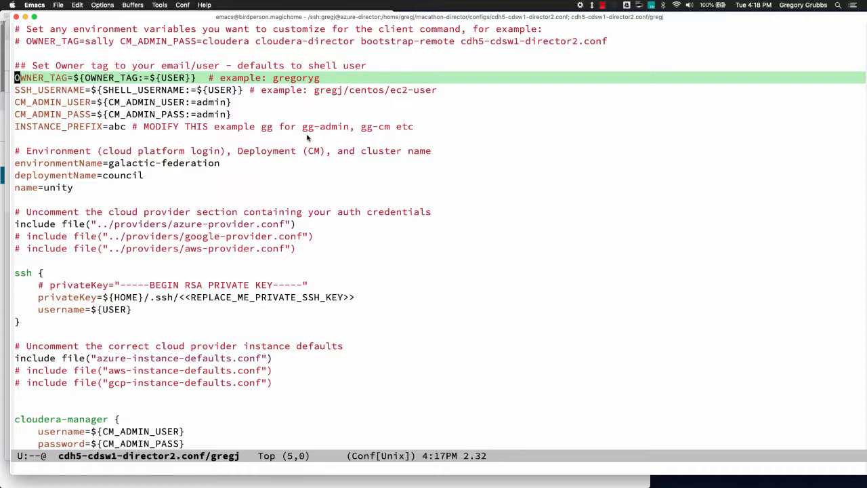
pyautogui.press('Down')
pyautogui.press('Down')
pyautogui.press('Down')
pyautogui.press('Down')
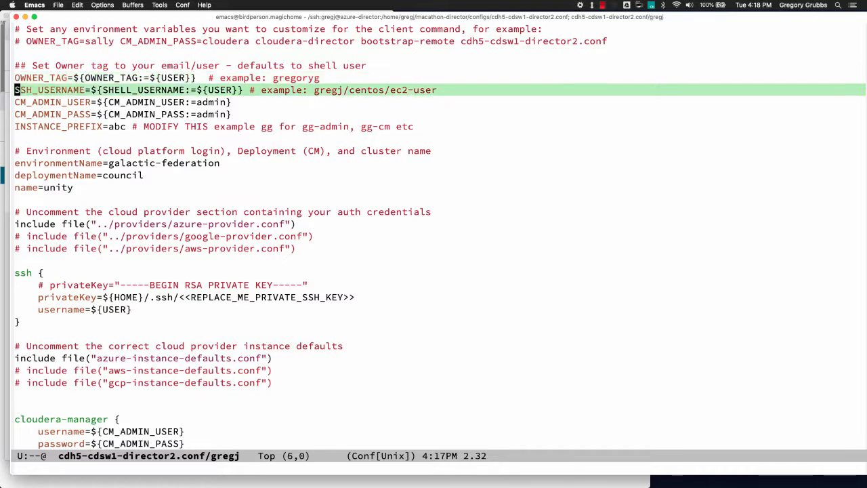
pyautogui.press('Up')
pyautogui.press('Up')
pyautogui.press('Up')
pyautogui.press('Up')
pyautogui.press('Up')
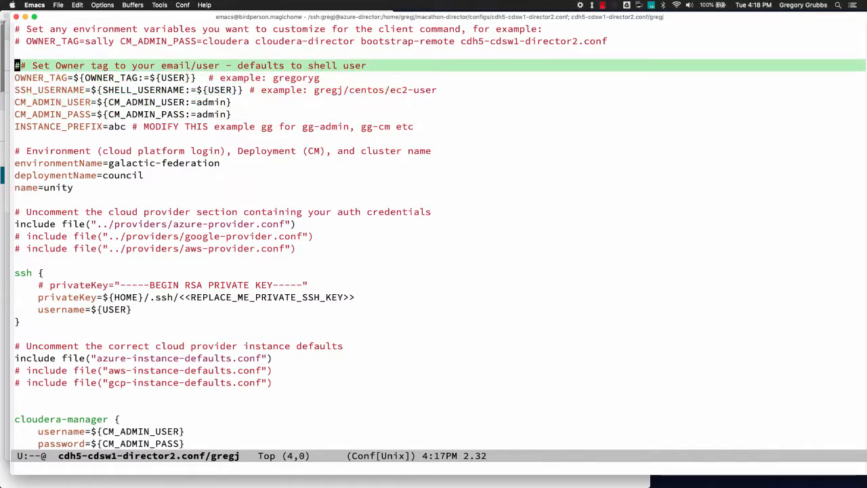
pyautogui.press('Down')
pyautogui.press('Down')
pyautogui.press('Up')
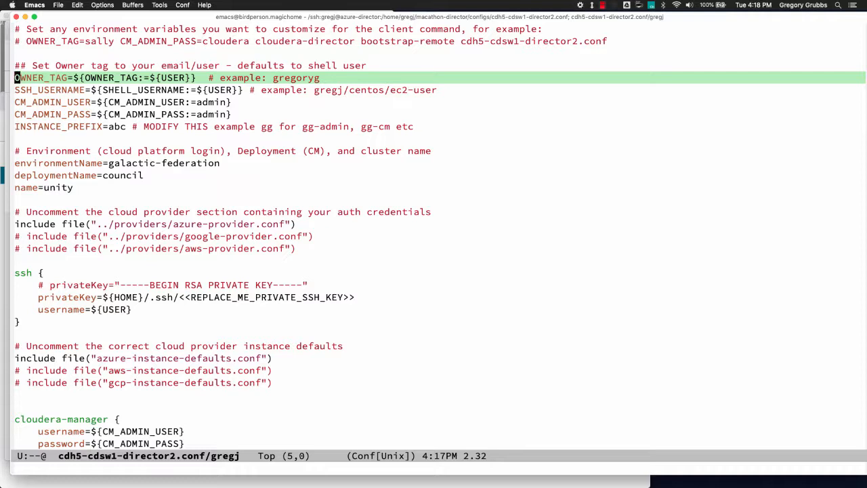
pyautogui.press('Down')
pyautogui.press('Down')
pyautogui.press('Up')
pyautogui.press('Up')
# - Highlight the CM_ADMIN_USER and CM_ADMIN_PASS lines, then move to INSTANCE_PREFIX
pyautogui.press('Down')
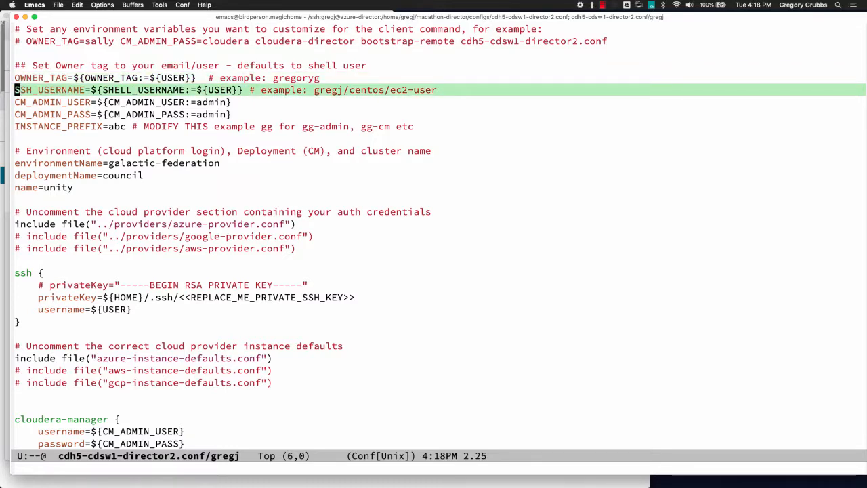
pyautogui.press('Down')
pyautogui.hotkey('ctrl', 'space')
pyautogui.press('Down')
pyautogui.press('Down')
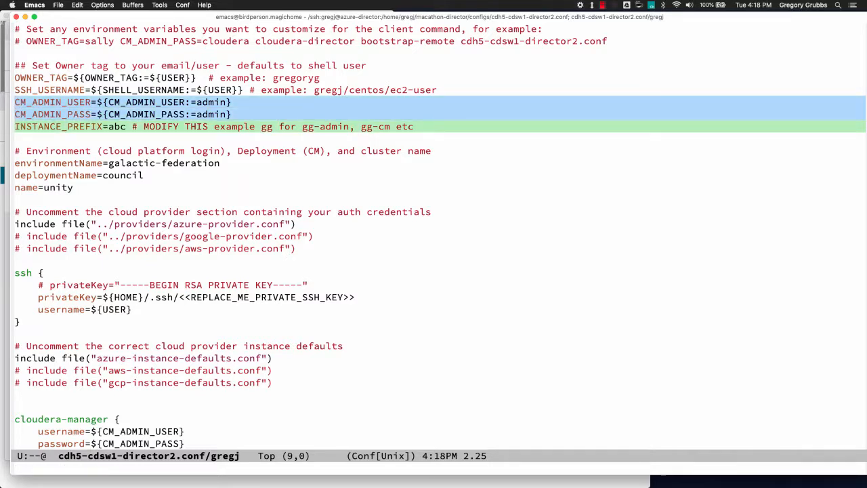
pyautogui.press('Up')
pyautogui.press('Up')
pyautogui.press('Down')
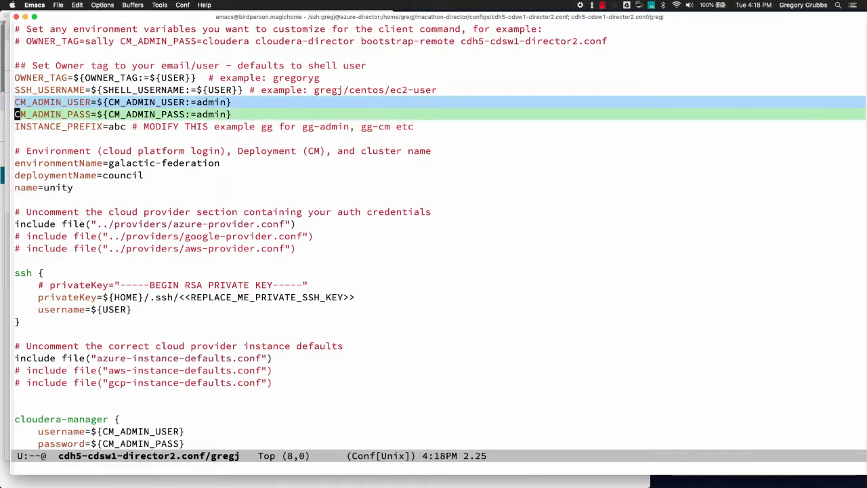
pyautogui.press('Down')
pyautogui.hotkey('ctrl', 'space')
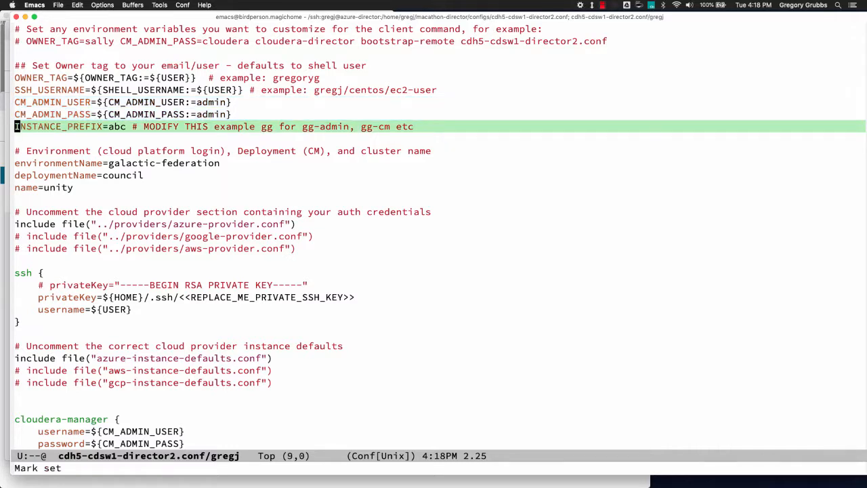
# - Change the INSTANCE_PREFIX value from abc to gg and save the config file
pyautogui.hotkey('alt', 'f')
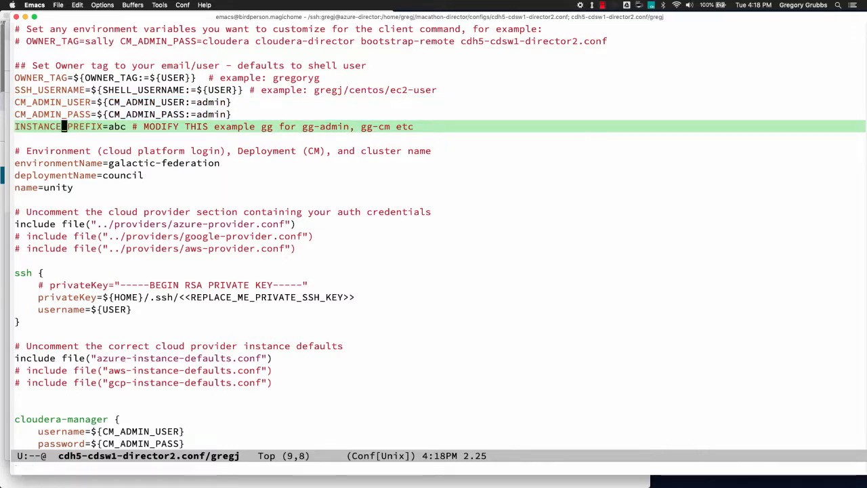
pyautogui.hotkey('alt', 'f')
pyautogui.hotkey('alt', 'f')
pyautogui.hotkey('alt', 'b')
pyautogui.hotkey('alt', 'd')
pyautogui.write('gg')
pyautogui.hotkey('ctrl', 'a')
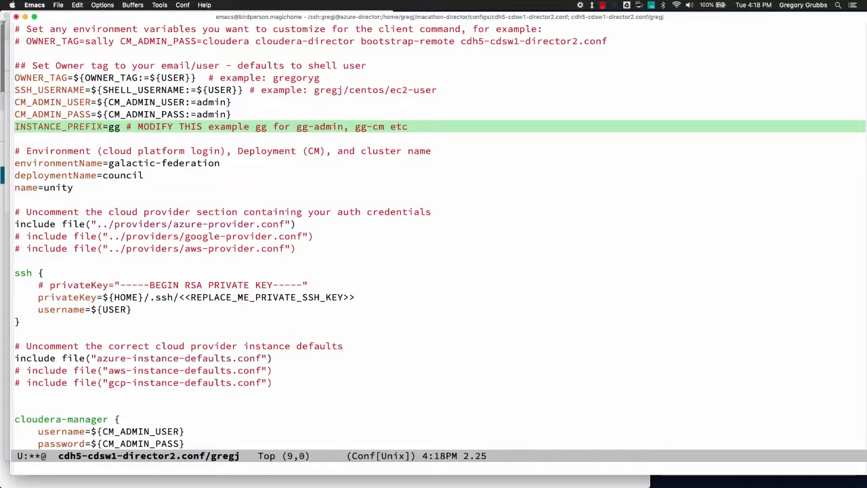
pyautogui.hotkey('ctrl', 'x')
pyautogui.hotkey('ctrl', 's')
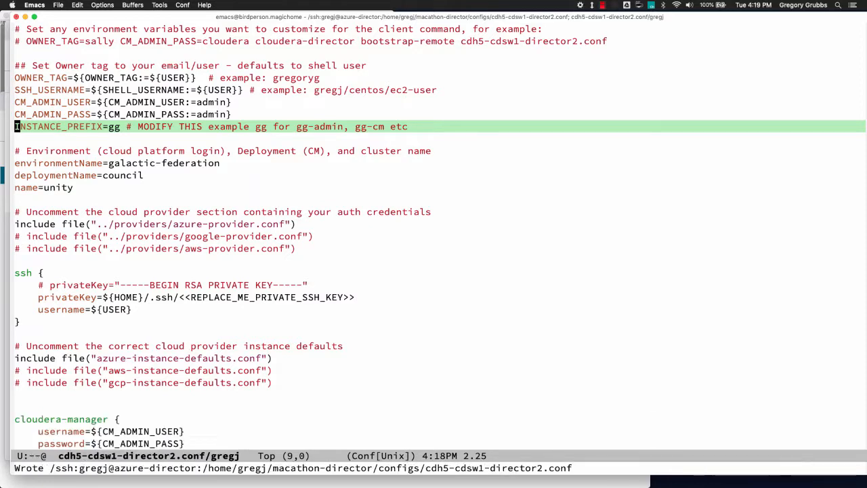
# - Review the name=unity and environmentName lines, then switch to the Chrome browser
pyautogui.press('Down')
pyautogui.press('Down')
pyautogui.press('Down')
pyautogui.press('Down')
pyautogui.press('Down')
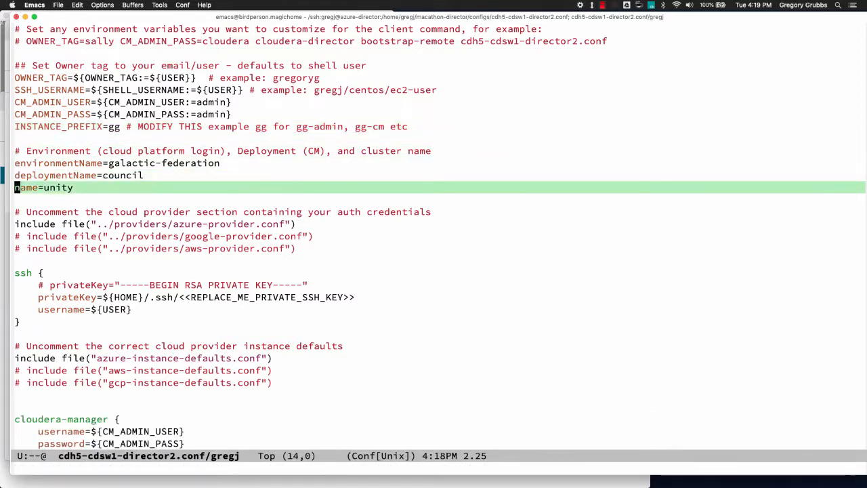
pyautogui.press('Up')
pyautogui.press('Up')
pyautogui.press('Down')
pyautogui.press('Down')
pyautogui.press('Down')
pyautogui.press('Down')
pyautogui.press('Up')
pyautogui.press('Up')
pyautogui.press('Up')
pyautogui.press('Up')
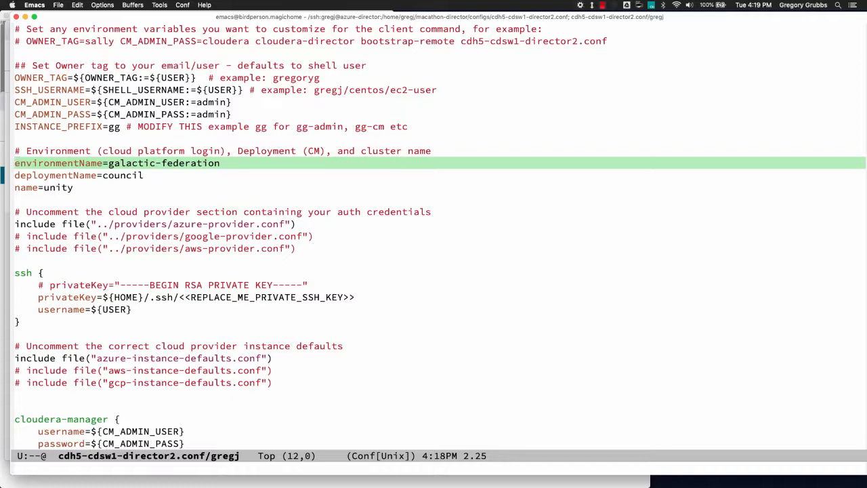
pyautogui.press('super+Tab')
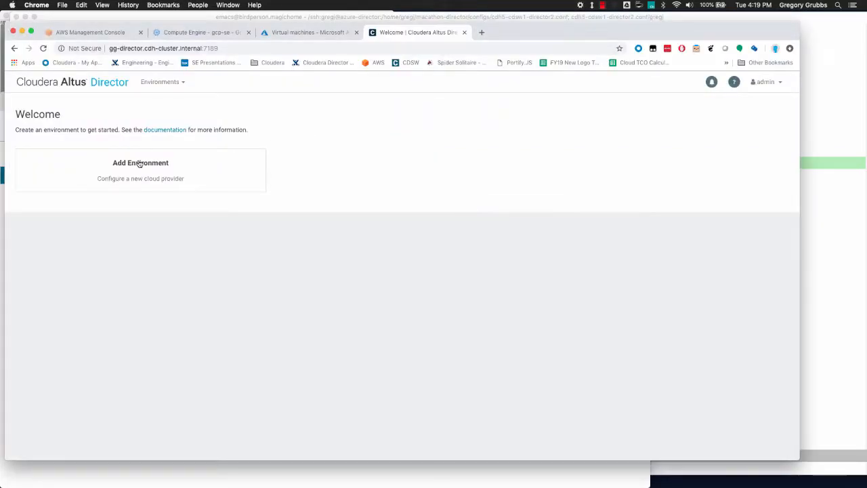
pyautogui.click(138, 164)
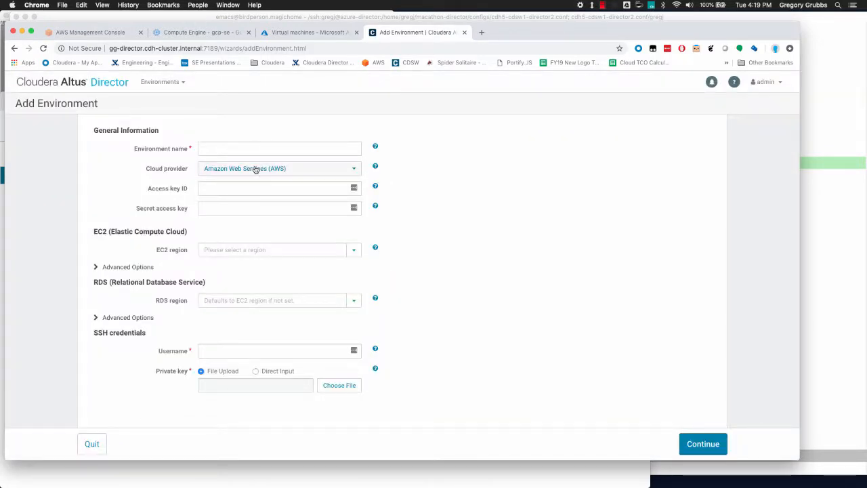
pyautogui.click(255, 169)
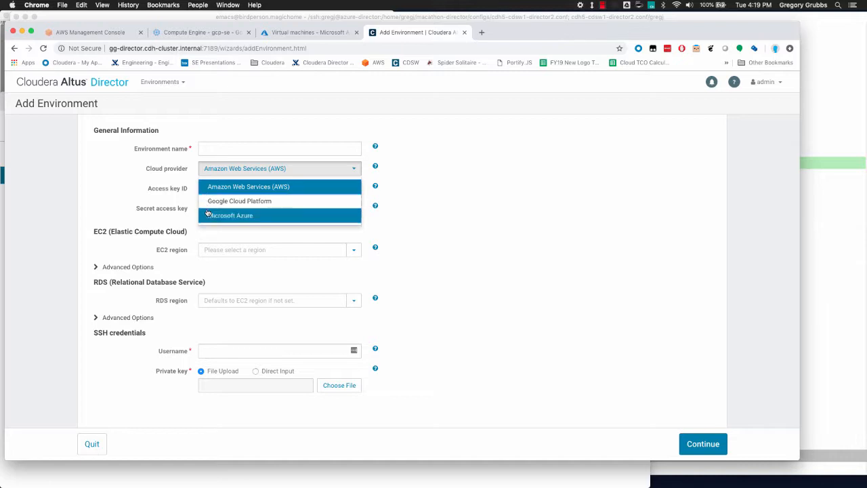
pyautogui.click(138, 185)
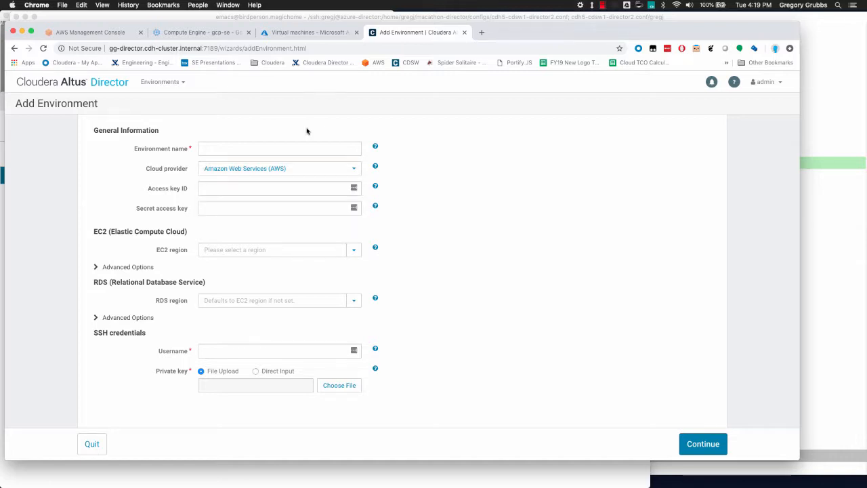
pyautogui.click(85, 84)
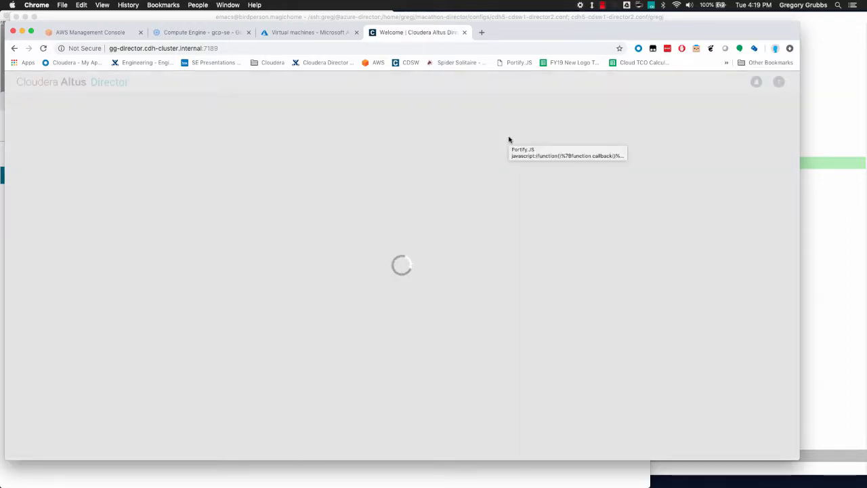
# - Return to Emacs and move past deploymentName and name=unity toward the cloud provider includes
pyautogui.press('super+Tab')
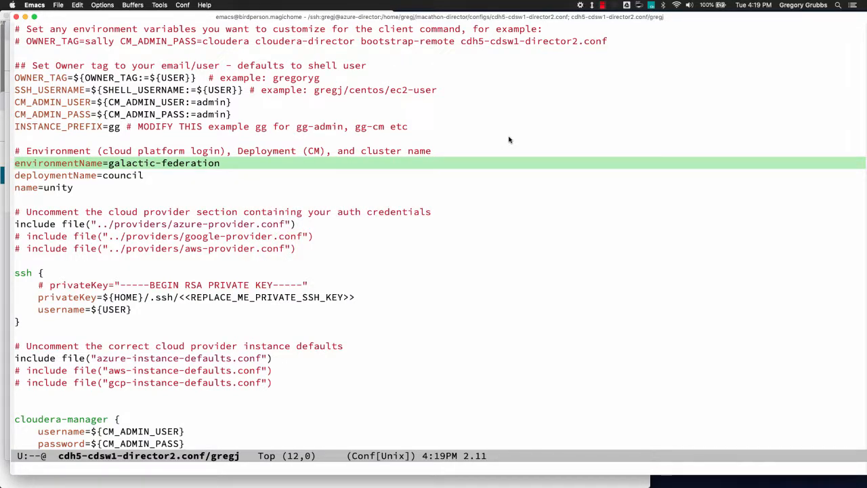
pyautogui.press('Down')
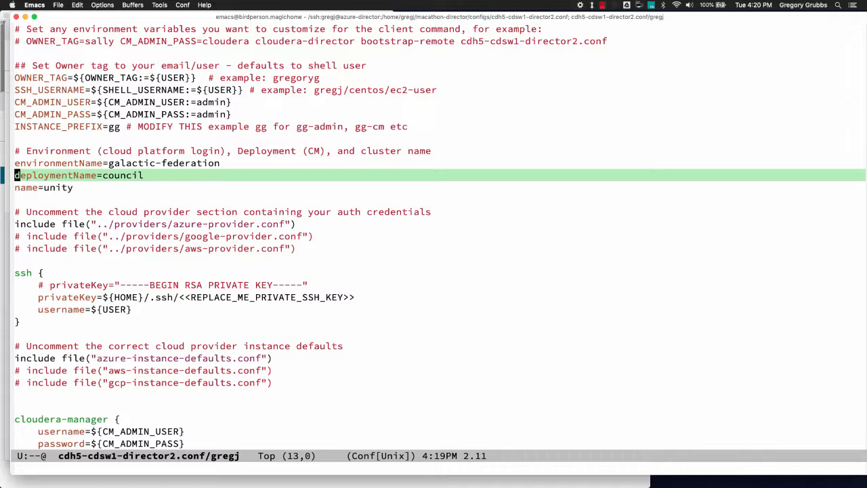
pyautogui.hotkey('ctrl', 'n')
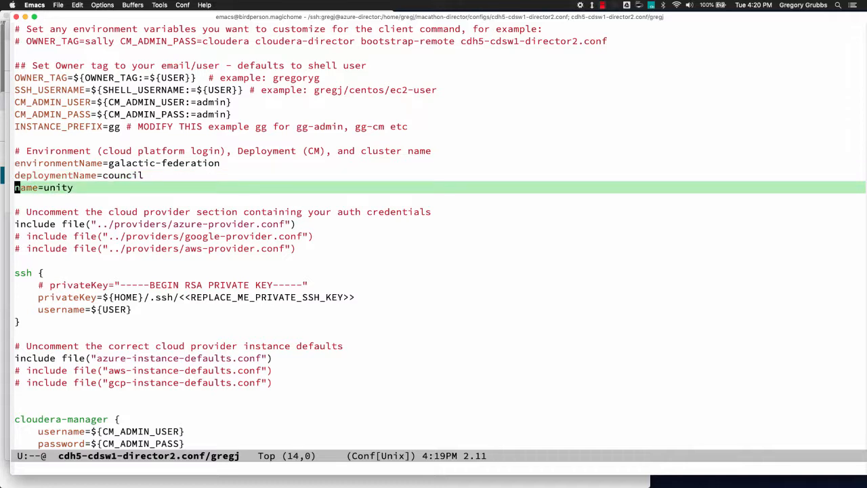
pyautogui.hotkey('ctrl', 'n')
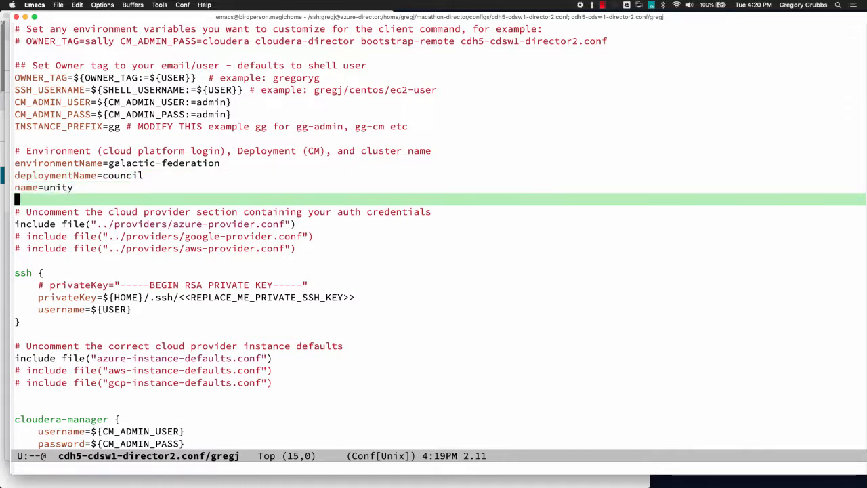
pyautogui.hotkey('ctrl', 'n')
pyautogui.hotkey('ctrl', 'n')
pyautogui.hotkey('ctrl', 'p')
pyautogui.hotkey('ctrl', 'p')
pyautogui.hotkey('ctrl', 'n')
pyautogui.hotkey('ctrl', 'n')
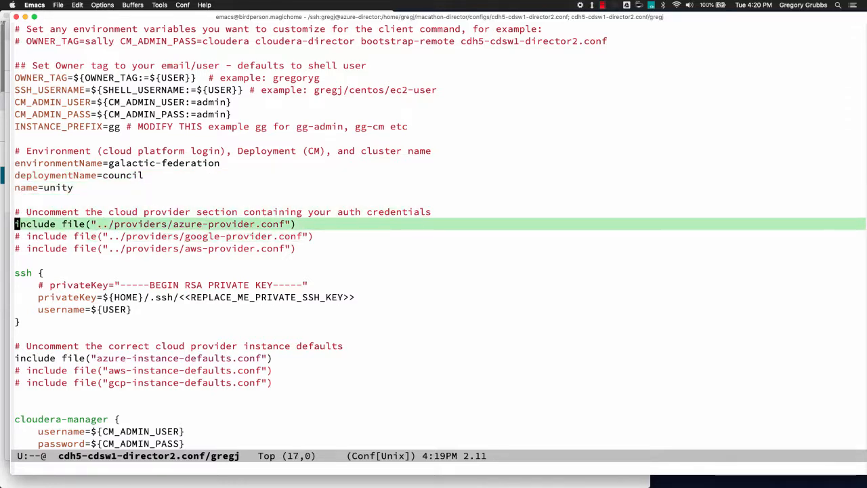
# - Place the cursor in the azure-provider.conf include path and run M-x ffap on it
pyautogui.hotkey('ctrl', 'f')
pyautogui.hotkey('ctrl', 'f')
pyautogui.hotkey('ctrl', 'f')
pyautogui.hotkey('ctrl', 'f')
pyautogui.hotkey('ctrl', 'f')
pyautogui.hotkey('ctrl', 'f')
pyautogui.hotkey('ctrl', 'f')
pyautogui.hotkey('ctrl', 'f')
pyautogui.hotkey('ctrl', 'f')
pyautogui.hotkey('ctrl', 'f')
pyautogui.hotkey('ctrl', 'f')
pyautogui.hotkey('ctrl', 'f')
pyautogui.hotkey('ctrl', 'f')
pyautogui.hotkey('ctrl', 'f')
pyautogui.hotkey('ctrl', 'f')
pyautogui.hotkey('ctrl', 'f')
pyautogui.hotkey('ctrl', 'f')
pyautogui.hotkey('ctrl', 'f')
pyautogui.hotkey('ctrl', 'f')
pyautogui.hotkey('ctrl', 'f')
pyautogui.hotkey('ctrl', 'f')
pyautogui.hotkey('ctrl', 'f')
pyautogui.hotkey('ctrl', 'f')
pyautogui.hotkey('ctrl', 'f')
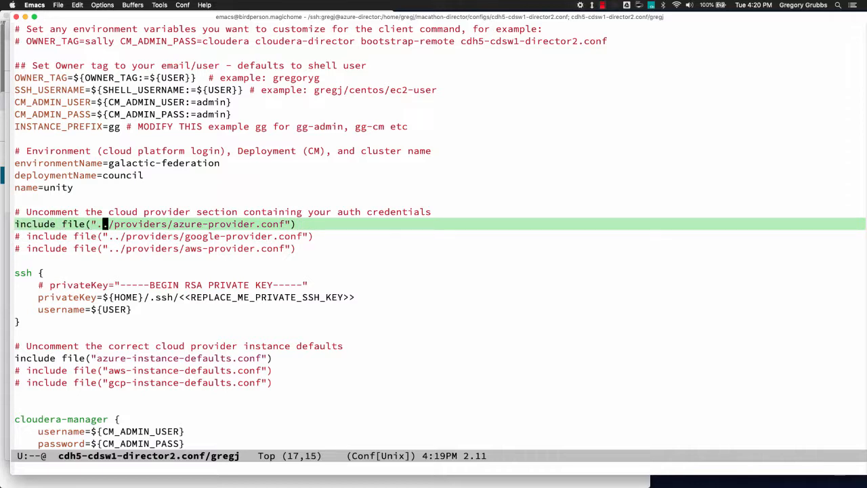
pyautogui.hotkey('ctrl', 'f')
pyautogui.hotkey('ctrl', 'n')
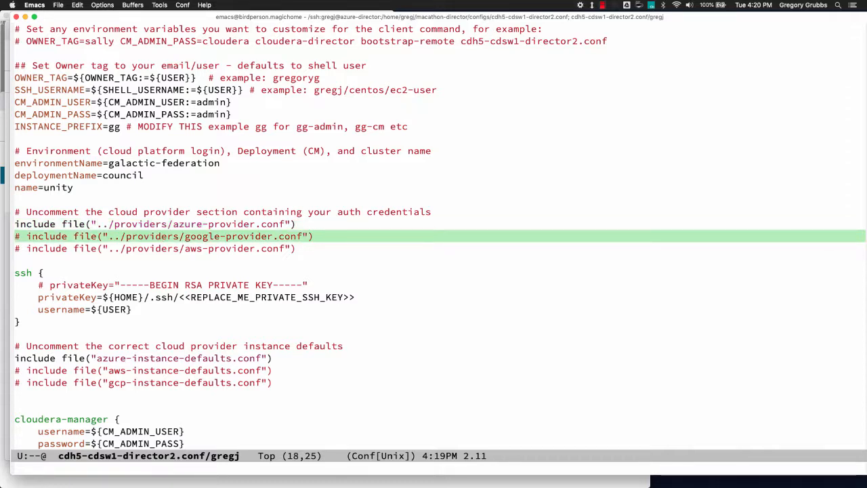
pyautogui.hotkey('ctrl', 'p')
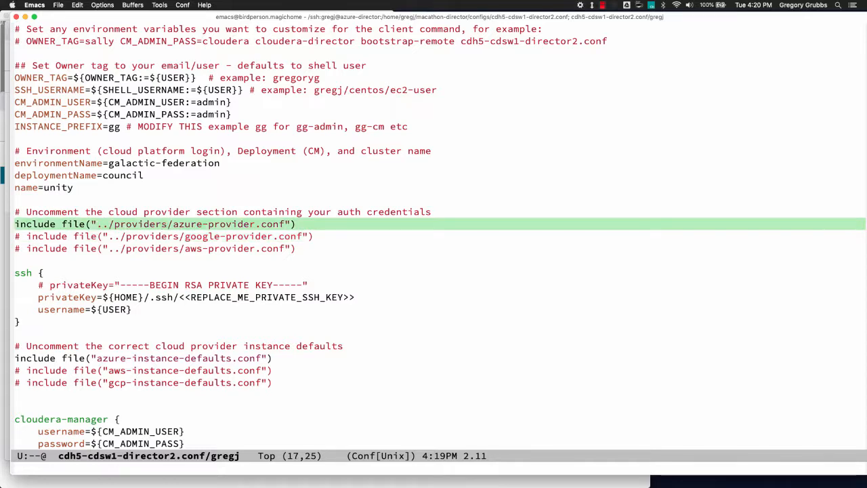
pyautogui.hotkey('alt', 'x')
pyautogui.write('ffap')
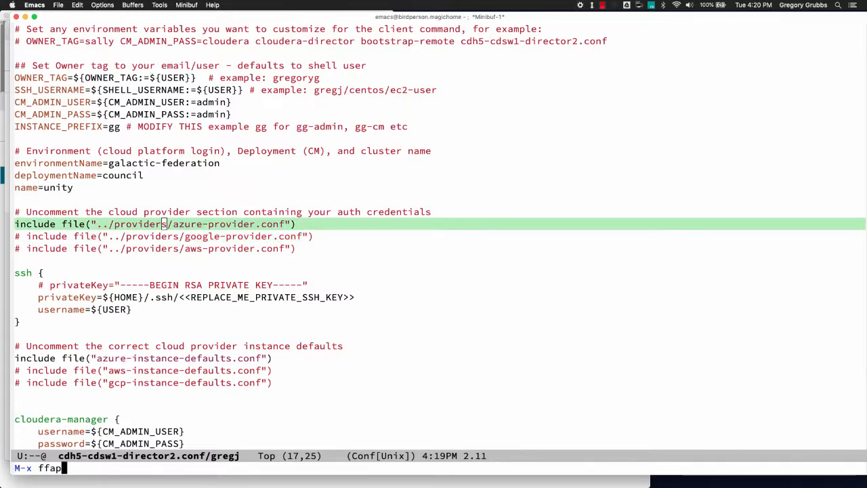
pyautogui.press('Return')
pyautogui.press('Return')
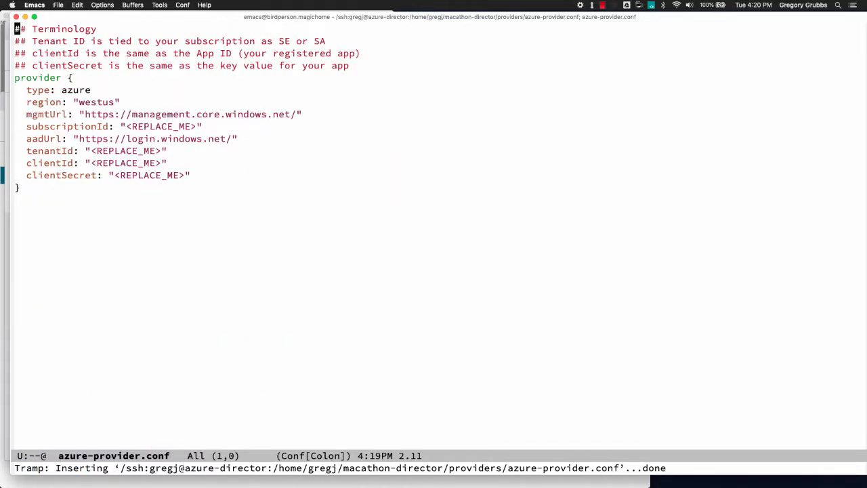
# - Step through the subscriptionId, tenantId, clientId and clientSecret settings in azure-provider.conf
pyautogui.press('Down')
pyautogui.press('Down')
pyautogui.press('Down')
pyautogui.press('Down')
pyautogui.press('Down')
pyautogui.press('Down')
pyautogui.press('Down')
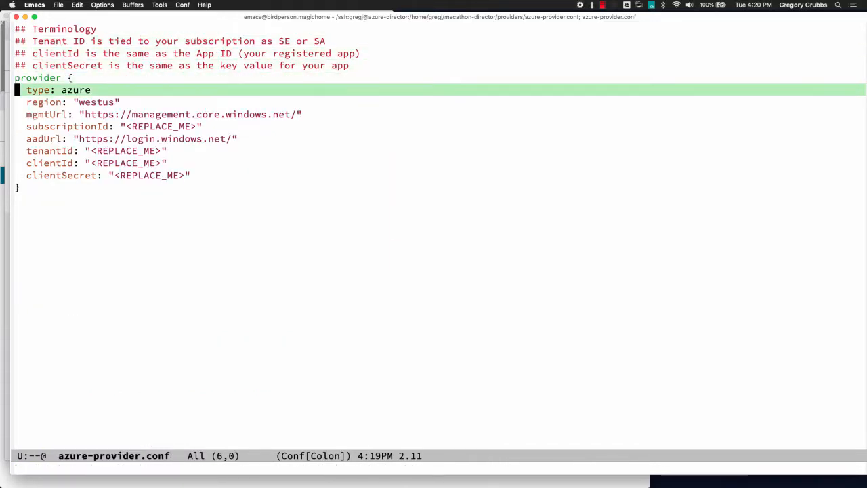
pyautogui.press('Down')
pyautogui.press('Down')
pyautogui.press('Down')
pyautogui.press('Down')
pyautogui.press('Up')
pyautogui.press('Up')
pyautogui.press('Up')
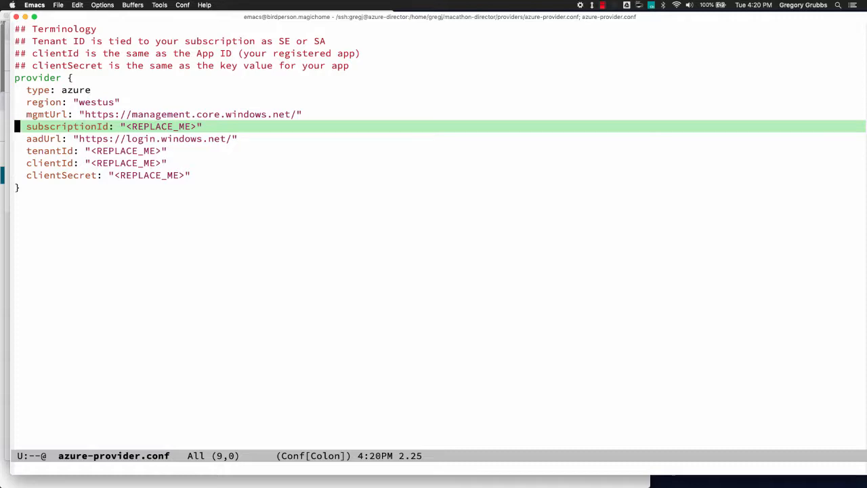
pyautogui.press('Down')
pyautogui.press('Down')
pyautogui.press('Down')
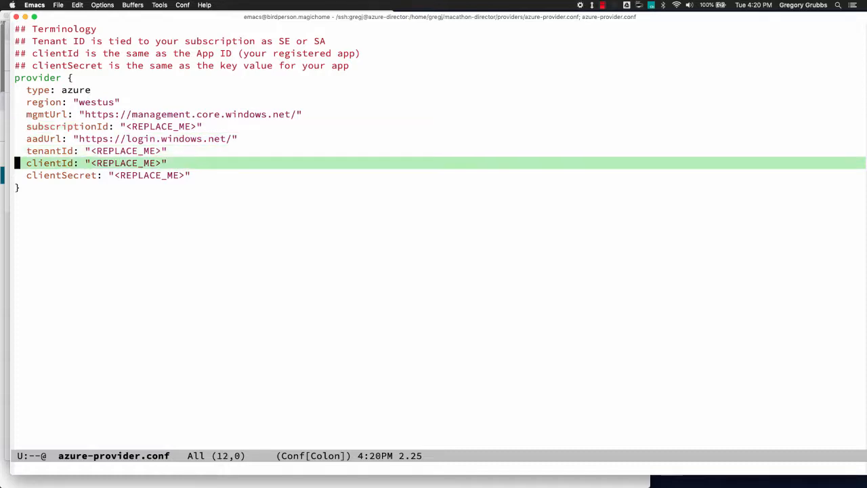
pyautogui.press('Down')
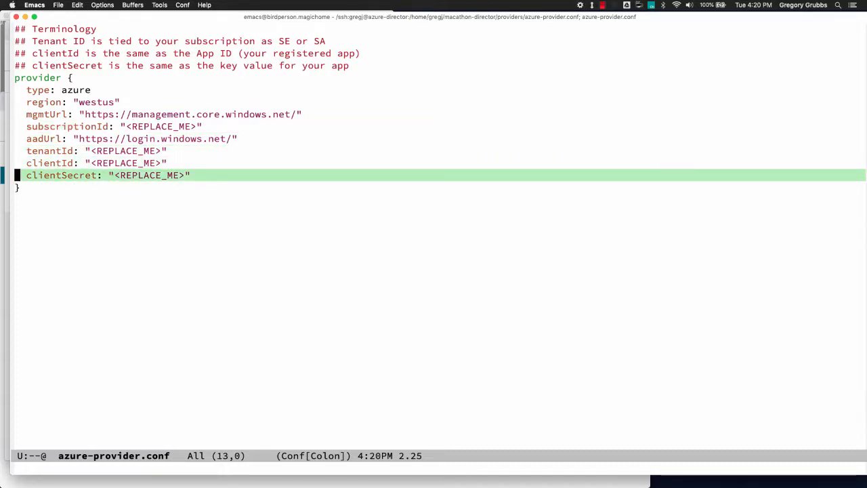
pyautogui.press('Up')
pyautogui.press('Up')
pyautogui.press('Up')
pyautogui.press('Up')
pyautogui.press('Up')
pyautogui.press('Up')
pyautogui.press('Up')
pyautogui.press('Up')
pyautogui.press('Up')
pyautogui.press('Up')
pyautogui.press('Up')
pyautogui.press('Up')
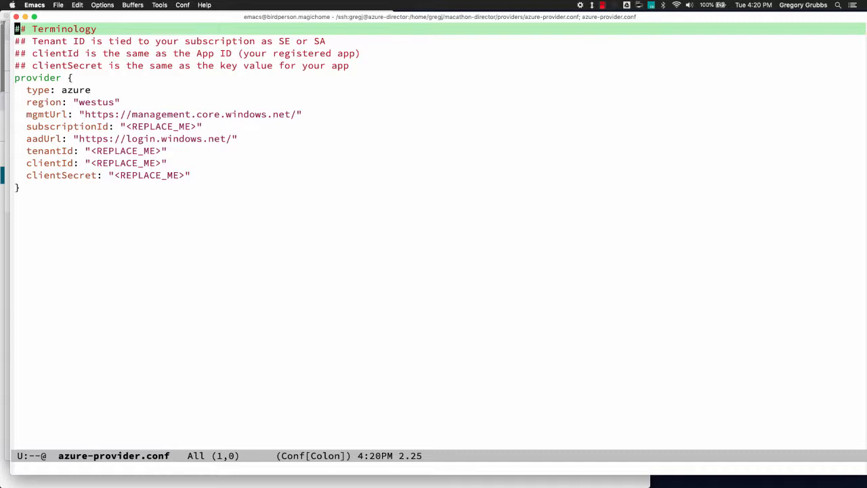
# - Review the Tenant ID, clientId and clientSecret comment lines explaining each credential
pyautogui.press('Down')
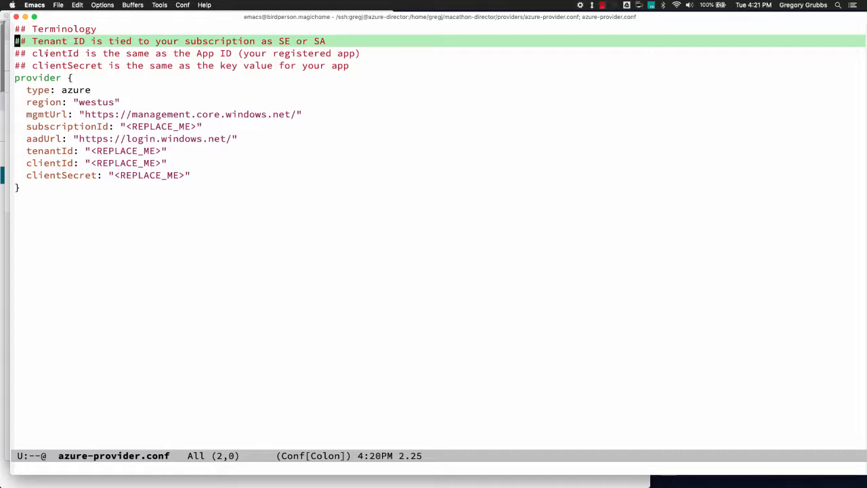
pyautogui.click(41, 52)
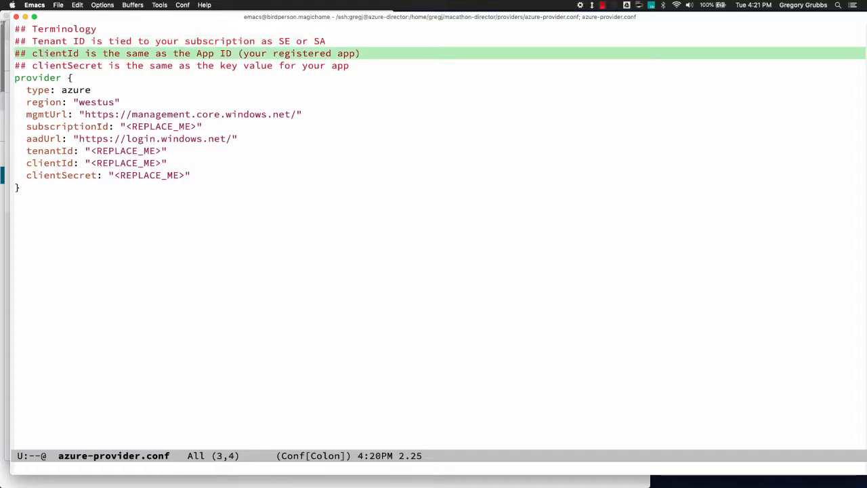
pyautogui.press('Left')
pyautogui.hotkey('ctrl', 'n')
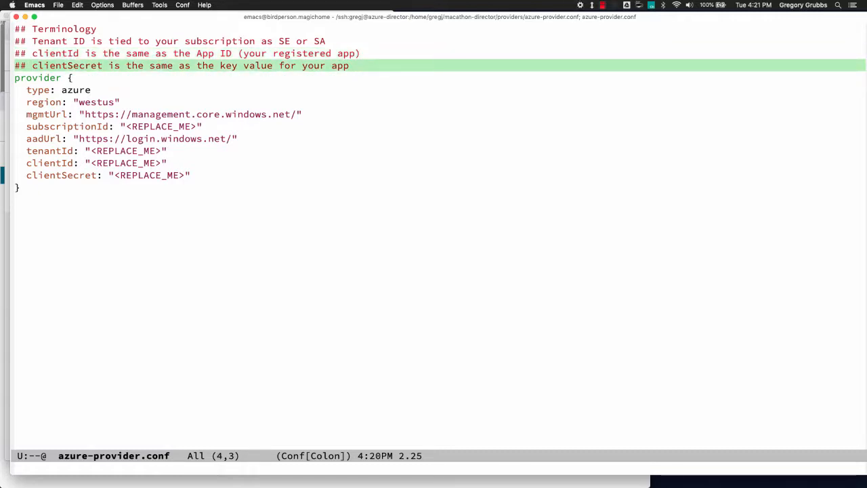
pyautogui.hotkey('ctrl', 'n')
pyautogui.hotkey('ctrl', 'n')
pyautogui.hotkey('ctrl', 'n')
pyautogui.hotkey('ctrl', 'n')
pyautogui.hotkey('ctrl', 'n')
pyautogui.hotkey('ctrl', 'n')
pyautogui.hotkey('ctrl', 'n')
pyautogui.hotkey('ctrl', 'n')
pyautogui.hotkey('ctrl', 'n')
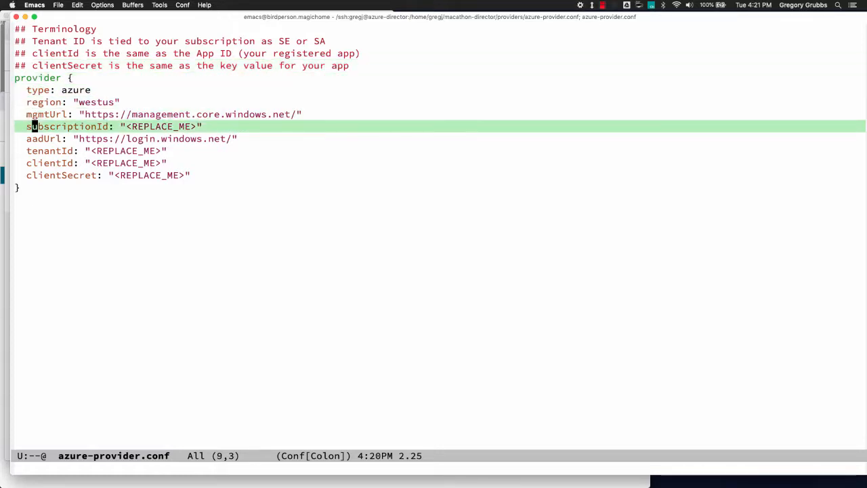
pyautogui.hotkey('ctrl', 'p')
pyautogui.hotkey('ctrl', 'p')
pyautogui.hotkey('ctrl', 'p')
pyautogui.hotkey('ctrl', 'p')
pyautogui.hotkey('ctrl', 'p')
pyautogui.hotkey('ctrl', 'p')
pyautogui.hotkey('ctrl', 'p')
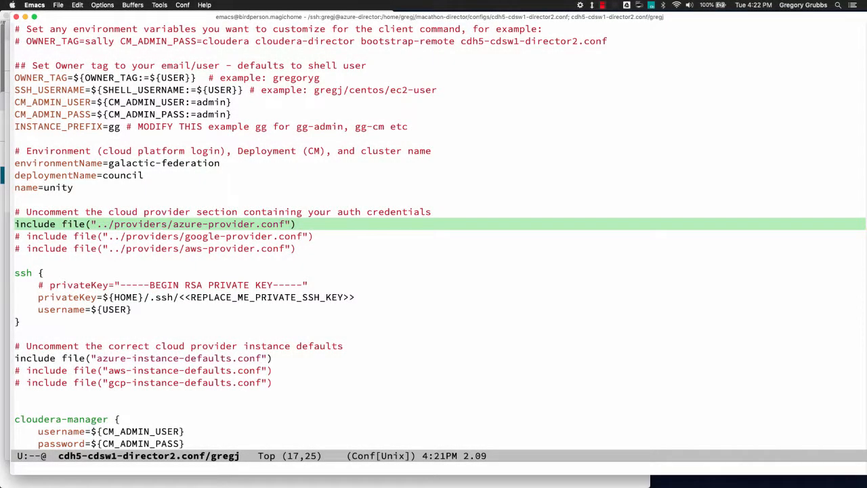
# - Search for 'include' and run ffap on the azure-instance-defaults.conf include line
pyautogui.hotkey('ctrl', 'n')
pyautogui.hotkey('ctrl', 's')
pyautogui.write('inc')
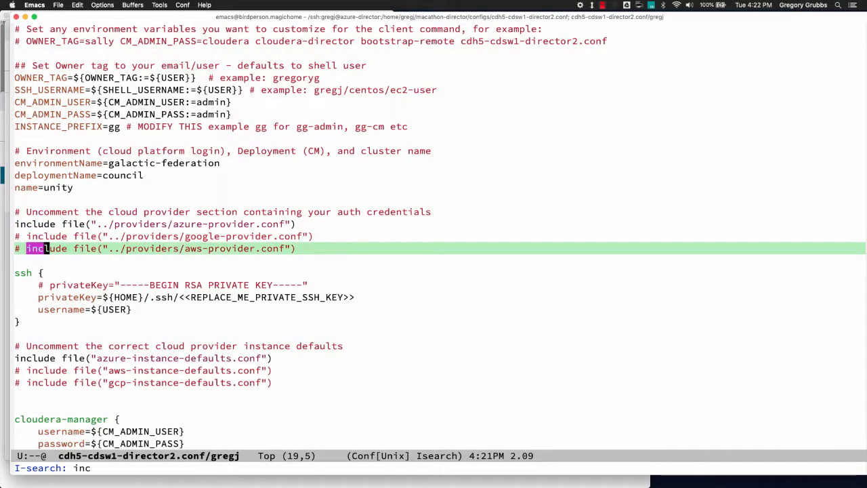
pyautogui.write('lude')
pyautogui.hotkey('ctrl', 'a')
pyautogui.hotkey('ctrl', 'n')
pyautogui.hotkey('ctrl', 'n')
pyautogui.hotkey('ctrl', 'n')
pyautogui.hotkey('ctrl', 'n')
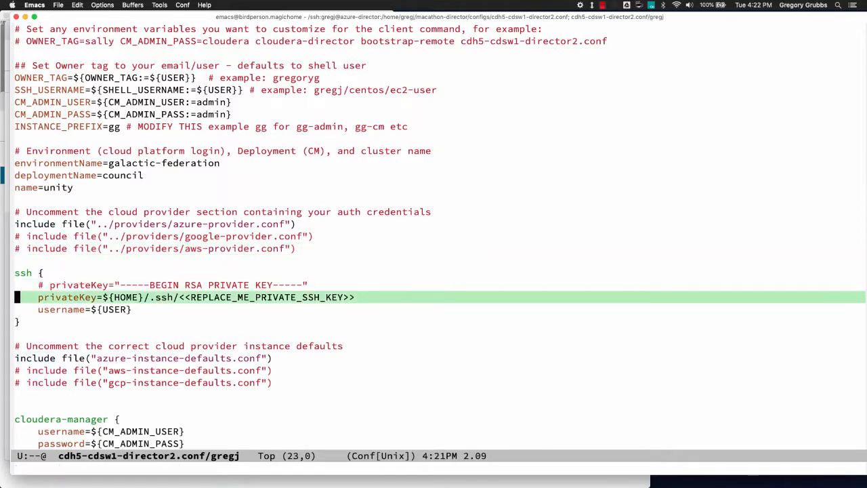
pyautogui.hotkey('ctrl', 'n')
pyautogui.hotkey('ctrl', 'n')
pyautogui.hotkey('ctrl', 'n')
pyautogui.hotkey('ctrl', 'n')
pyautogui.hotkey('ctrl', 'n')
pyautogui.hotkey('ctrl', 'f')
pyautogui.hotkey('ctrl', 'f')
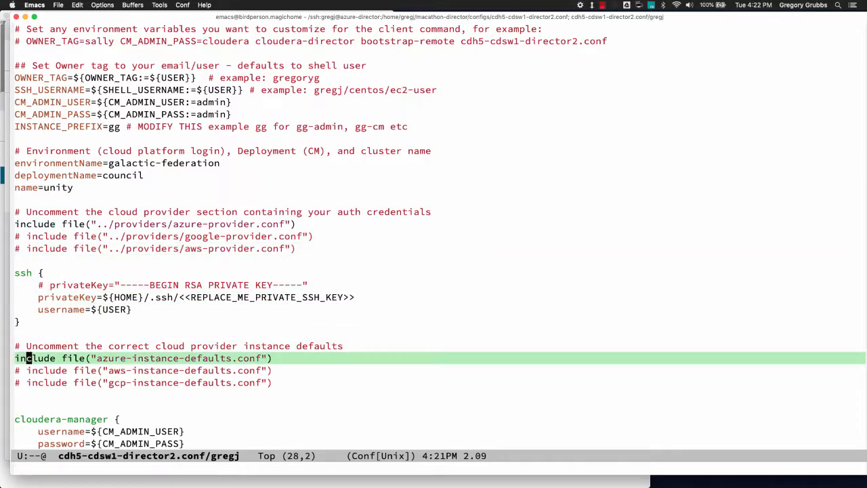
pyautogui.hotkey('ctrl', 'f')
pyautogui.hotkey('ctrl', 'f')
pyautogui.hotkey('ctrl', 'f')
pyautogui.hotkey('ctrl', 'f')
pyautogui.hotkey('ctrl', 'f')
pyautogui.hotkey('ctrl', 'f')
pyautogui.hotkey('ctrl', 'f')
pyautogui.hotkey('ctrl', 'f')
pyautogui.hotkey('ctrl', 'f')
pyautogui.hotkey('ctrl', 'f')
pyautogui.hotkey('ctrl', 'f')
pyautogui.hotkey('ctrl', 'f')
pyautogui.hotkey('ctrl', 'f')
pyautogui.hotkey('ctrl', 'f')
pyautogui.hotkey('ctrl', 'f')
pyautogui.hotkey('alt', 'x')
pyautogui.write('ffap')
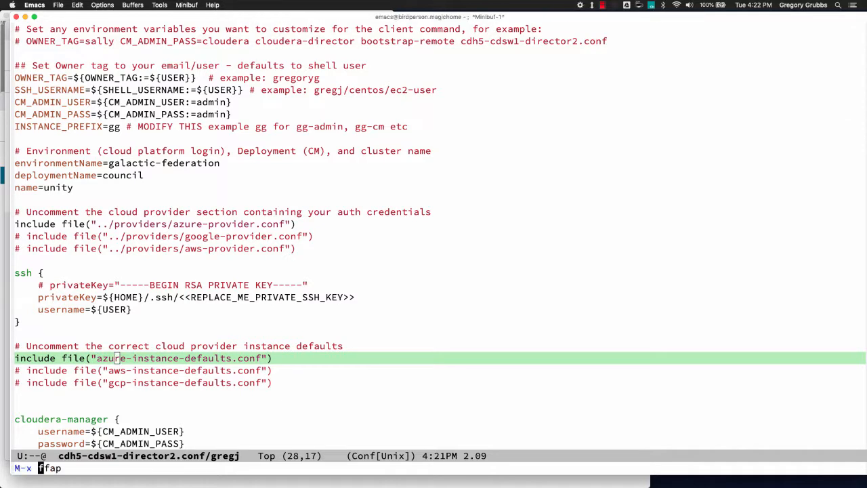
pyautogui.press('Return')
pyautogui.press('Return')
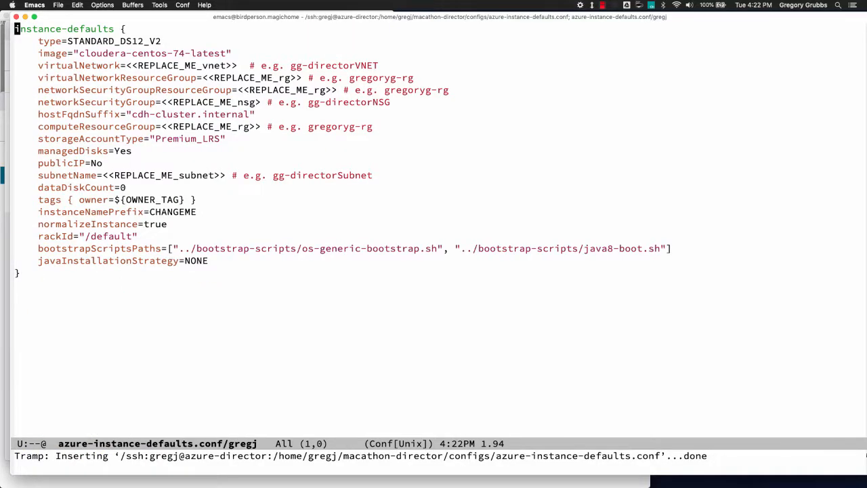
# - Review the managedDisks, storage account type and dataDiskCount settings, then go to the virtualNetwork value
pyautogui.hotkey('ctrl', 'n')
pyautogui.hotkey('ctrl', 'n')
pyautogui.hotkey('ctrl', 'n')
pyautogui.hotkey('ctrl', 'n')
pyautogui.hotkey('ctrl', 'n')
pyautogui.hotkey('ctrl', 'n')
pyautogui.hotkey('ctrl', 'n')
pyautogui.hotkey('ctrl', 'n')
pyautogui.hotkey('ctrl', 'n')
pyautogui.hotkey('ctrl', 'n')
pyautogui.hotkey('ctrl', 'n')
pyautogui.hotkey('ctrl', 'n')
pyautogui.hotkey('ctrl', 'n')
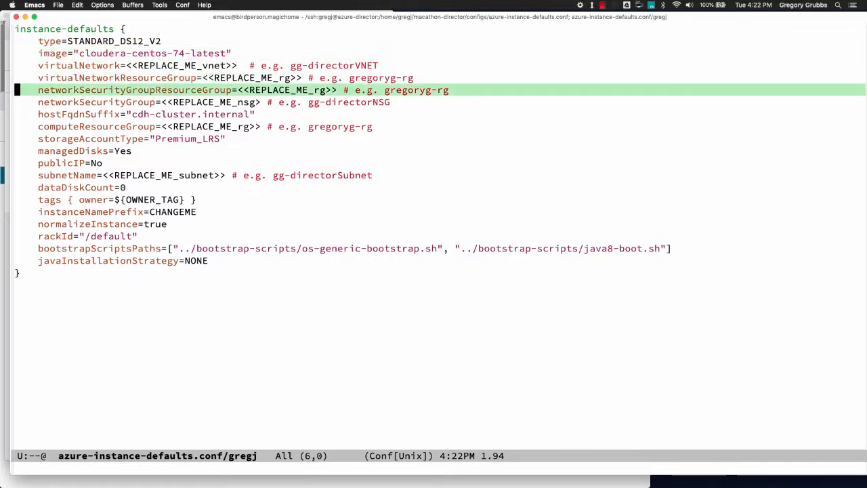
pyautogui.hotkey('ctrl', 'p')
pyautogui.hotkey('ctrl', 'p')
pyautogui.hotkey('ctrl', 'p')
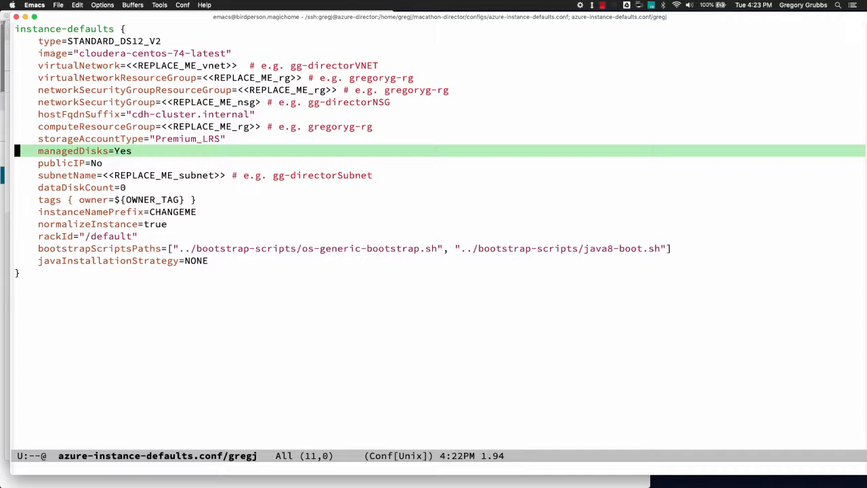
pyautogui.click(193, 139)
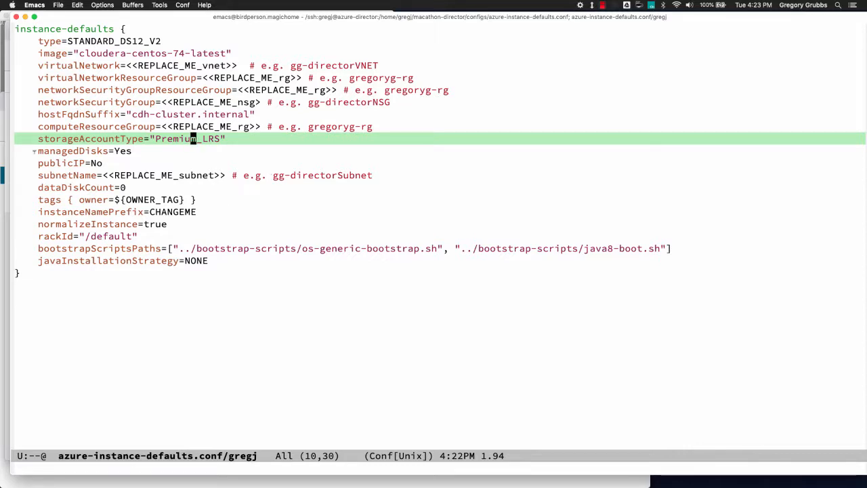
pyautogui.click(39, 188)
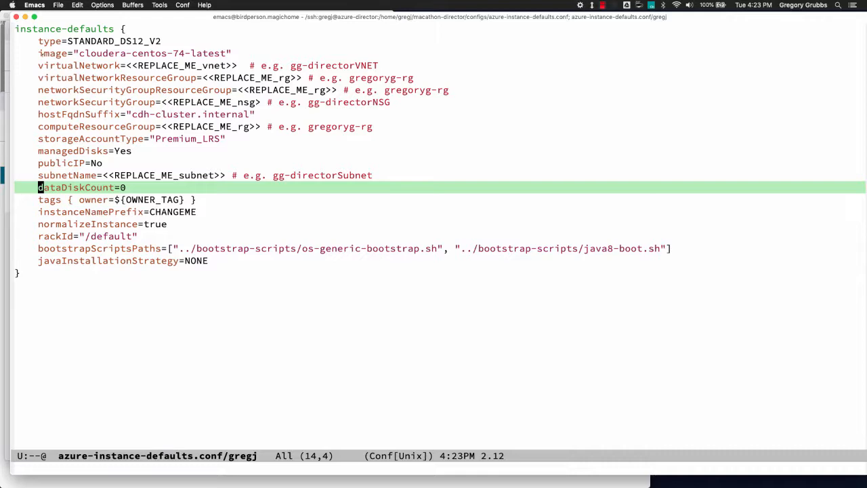
pyautogui.click(128, 65)
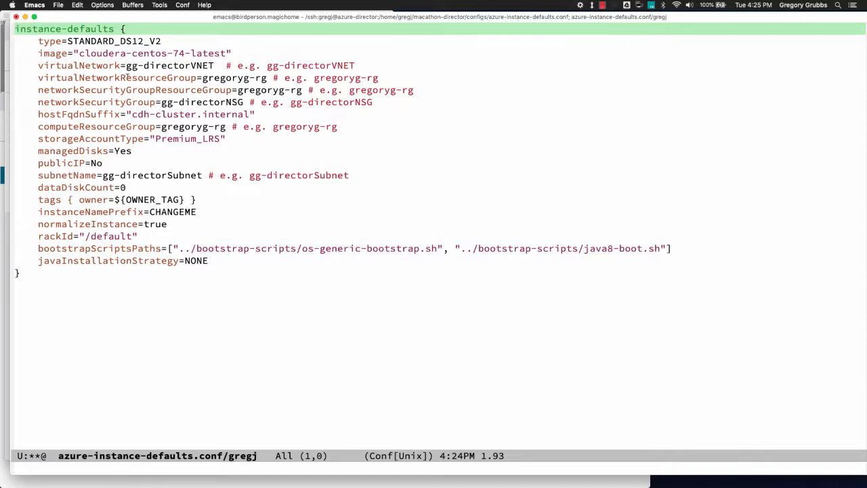
pyautogui.press('super+Tab')
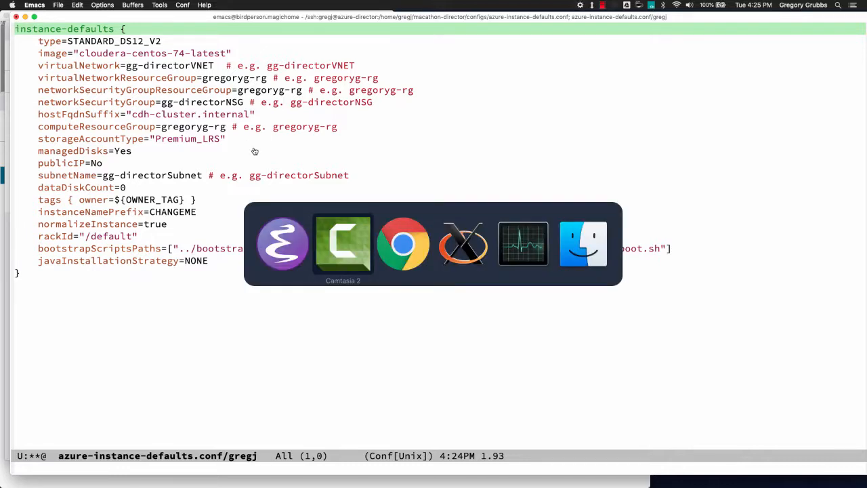
pyautogui.press('super+Tab')
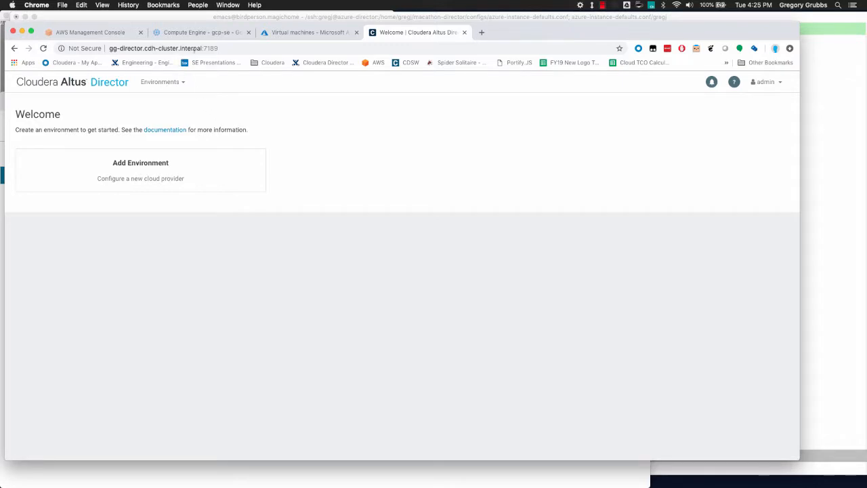
pyautogui.click(287, 34)
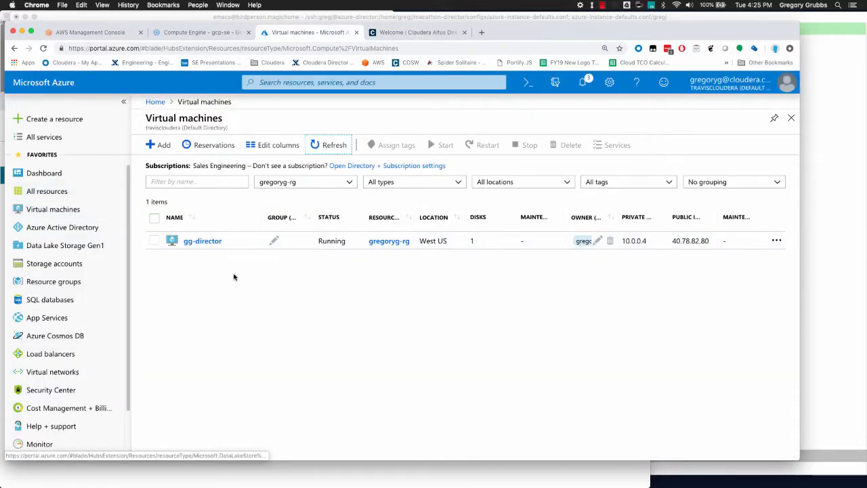
pyautogui.click(199, 243)
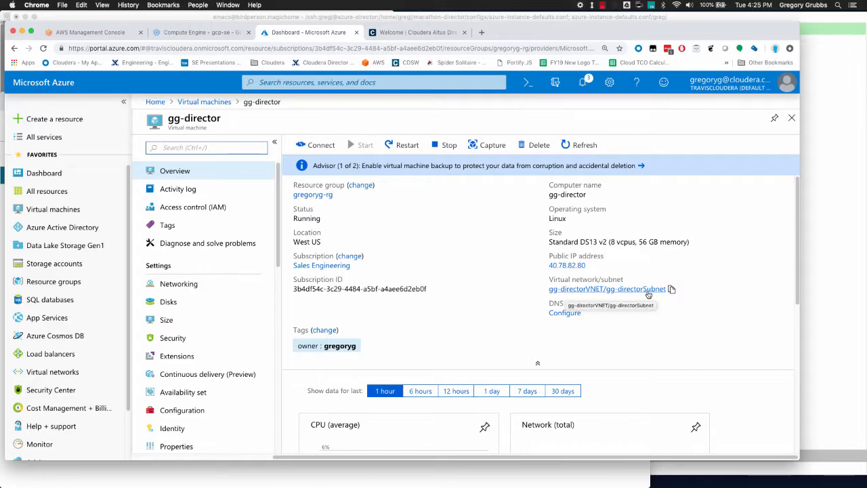
pyautogui.press('super+Tab')
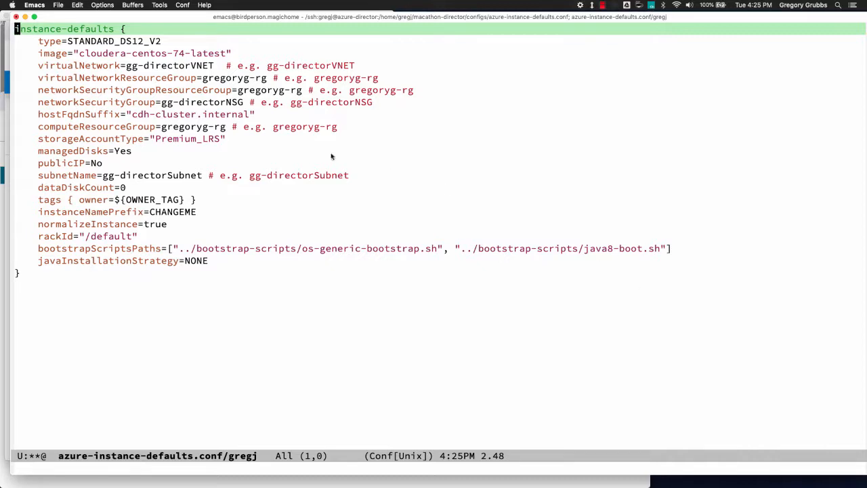
pyautogui.click(172, 175)
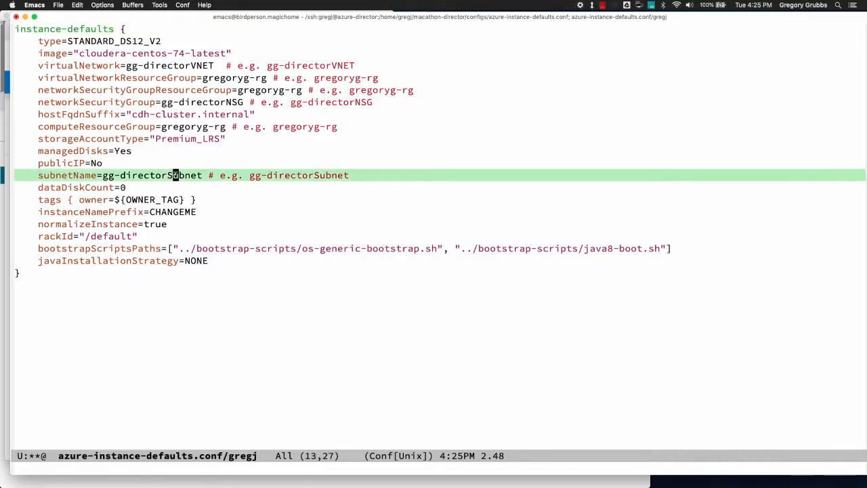
pyautogui.press('super+Tab')
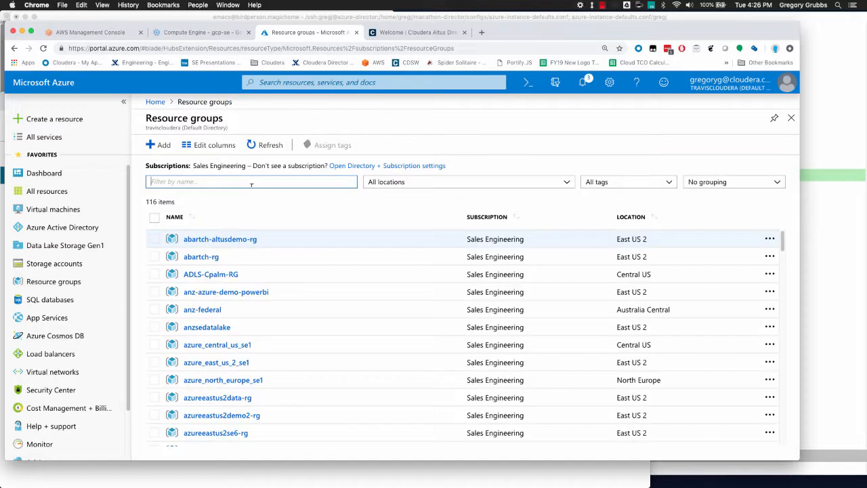
pyautogui.click(251, 181)
pyautogui.write('gregory')
pyautogui.click(196, 239)
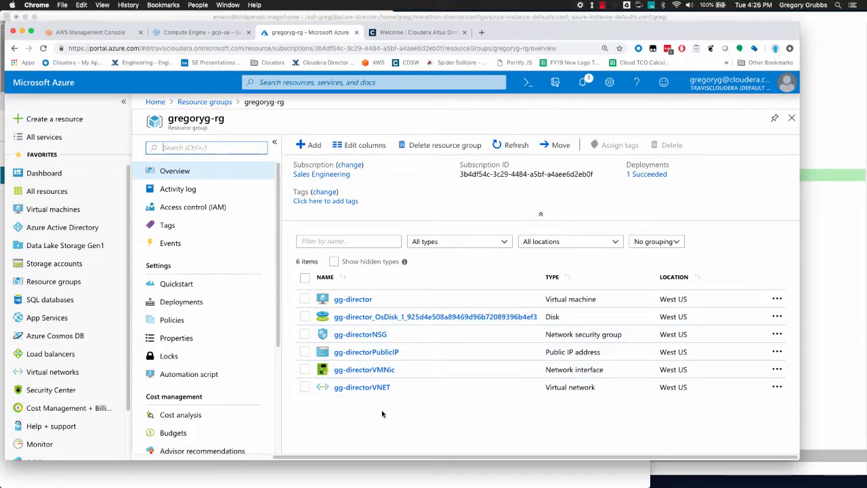
pyautogui.press('super+Tab')
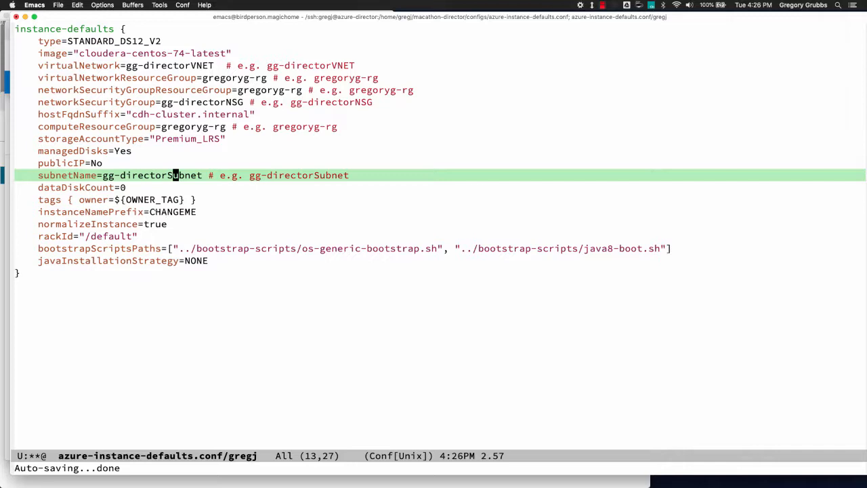
# - Select the CHANGEME instance name prefix and save azure-instance-defaults.conf
pyautogui.moveTo(149, 211); pyautogui.dragTo(205, 215)
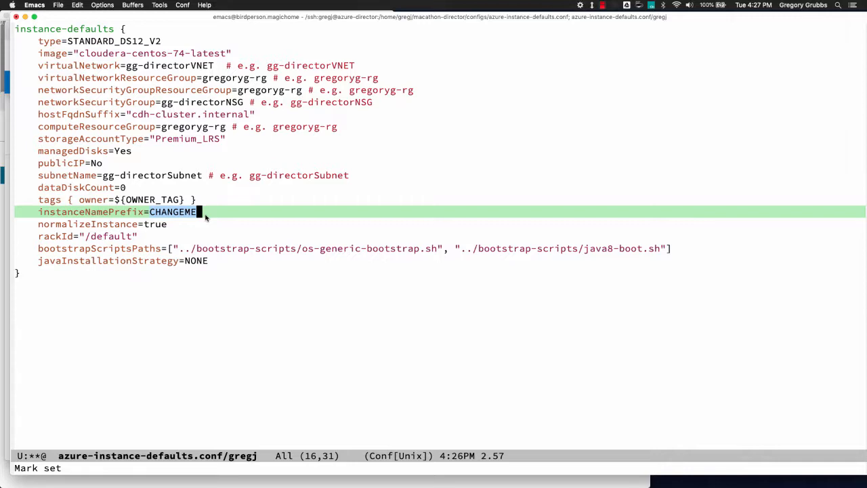
pyautogui.hotkey('ctrl', 'x')
pyautogui.hotkey('ctrl', 's')
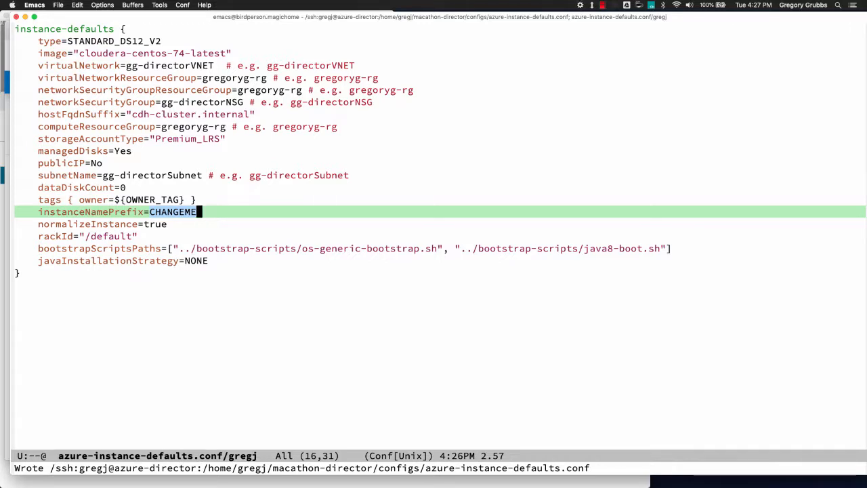
# - Switch back to the cdh5-cdsw1-director2.conf buffer at its Azure include line
pyautogui.hotkey('ctrl', 'x')
pyautogui.press('b')
pyautogui.press('Return')
pyautogui.hotkey('ctrl', 'a')
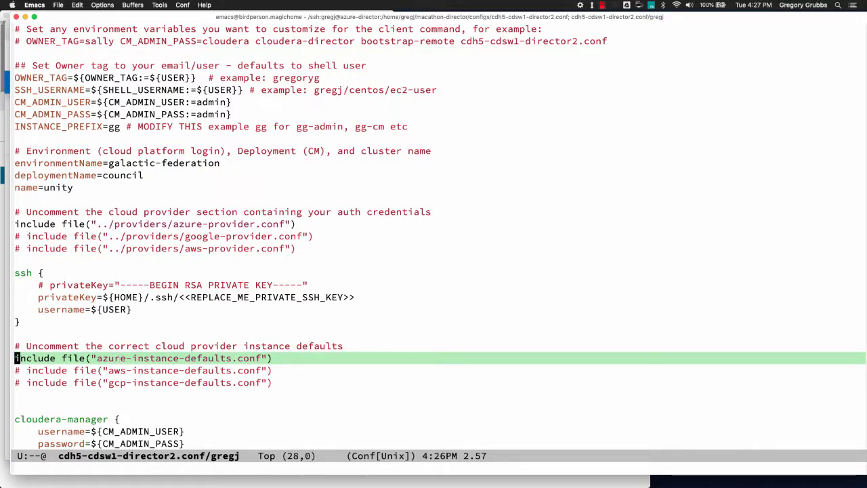
# - Delete the <<REPLACE_ME_PRIVATE_SSH_KEY>> placeholder from the privateKey path line
pyautogui.press('Up')
pyautogui.press('Up')
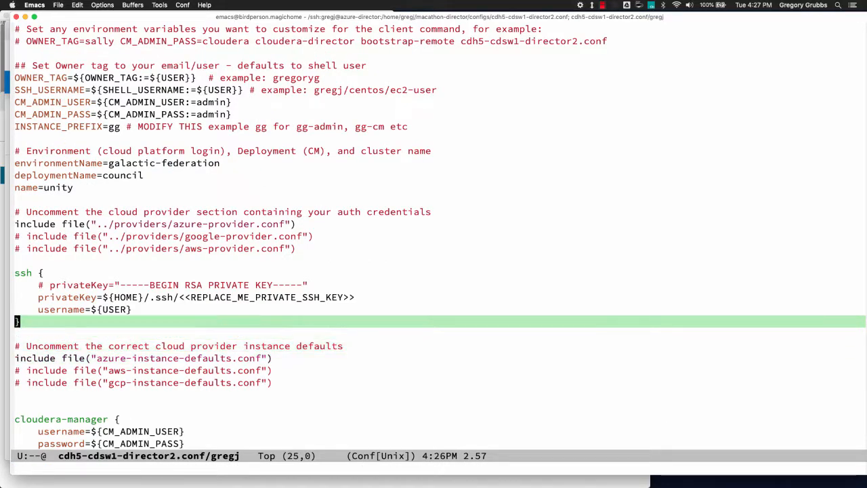
pyautogui.press('Up')
pyautogui.press('Up')
pyautogui.press('Up')
pyautogui.hotkey('alt', 'f')
pyautogui.press('Right')
pyautogui.press('Right')
pyautogui.press('Right')
pyautogui.hotkey('alt', 'f')
pyautogui.hotkey('alt', 'f')
pyautogui.hotkey('alt', 'f')
pyautogui.hotkey('alt', 'b')
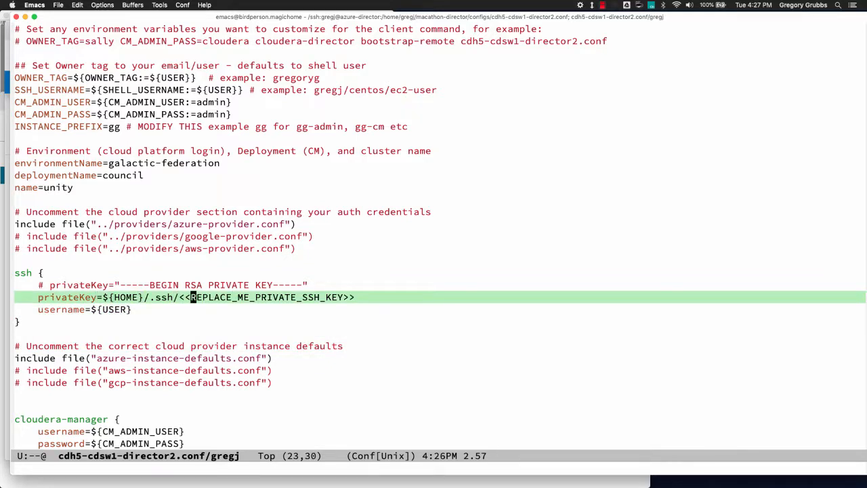
pyautogui.press('Left')
pyautogui.press('Left')
pyautogui.hotkey('ctrl', 'k')
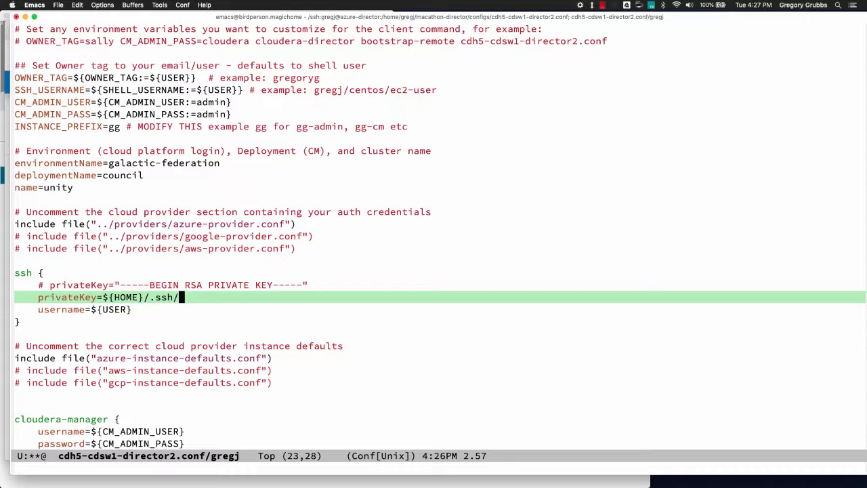
# - Open the remote ~/.ssh folder listing in a full-frame window
pyautogui.hotkey('ctrl', 'x')
pyautogui.press('4')
pyautogui.press('d')
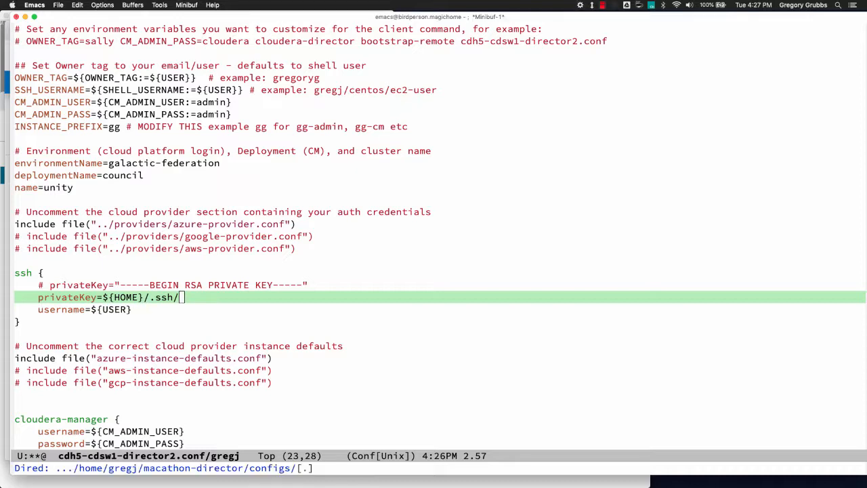
pyautogui.press('BackSpace')
pyautogui.press('BackSpace')
pyautogui.write('.ssh')
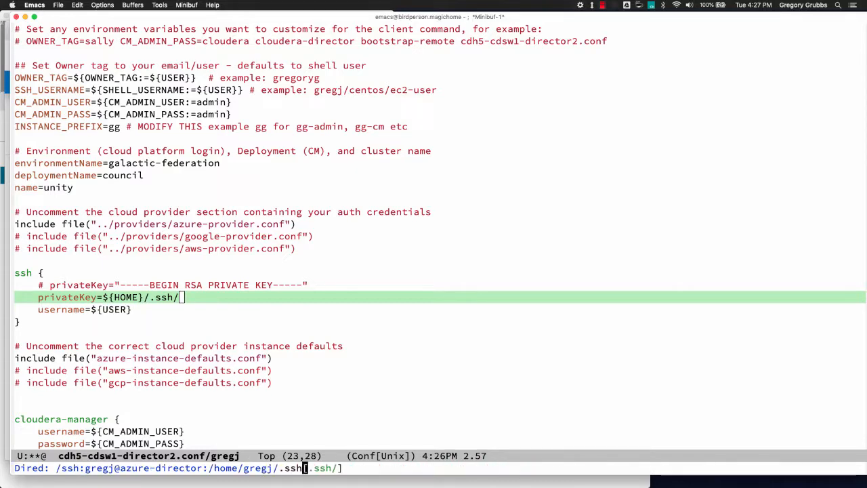
pyautogui.write('/')
pyautogui.press('Return')
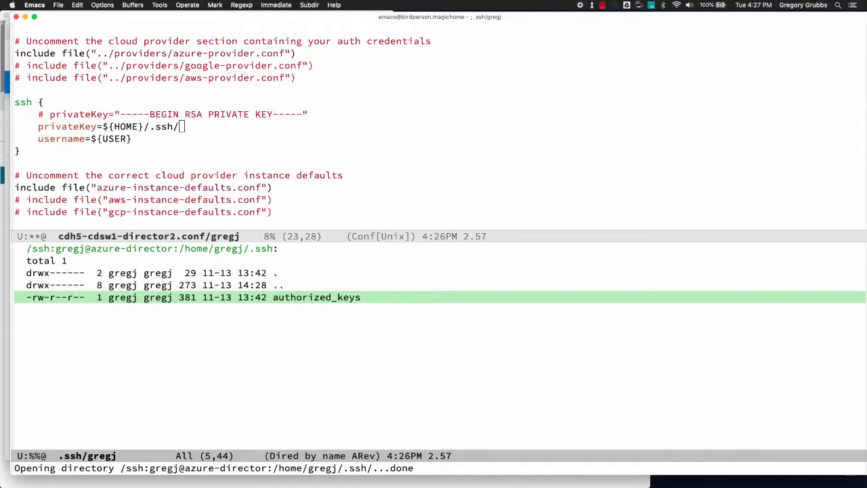
pyautogui.hotkey('ctrl', 'x')
pyautogui.press('1')
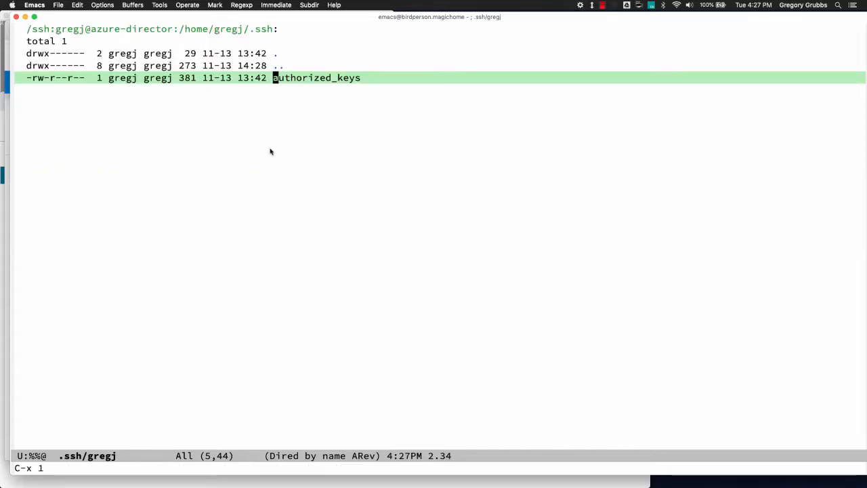
# - Copy the Azure private key from local ~/.ssh into the remote .ssh folder
pyautogui.hotkey('ctrl', 'x')
pyautogui.press('4')
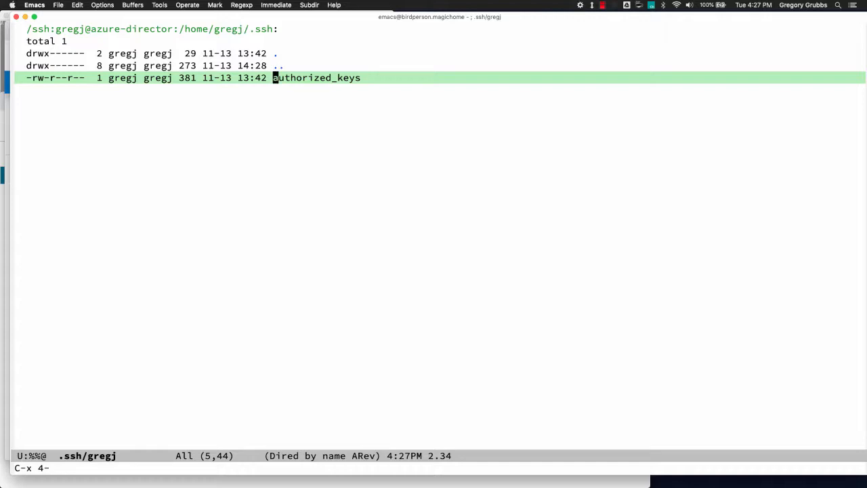
pyautogui.write('d: ~/.')
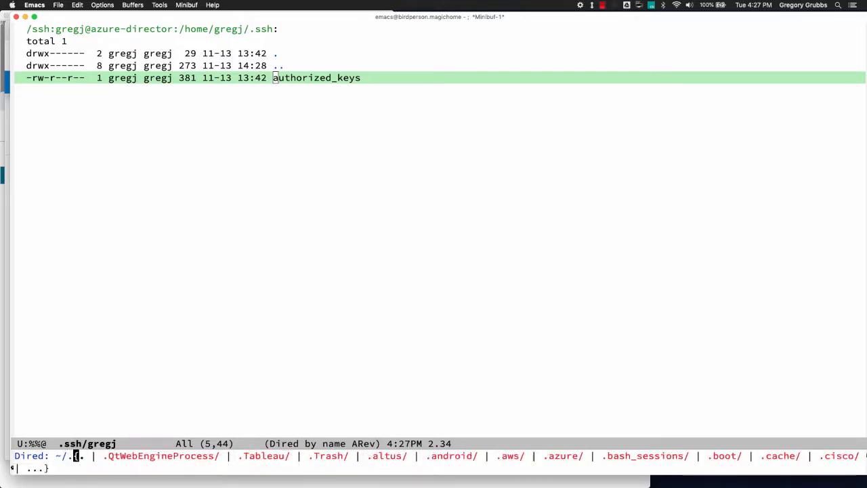
pyautogui.write('ssh/')
pyautogui.press('Return')
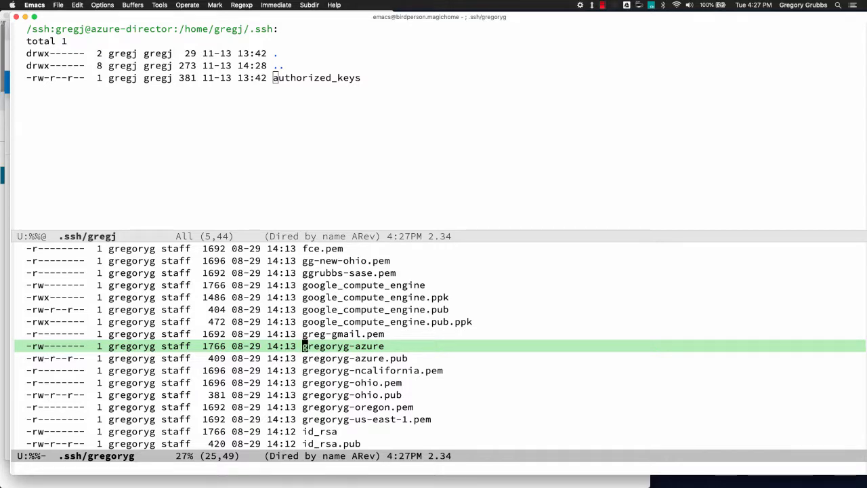
pyautogui.press('C')
pyautogui.press('Return')
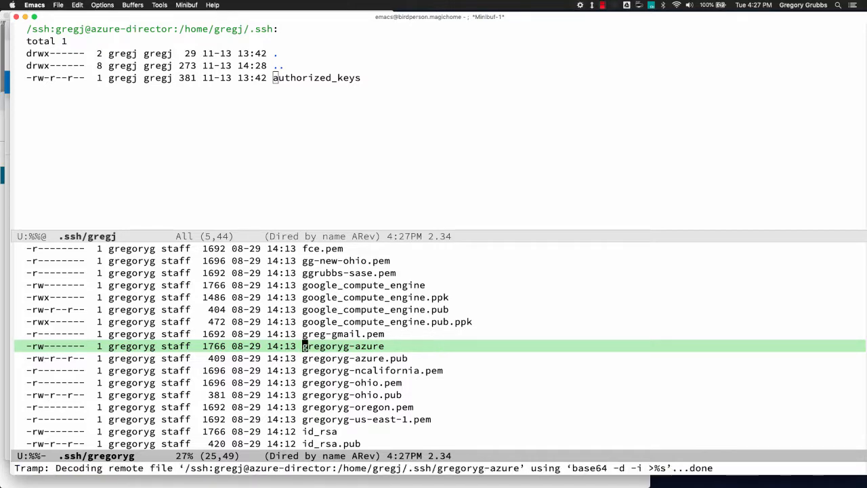
pyautogui.hotkey('ctrl', 'x')
pyautogui.press('0')
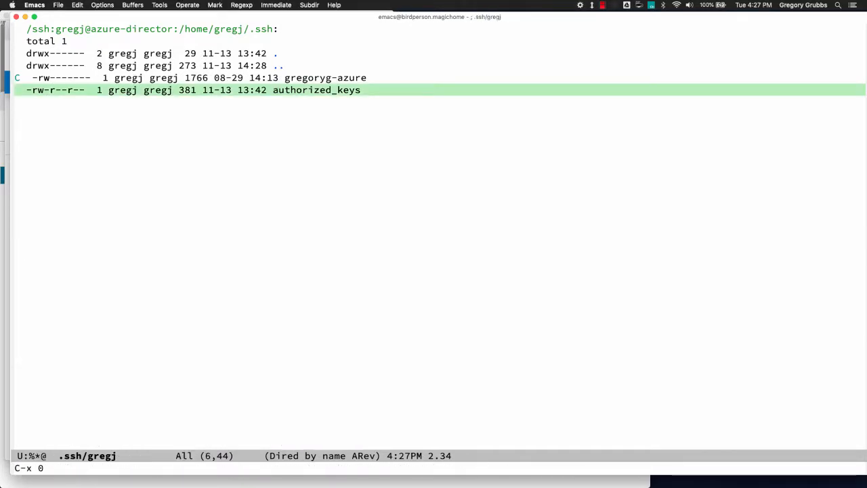
pyautogui.press('p')
pyautogui.hotkey('ctrl', 'a')
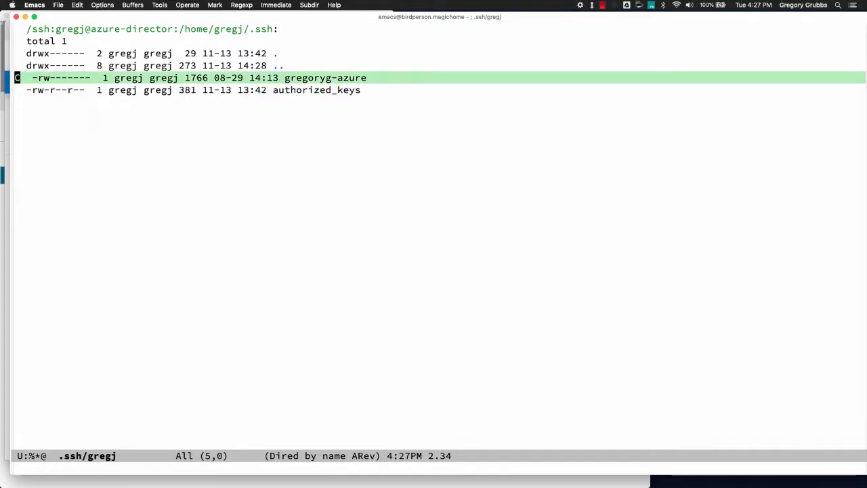
# - Switch back to the azure-director shell buffer
pyautogui.hotkey('ctrl', 'x')
pyautogui.write('b-ssh')
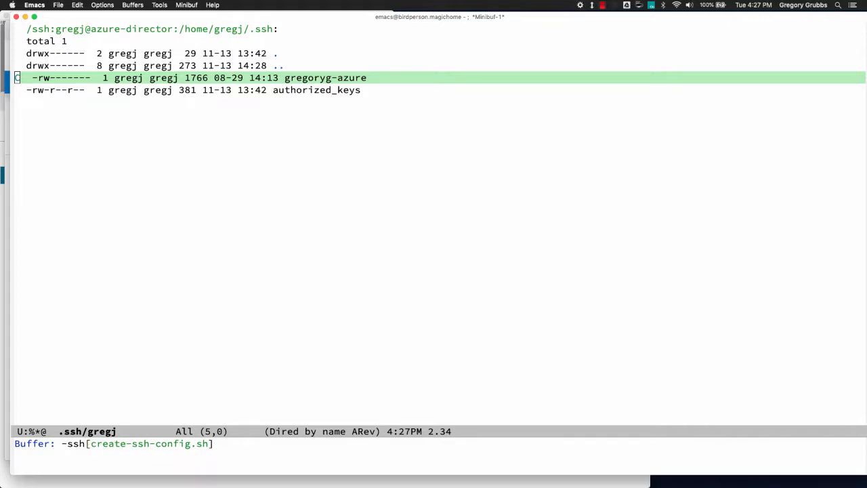
pyautogui.press('BackSpace')
pyautogui.press('BackSpace')
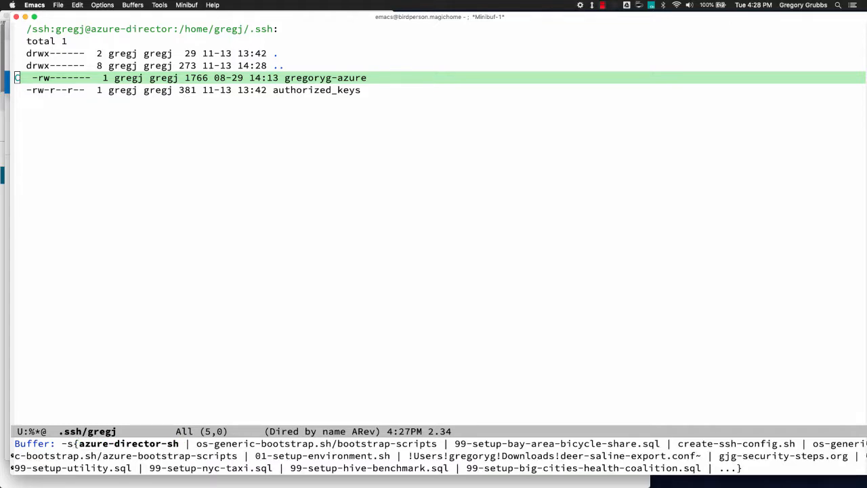
pyautogui.press('Return')
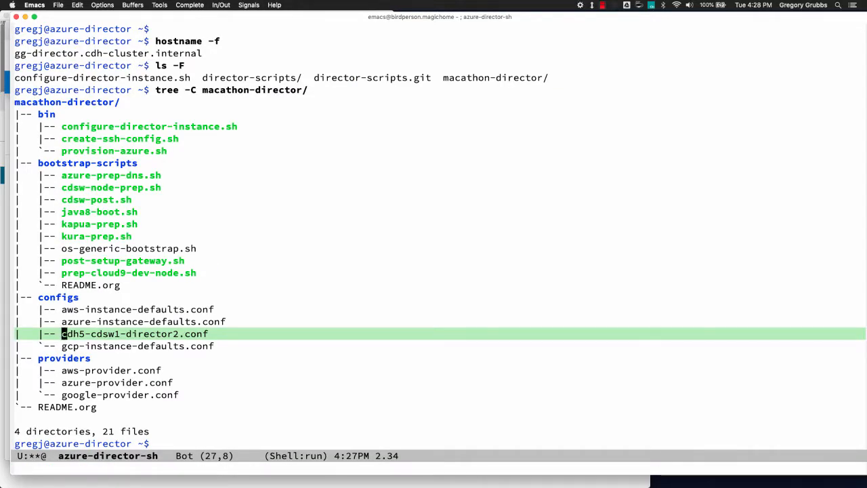
# - Add the Azure key file from ~/.ssh to the SSH agent with ssh-add
pyautogui.hotkey('alt', '>')
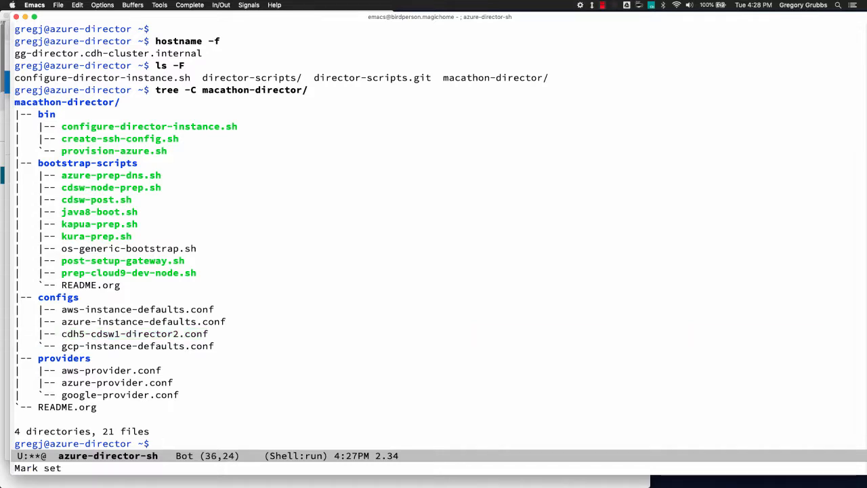
pyautogui.write('ssh-')
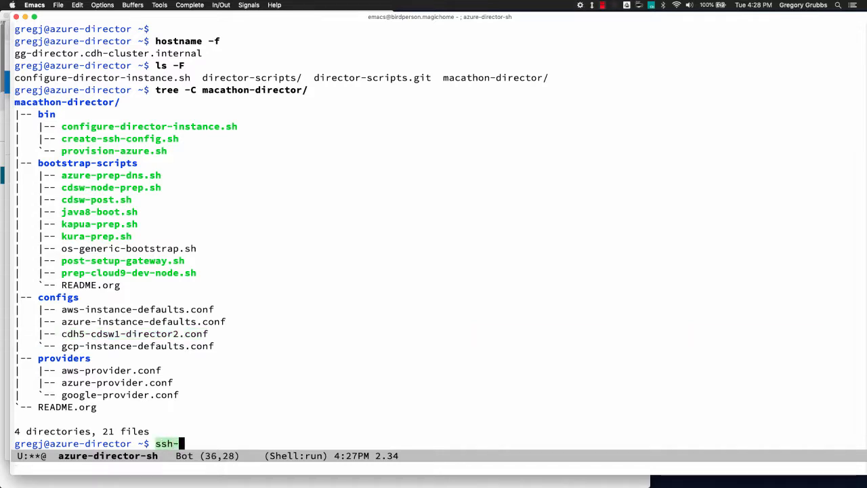
pyautogui.write('add ~/.ss')
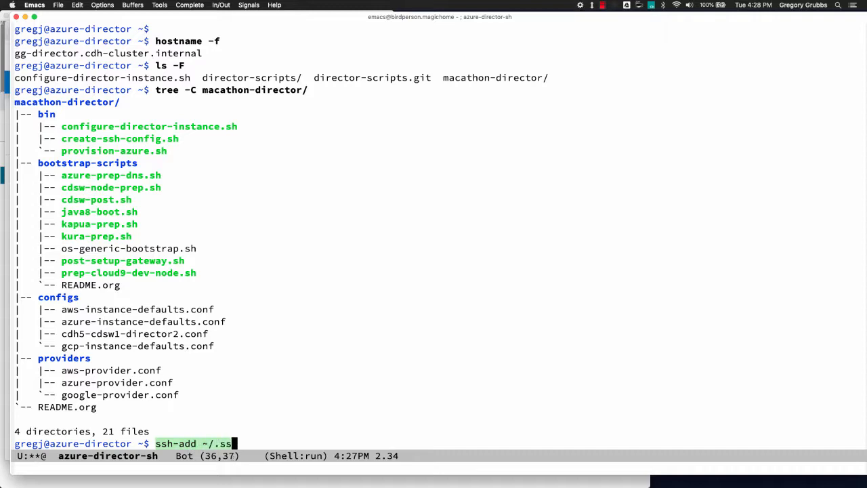
pyautogui.write('h/greg')
pyautogui.press('Tab')
pyautogui.press('Return')
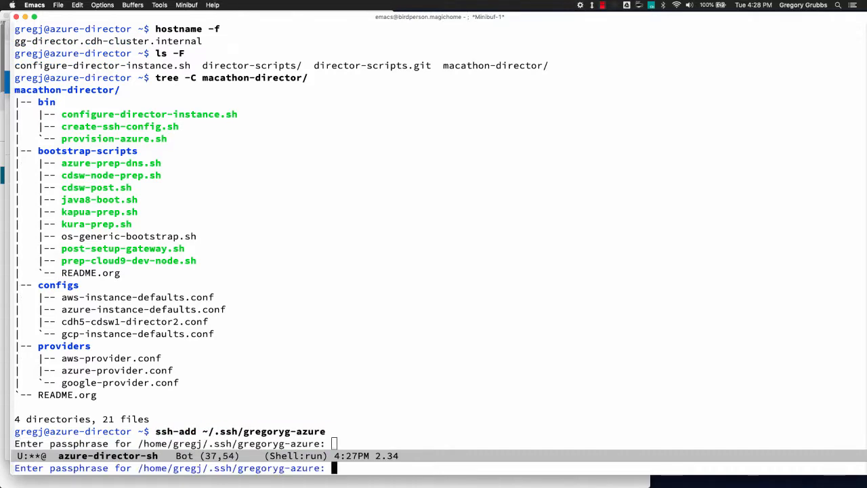
pyautogui.press('Return')
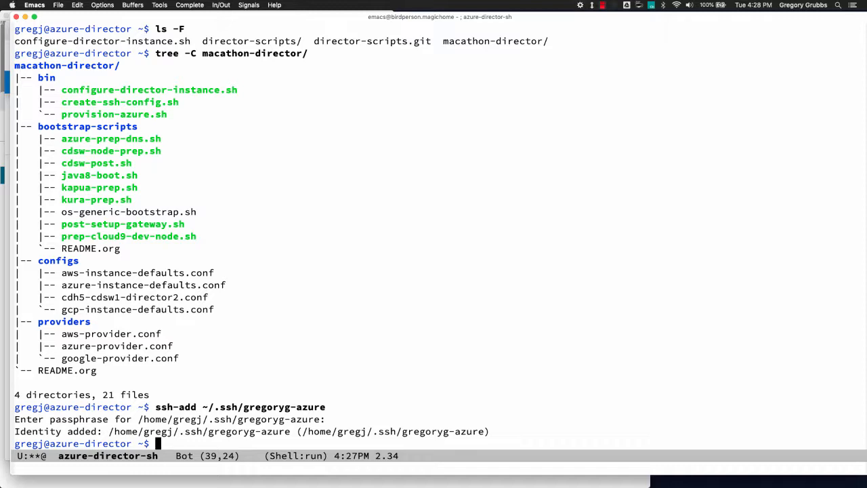
pyautogui.press('Return')
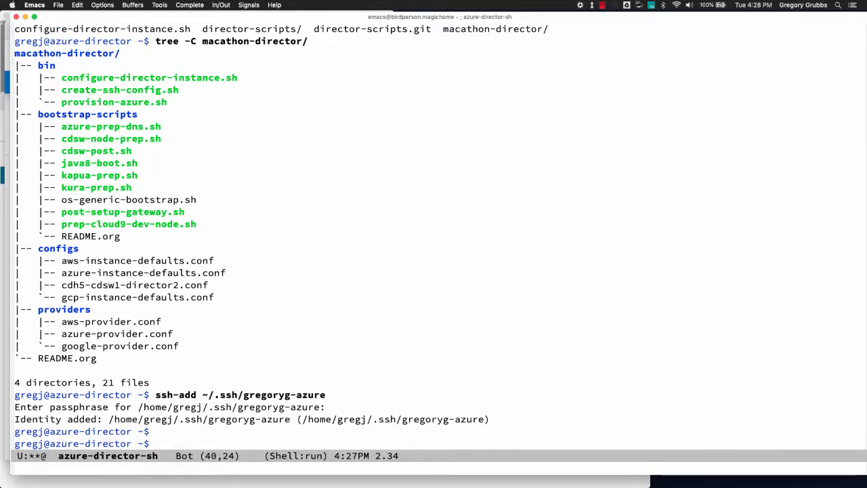
# - Remove the Azure key's passphrase with ssh-keygen -p -f, leaving the new passphrase empty
pyautogui.write('ssh-key')
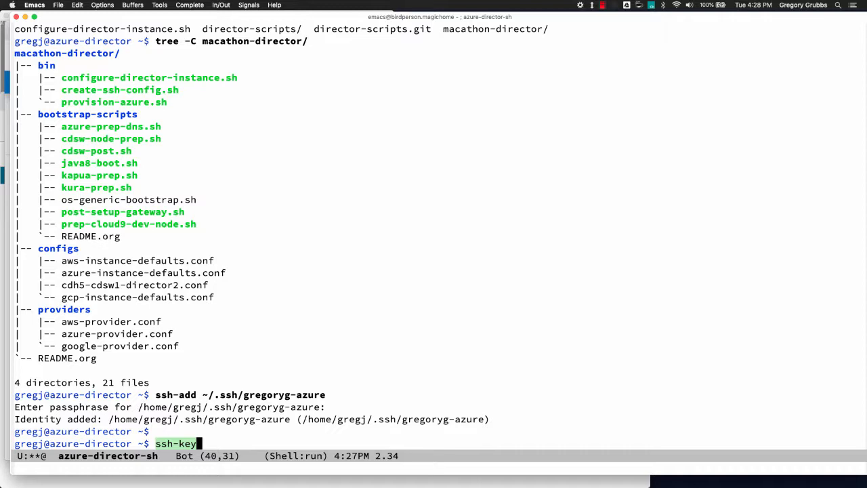
pyautogui.scroll(-3, 433, 236)
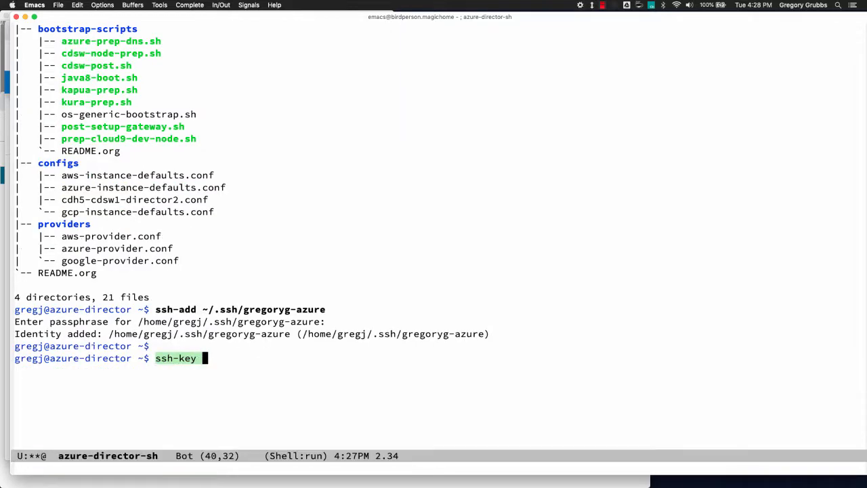
pyautogui.write('gen -')
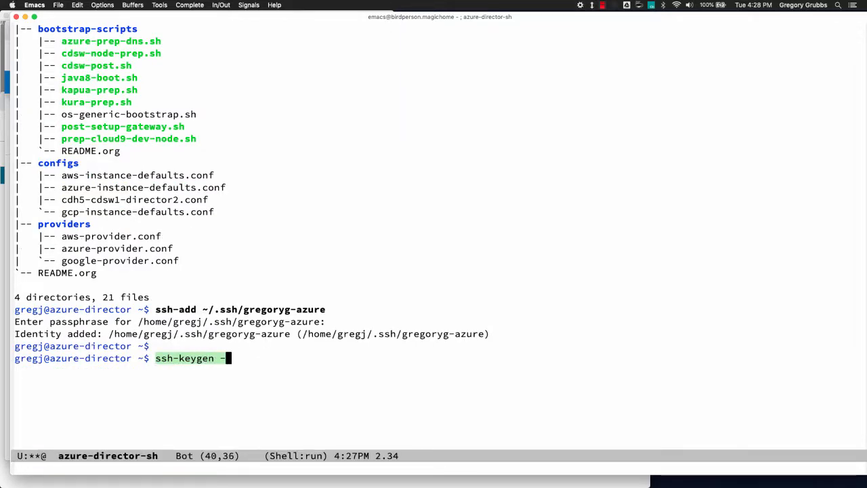
pyautogui.write('p -')
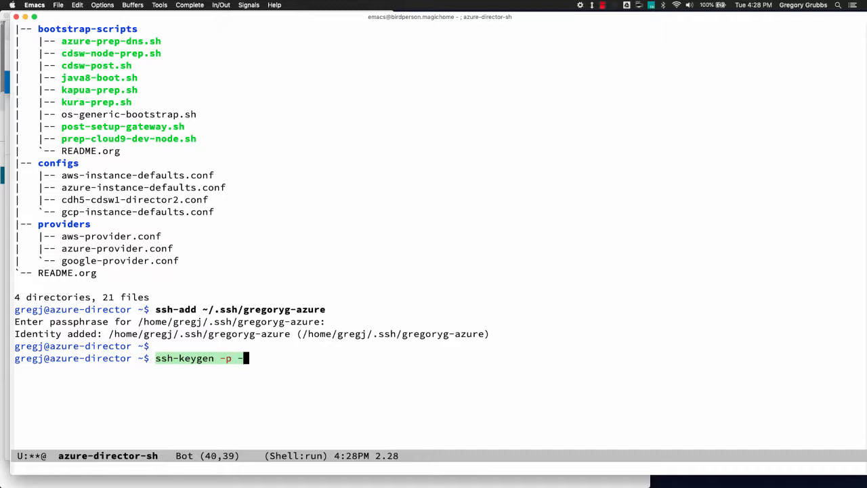
pyautogui.write('f ~/.ssh/grego')
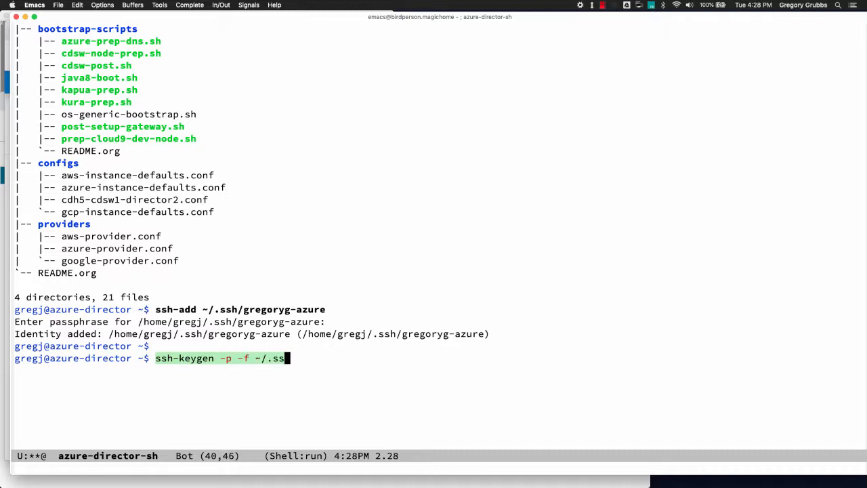
pyautogui.press('Tab')
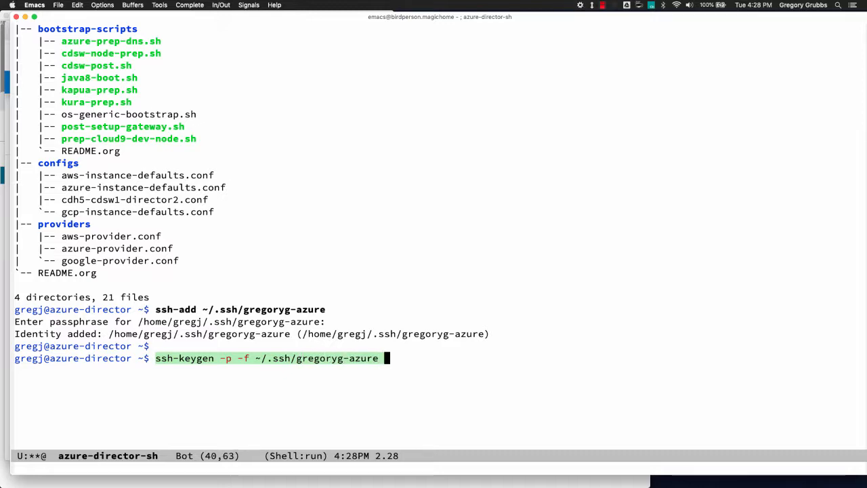
pyautogui.press('Return')
pyautogui.write('******')
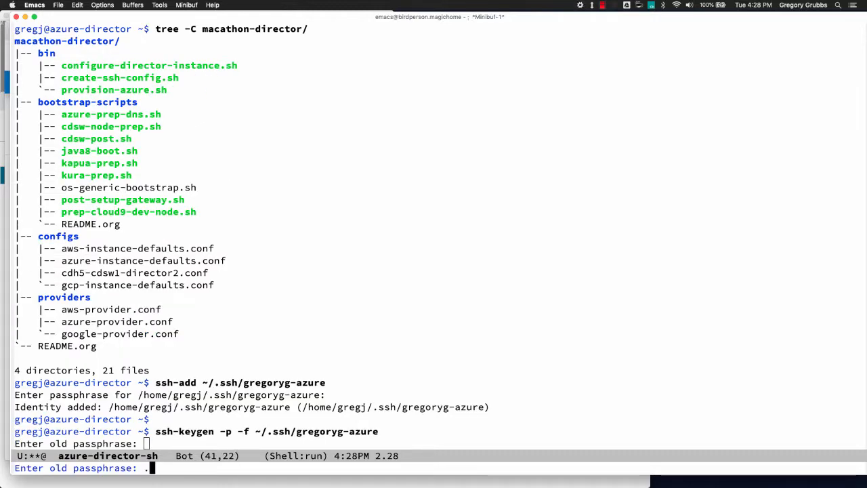
pyautogui.press('Return')
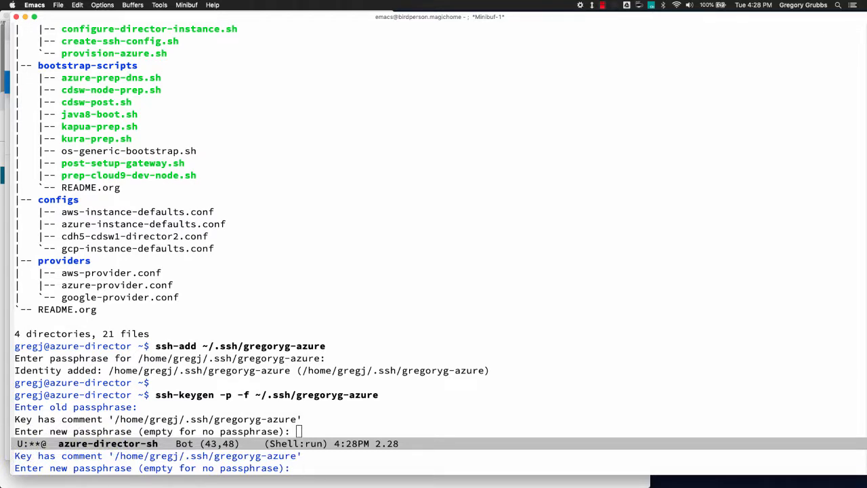
pyautogui.press('Return')
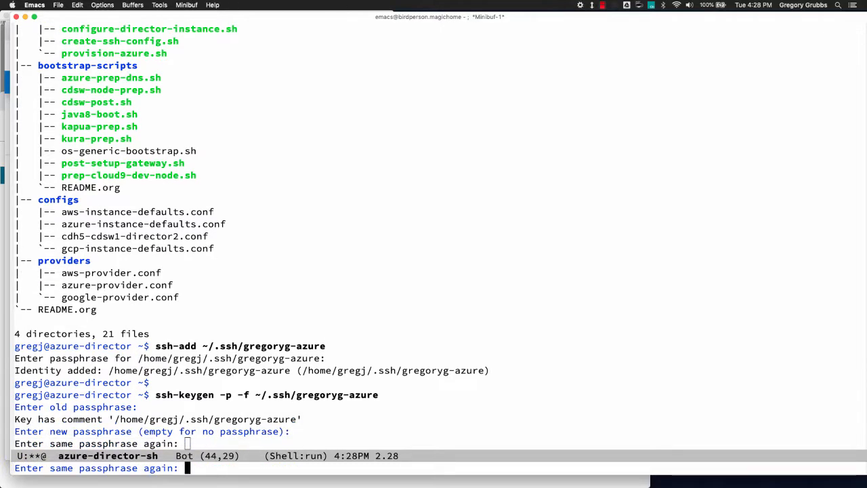
pyautogui.press('Return')
pyautogui.press('Return')
pyautogui.press('Return')
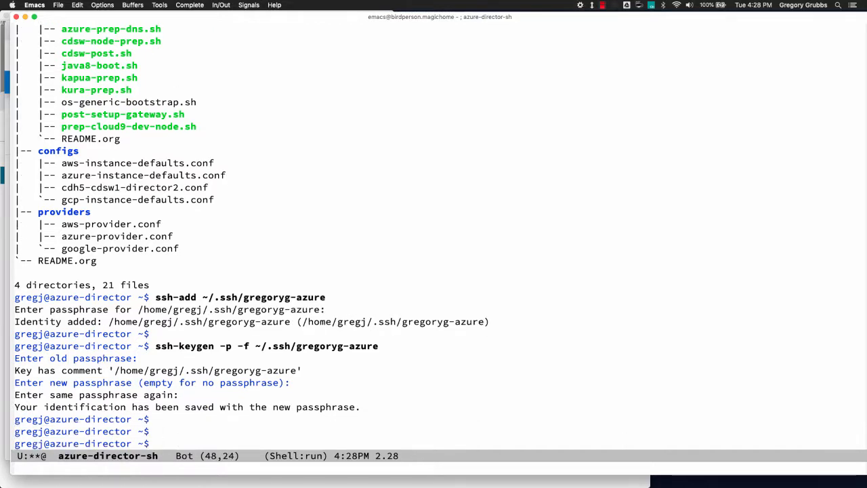
# - Re-add the now passphrase-free Azure key to the agent with ssh-add
pyautogui.write('ssh-add ')
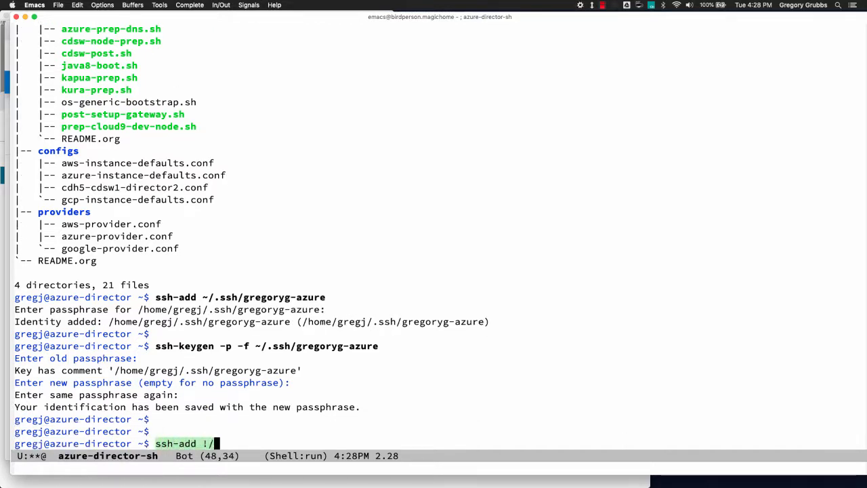
pyautogui.write('~/.ss')
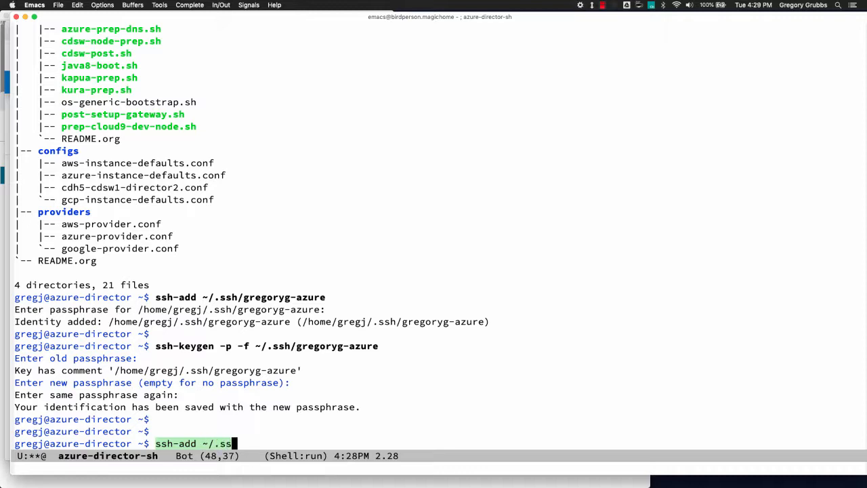
pyautogui.write('h/greg')
pyautogui.press('Tab')
pyautogui.press('Return')
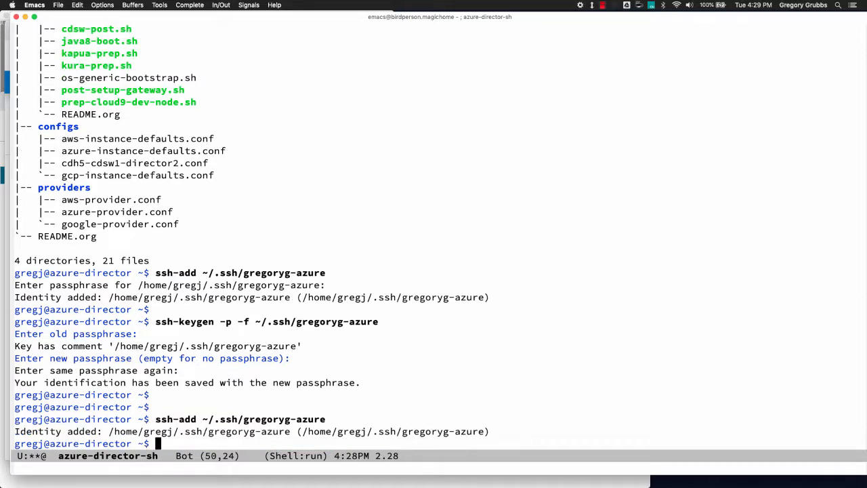
pyautogui.hotkey('ctrl', 'x')
# - In cdh5-cdsw1-director2.conf, complete privateKey to the Azure key file and save
pyautogui.write('b')
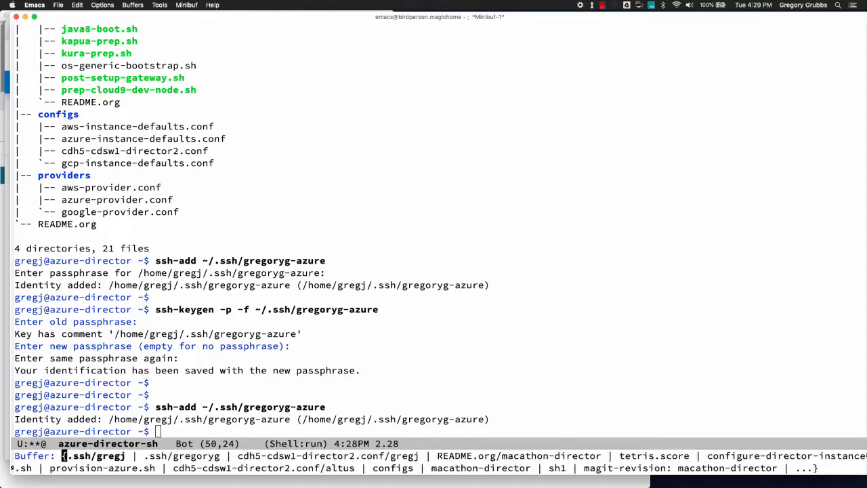
pyautogui.write('cdh')
pyautogui.press('Return')
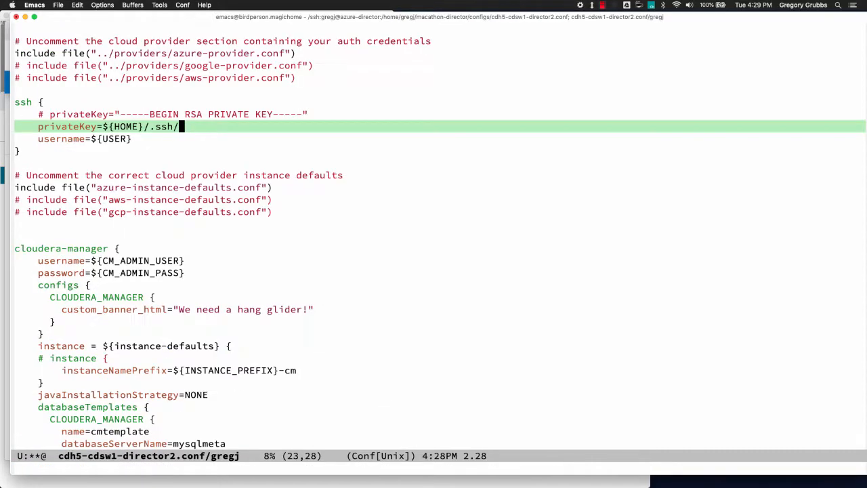
pyautogui.write('gre')
pyautogui.hotkey('alt', '/')
pyautogui.hotkey('ctrl', 'a')
pyautogui.hotkey('ctrl', 'x')
pyautogui.hotkey('ctrl', 's')
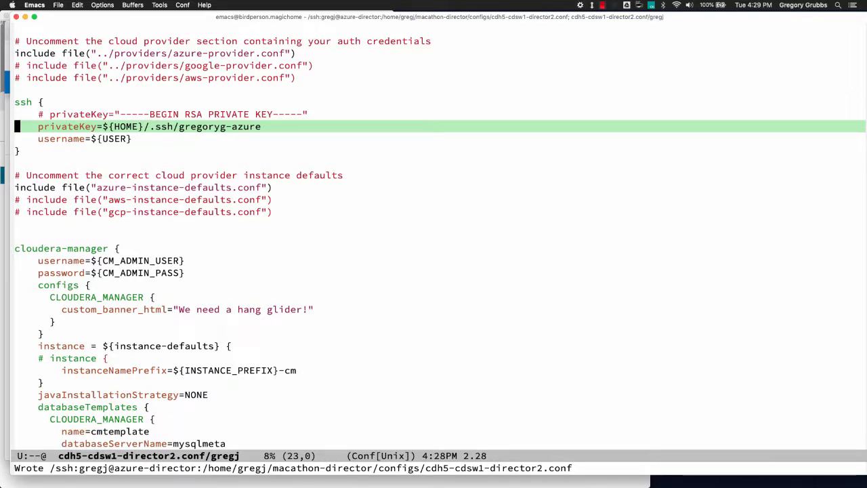
pyautogui.scroll(-5, 234, 287)
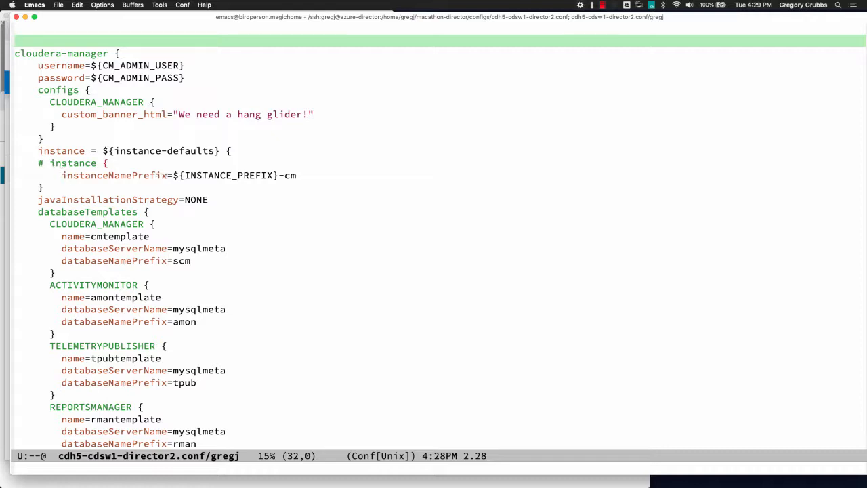
pyautogui.moveTo(101, 151); pyautogui.dragTo(228, 150)
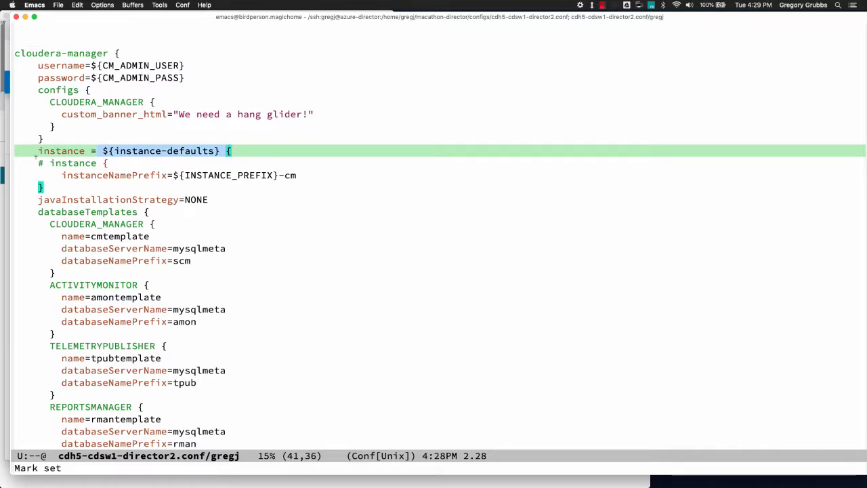
pyautogui.click(76, 150)
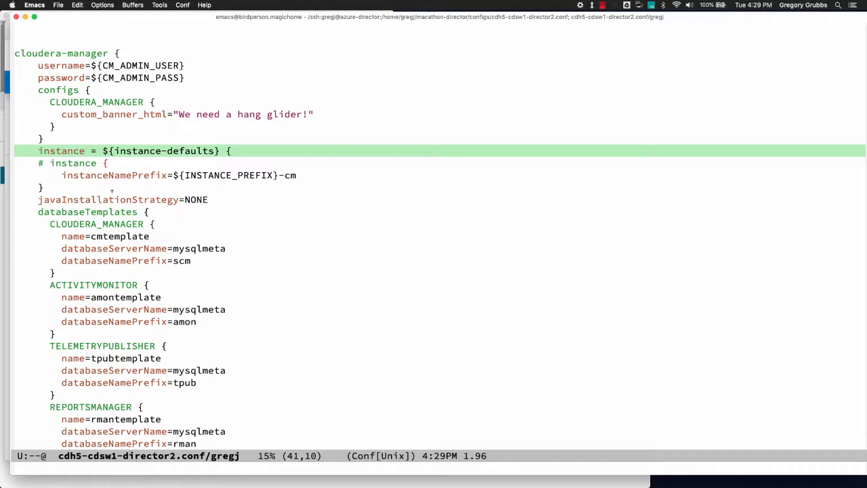
pyautogui.scroll(-4, 82, 197)
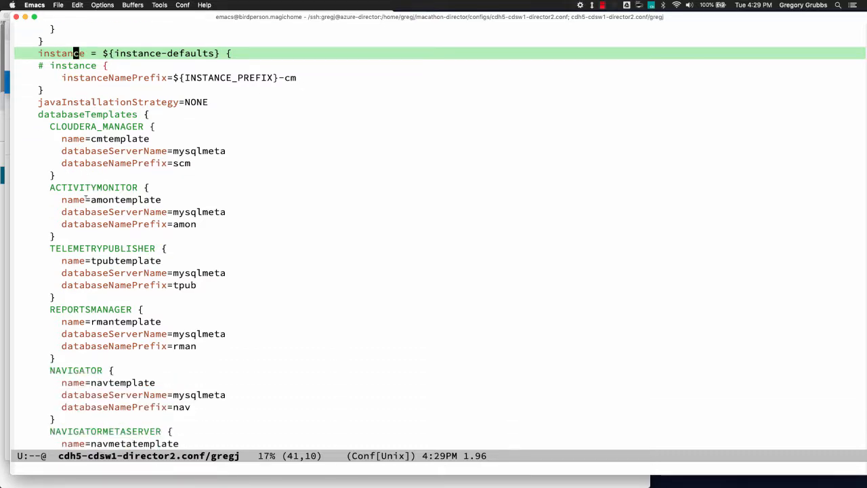
pyautogui.hotkey('ctrl', 'v')
pyautogui.scroll(-4, 84, 201)
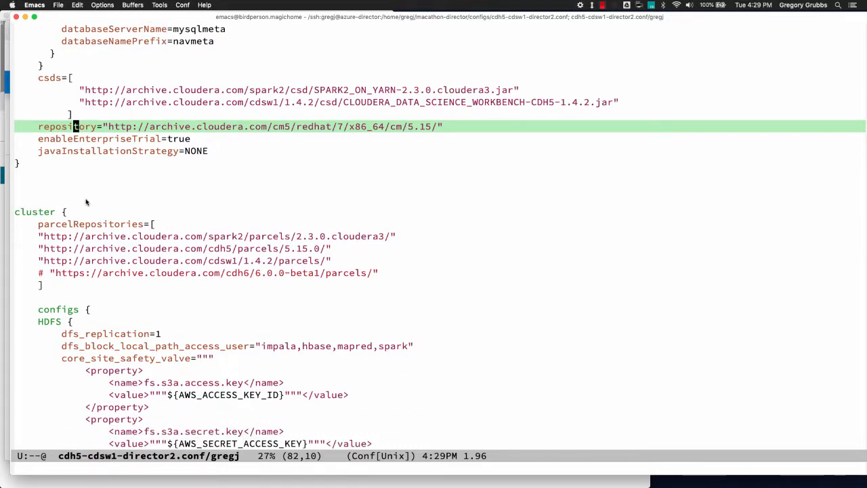
pyautogui.scroll(-15, 77, 206)
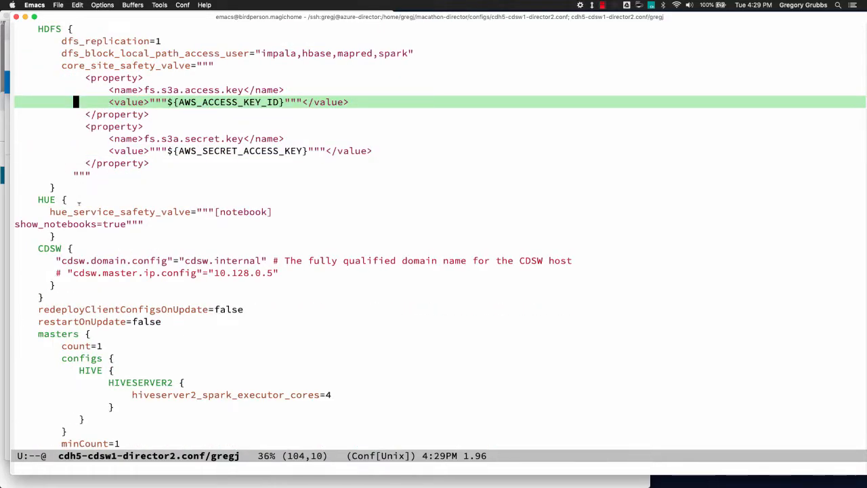
pyautogui.scroll(-10, 80, 202)
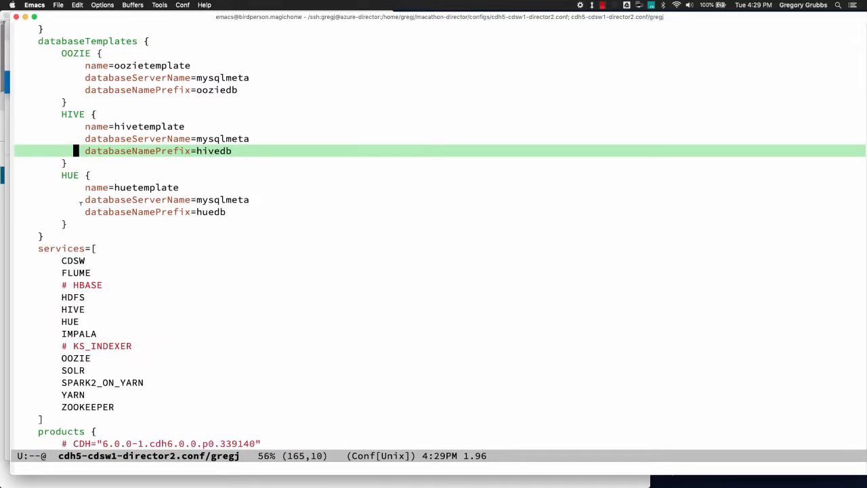
pyautogui.scroll(-6, 81, 200)
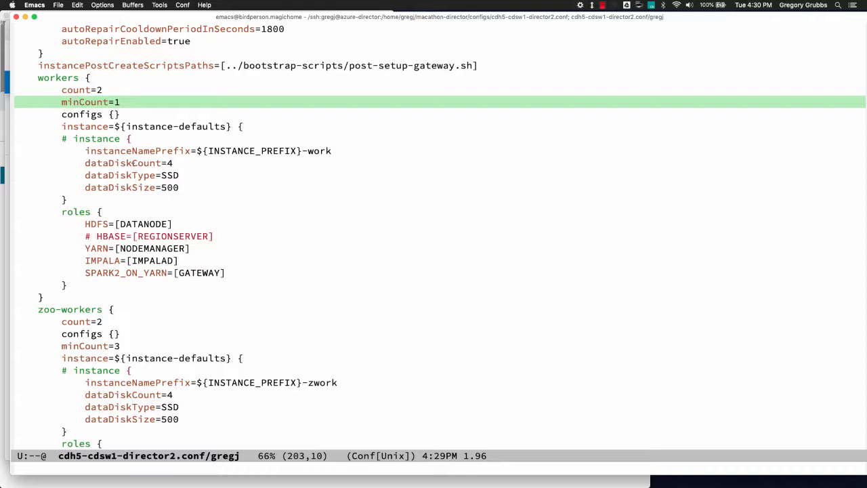
pyautogui.click(134, 150)
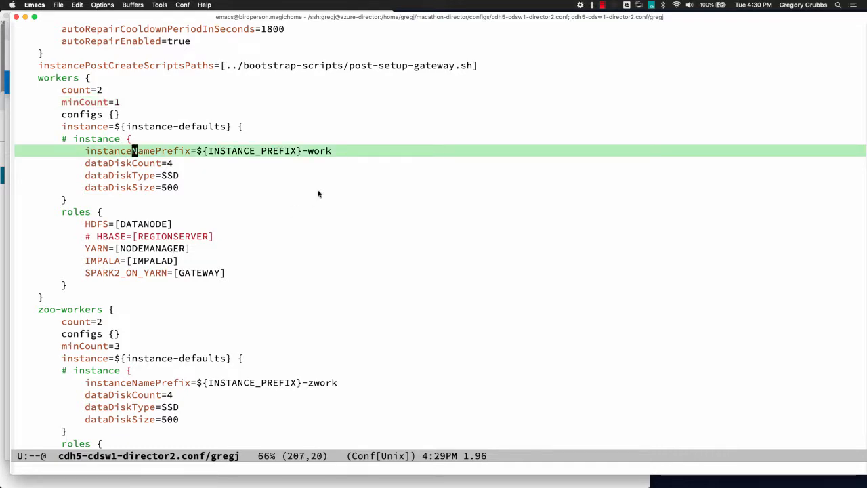
pyautogui.hotkey('ctrl', 'v')
pyautogui.hotkey('ctrl', 'v')
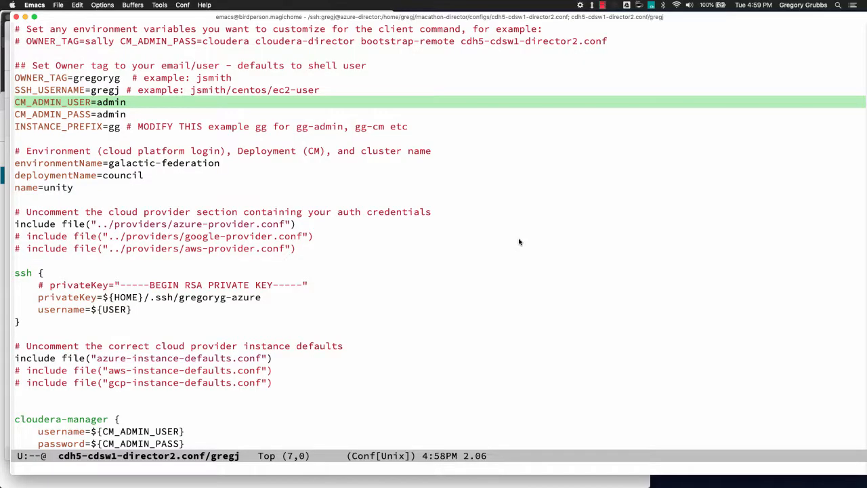
# - Review the OWNER_TAG, SSH_USERNAME, INSTANCE_PREFIX and CM admin settings in the config
pyautogui.hotkey('ctrl', 'p')
pyautogui.hotkey('ctrl', 'p')
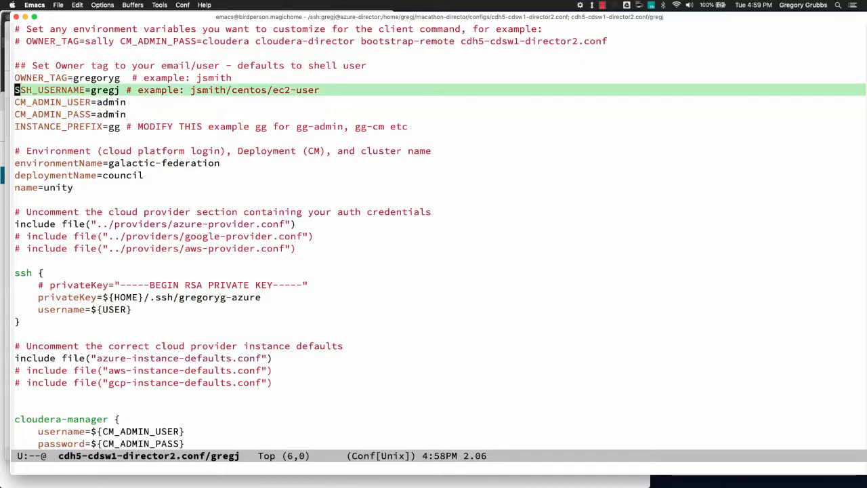
pyautogui.hotkey('ctrl', 'n')
pyautogui.hotkey('ctrl', 'p')
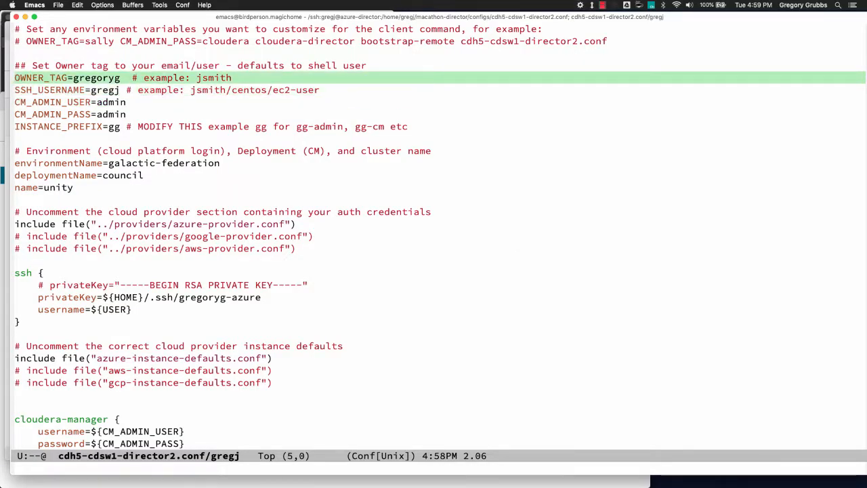
pyautogui.hotkey('ctrl', 'n')
pyautogui.hotkey('ctrl', 'n')
pyautogui.hotkey('ctrl', 'n')
pyautogui.hotkey('ctrl', 'n')
pyautogui.hotkey('ctrl', 'n')
pyautogui.hotkey('ctrl', 'p')
pyautogui.hotkey('ctrl', 'p')
pyautogui.hotkey('ctrl', 'p')
pyautogui.hotkey('ctrl', 'p')
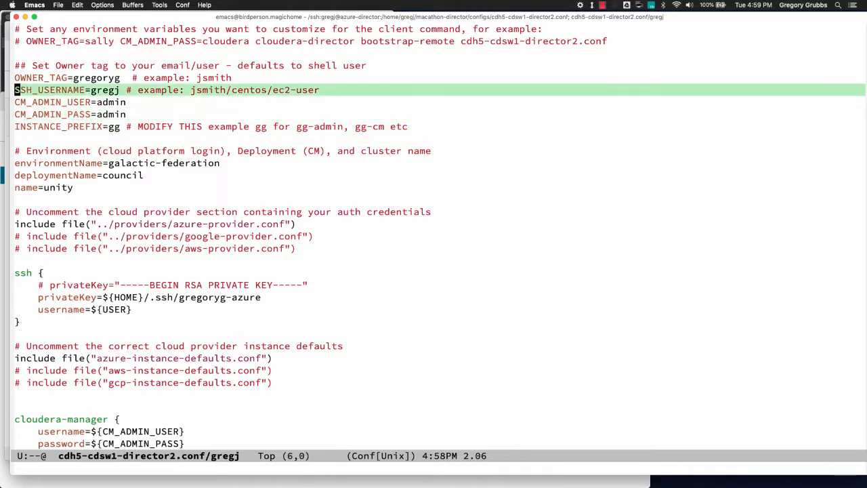
pyautogui.hotkey('ctrl', 'p')
pyautogui.hotkey('ctrl', 'n')
pyautogui.hotkey('ctrl', 'n')
pyautogui.hotkey('ctrl', 'n')
pyautogui.hotkey('ctrl', 'p')
pyautogui.hotkey('ctrl', 'p')
pyautogui.hotkey('ctrl', 'n')
pyautogui.hotkey('ctrl', 'n')
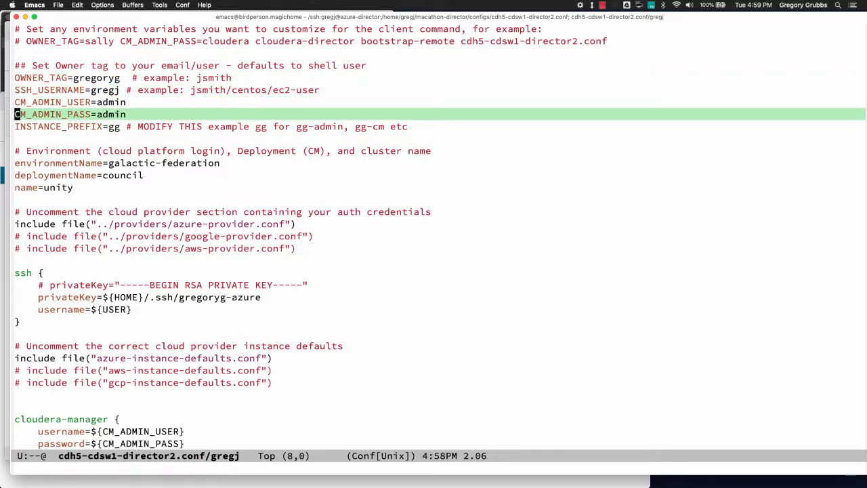
pyautogui.hotkey('ctrl', 'p')
pyautogui.hotkey('ctrl', 'n')
pyautogui.hotkey('ctrl', 'n')
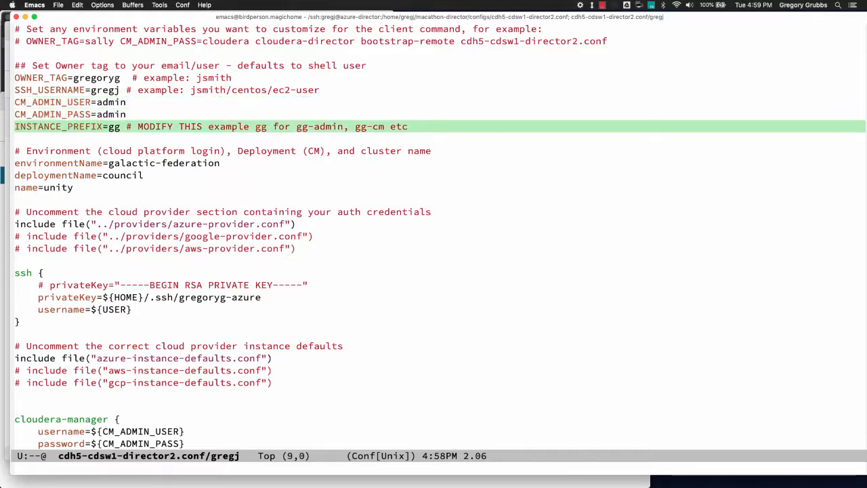
pyautogui.hotkey('ctrl', 'p')
pyautogui.hotkey('ctrl', 'p')
pyautogui.hotkey('ctrl', 'n')
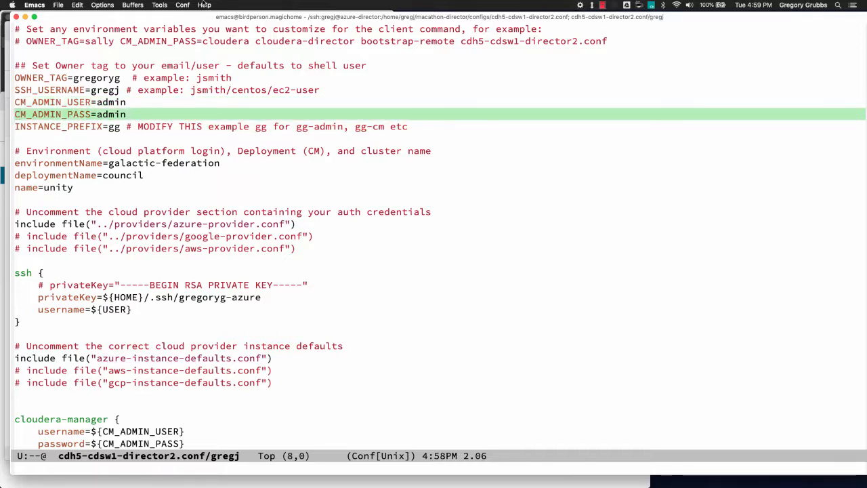
pyautogui.hotkey('ctrl', 'e')
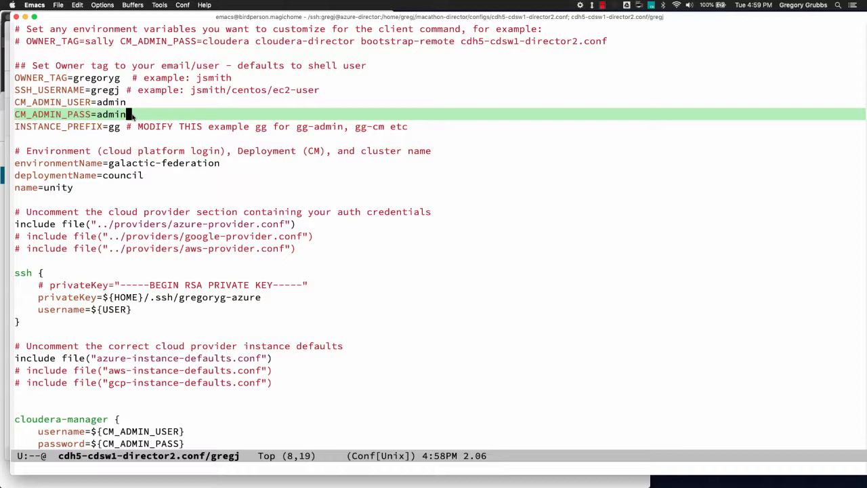
# - Run time cloudera-director bootstrap-remote for cdh5-cdsw1-director2.conf in the shell
pyautogui.click(15, 74)
pyautogui.hotkey('ctrl', 'n')
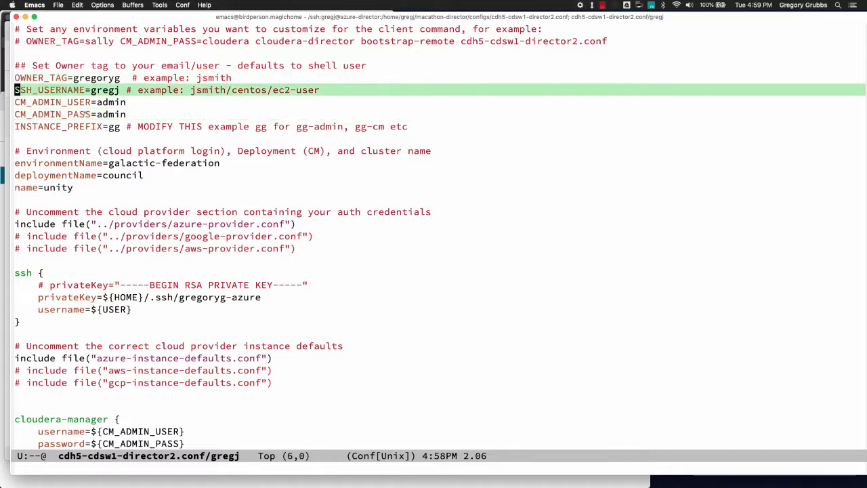
pyautogui.hotkey('ctrl', 'n')
pyautogui.hotkey('ctrl', 'n')
pyautogui.hotkey('ctrl', 'p')
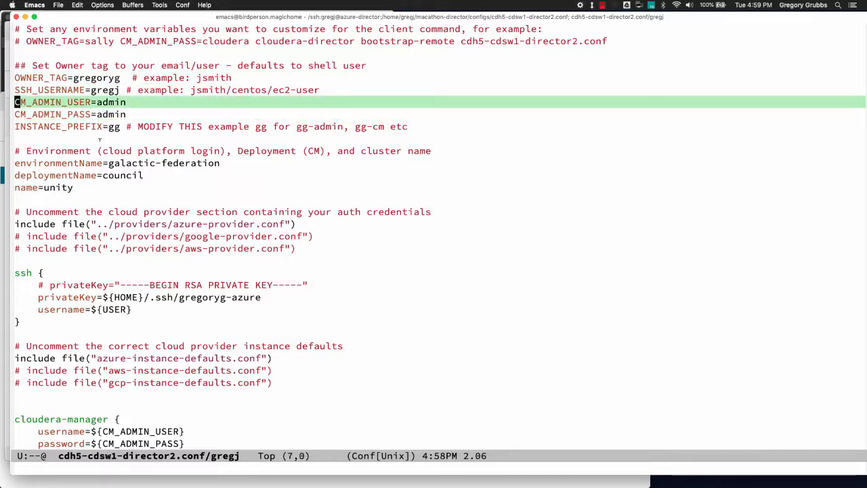
pyautogui.hotkey('ctrl', 'p')
pyautogui.hotkey('ctrl', 'p')
pyautogui.hotkey('ctrl', 'p')
pyautogui.hotkey('ctrl', 'n')
pyautogui.hotkey('ctrl', 'n')
pyautogui.hotkey('ctrl', 'n')
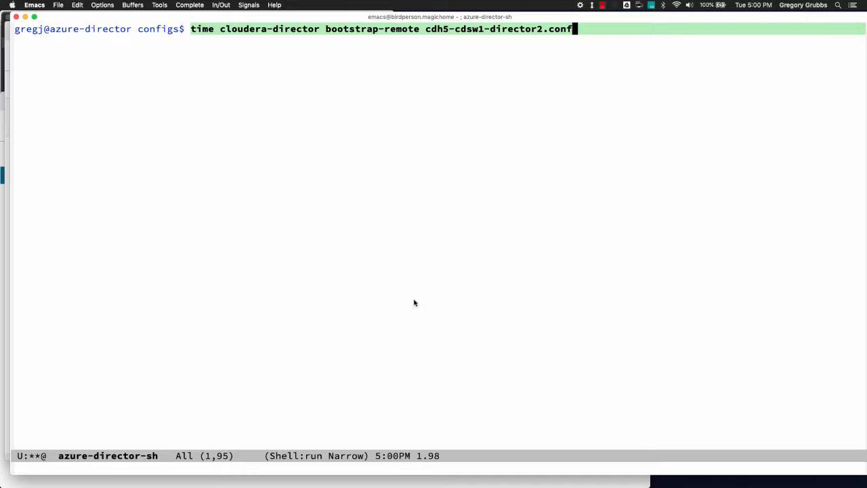
pyautogui.press('Return')
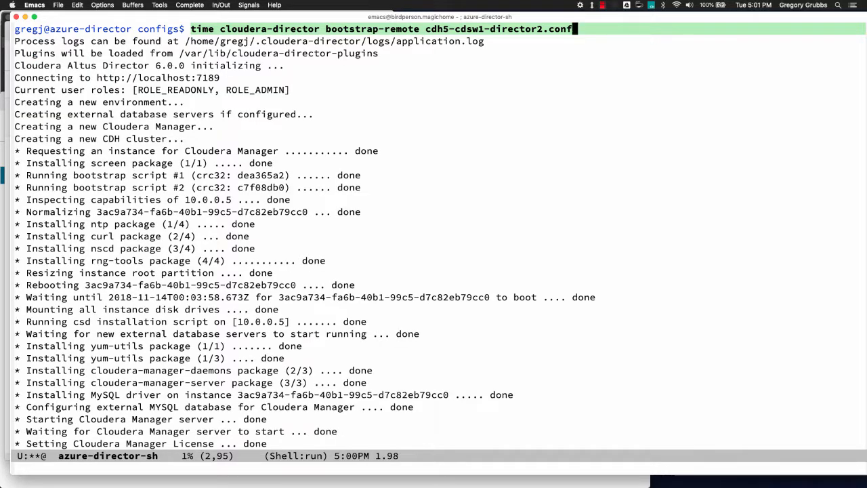
pyautogui.press('super+Tab')
pyautogui.press('super+Tab')
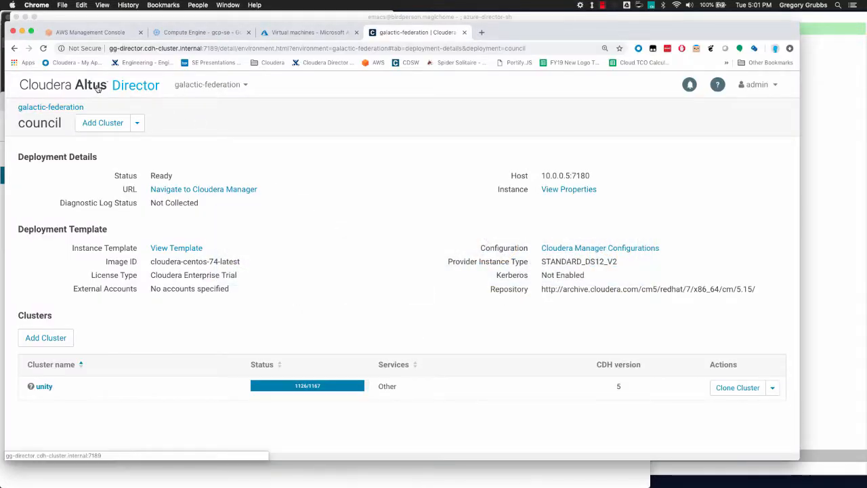
pyautogui.click(50, 91)
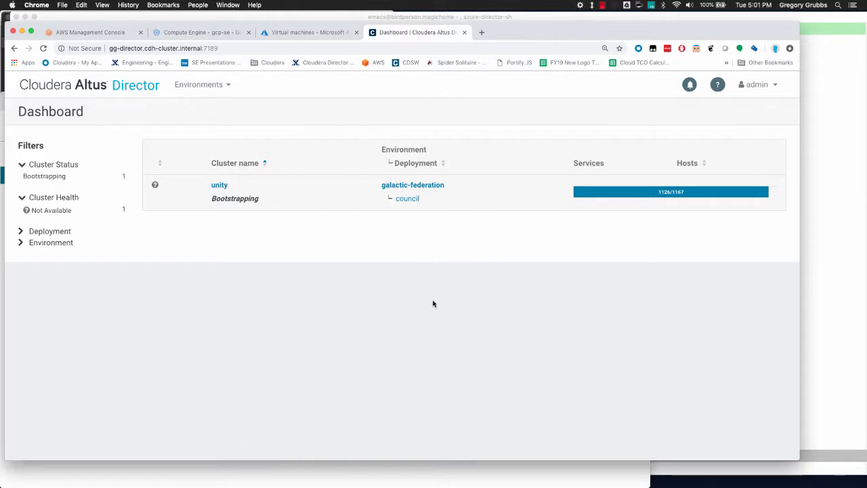
pyautogui.moveTo(674, 192)
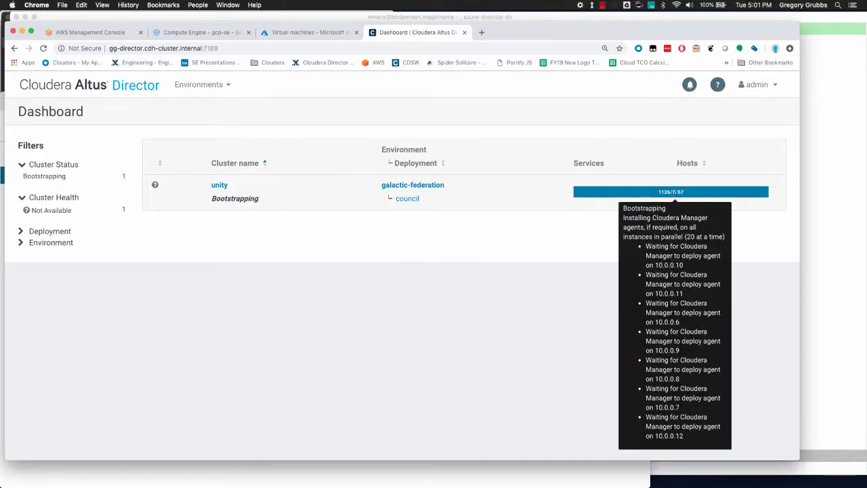
pyautogui.click(406, 199)
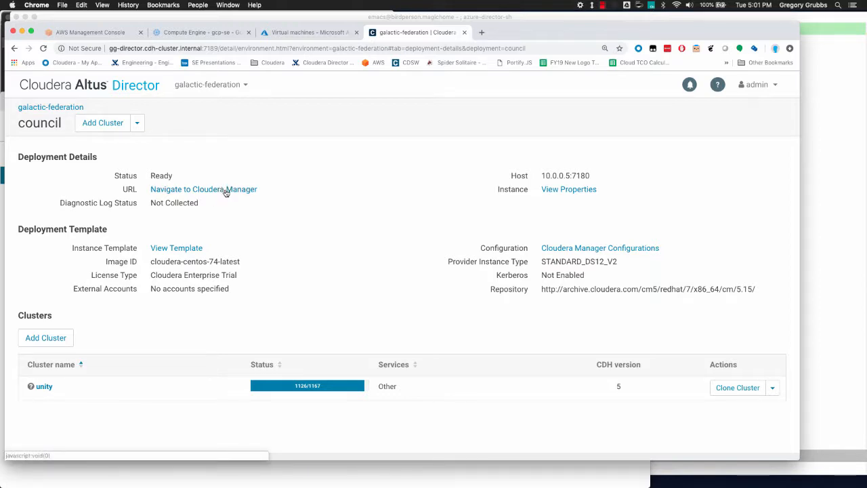
# - Try opening Cloudera Manager at 10.0.0.5:7180 and dismiss the unreachable-instance warning
pyautogui.moveTo(301, 386)
pyautogui.click(214, 193)
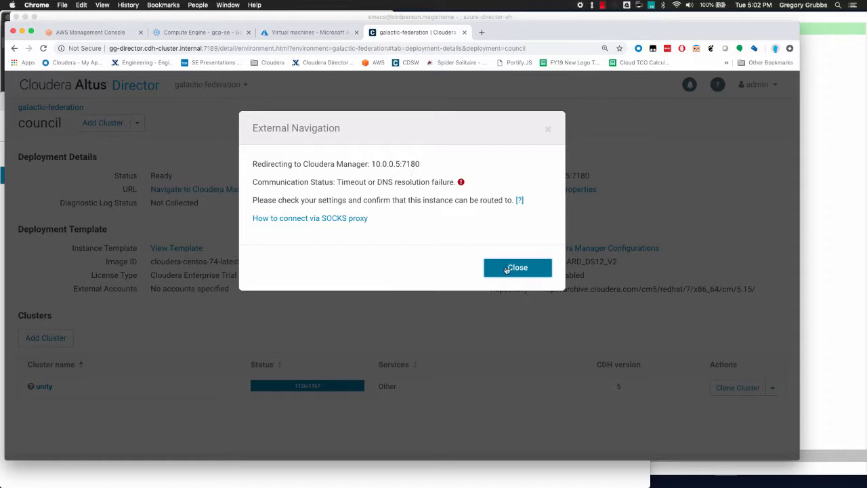
pyautogui.moveTo(371, 163); pyautogui.dragTo(425, 166)
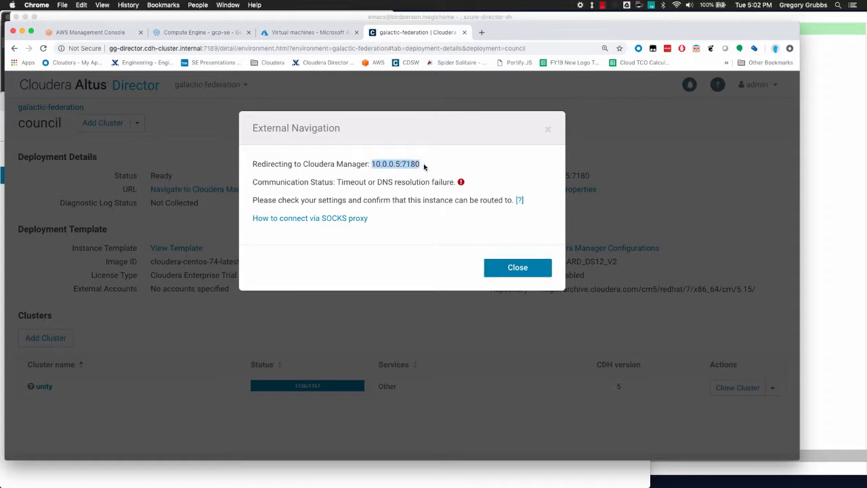
pyautogui.click(382, 171)
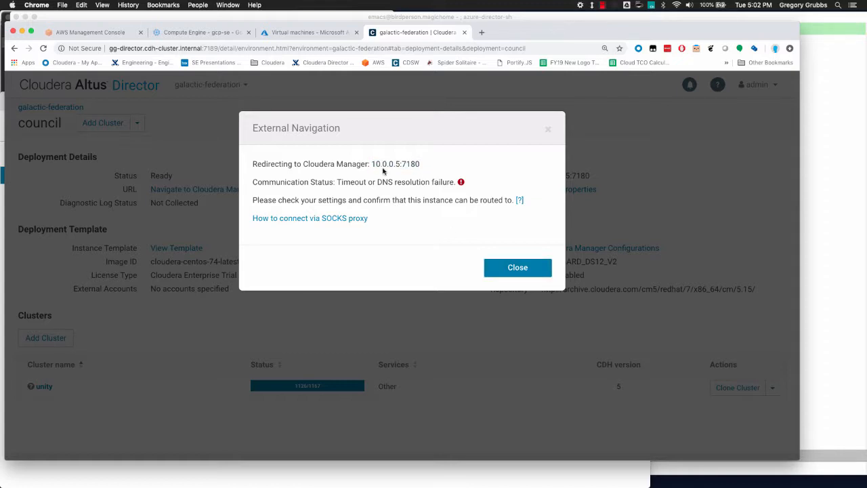
pyautogui.click(516, 267)
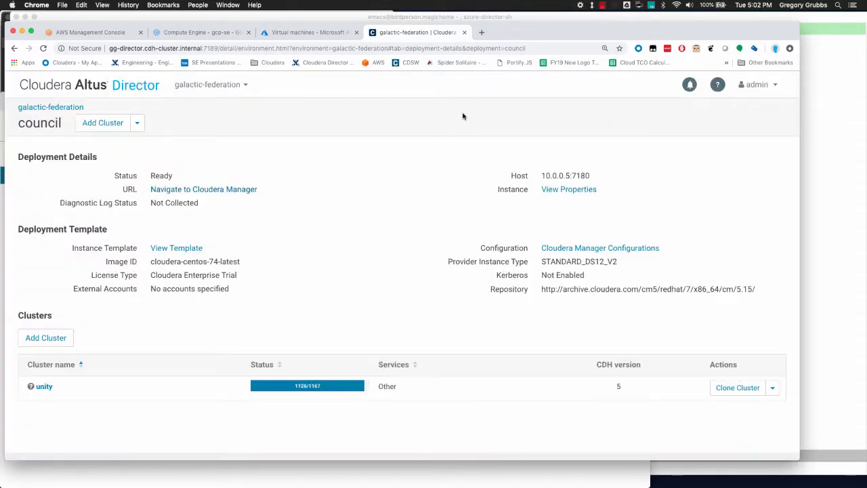
# - Paste the instance's private FQDN gg-cm-3ac9a734.cdh-cluster.internal into a new tab's address
pyautogui.click(564, 189)
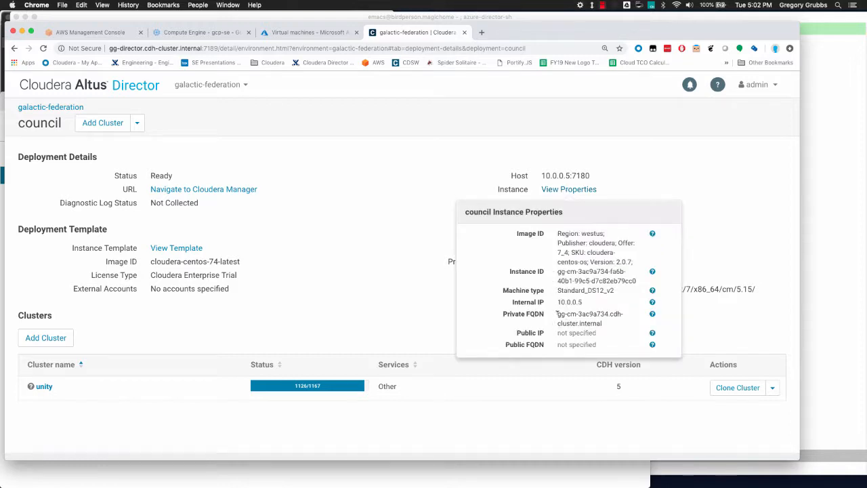
pyautogui.moveTo(556, 311); pyautogui.dragTo(602, 325)
pyautogui.press('super+c')
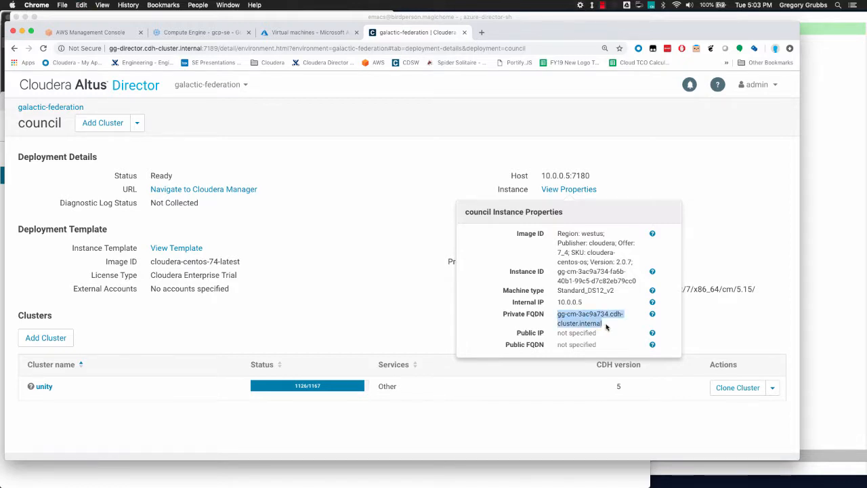
pyautogui.press('super+t')
pyautogui.press('super+v')
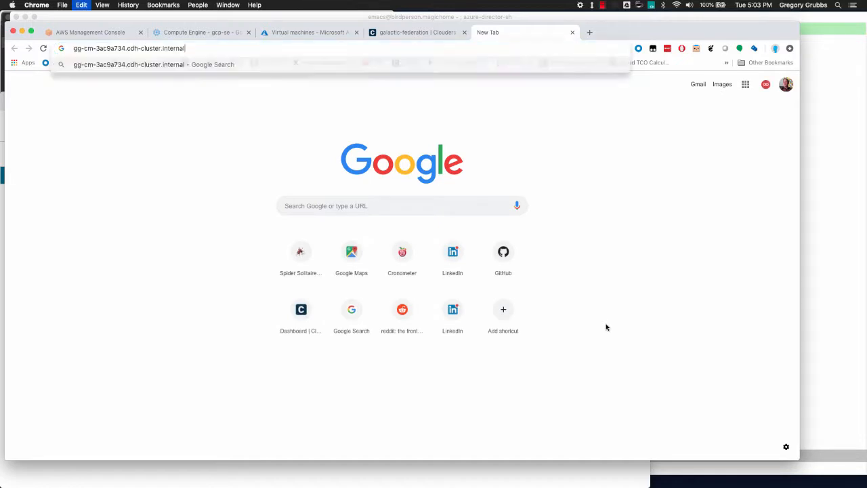
# - Load Cloudera Manager on port 7180 and sign in as the admin user
pyautogui.write(':7180')
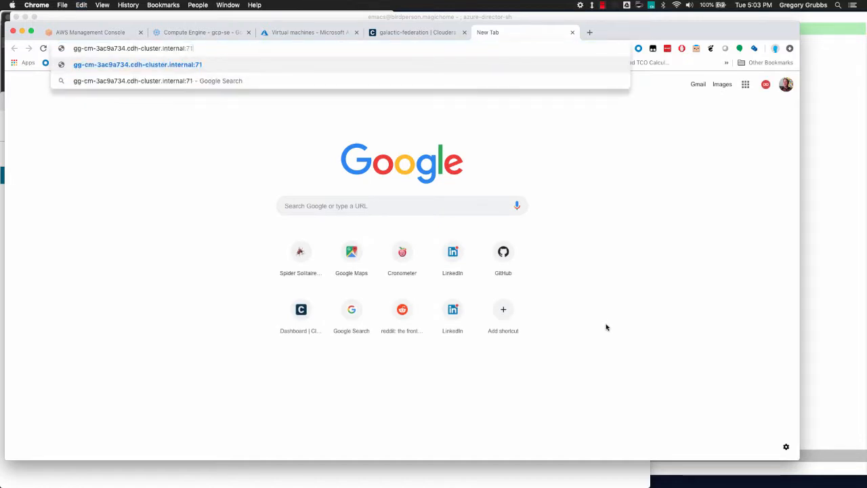
pyautogui.press('Return')
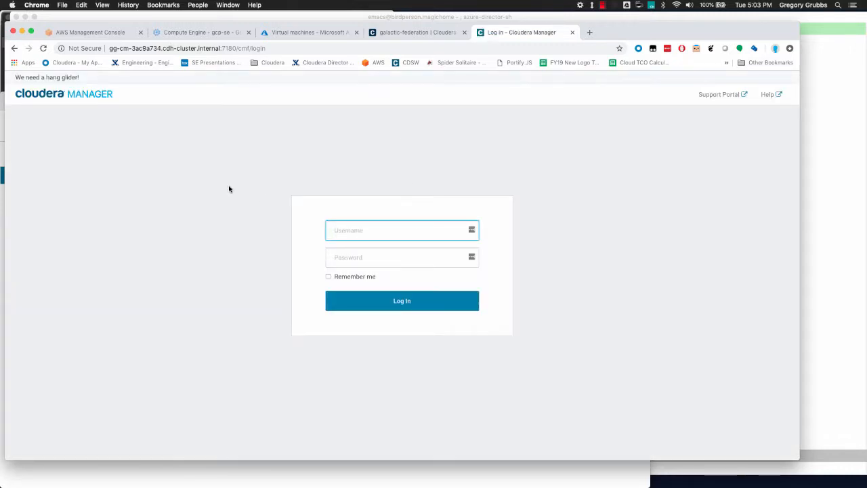
pyautogui.write('admin')
pyautogui.press('Tab')
pyautogui.write('admin')
pyautogui.press('Return')
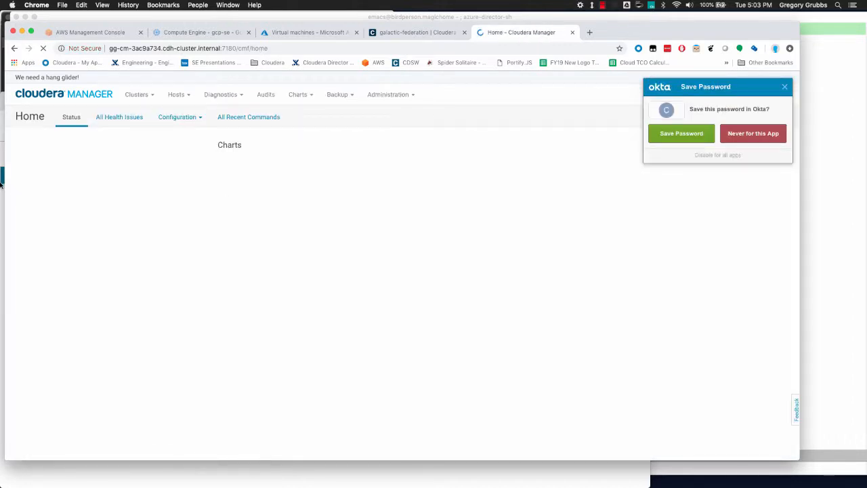
pyautogui.click(784, 89)
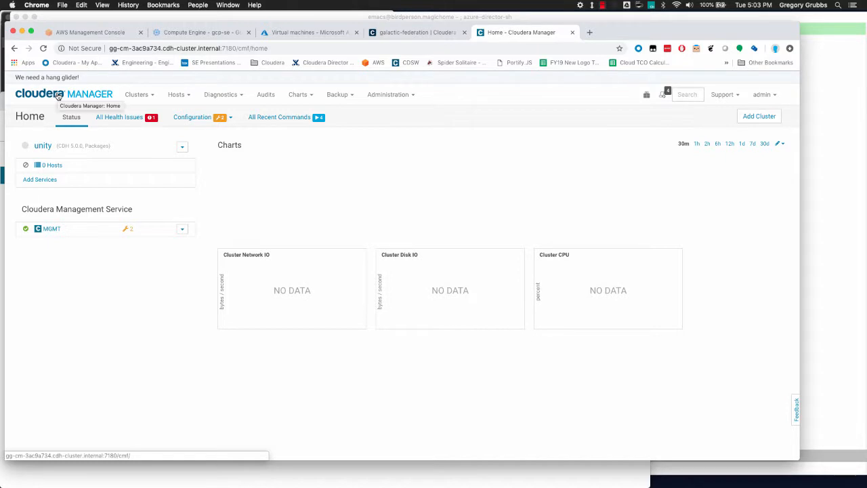
# - Check the running agent-install commands, then view the unity cluster's Parcels page
pyautogui.click(661, 95)
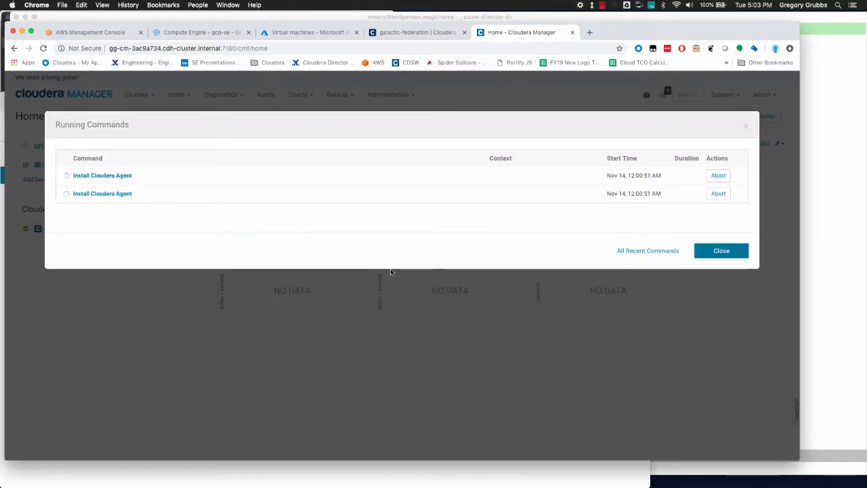
pyautogui.click(717, 251)
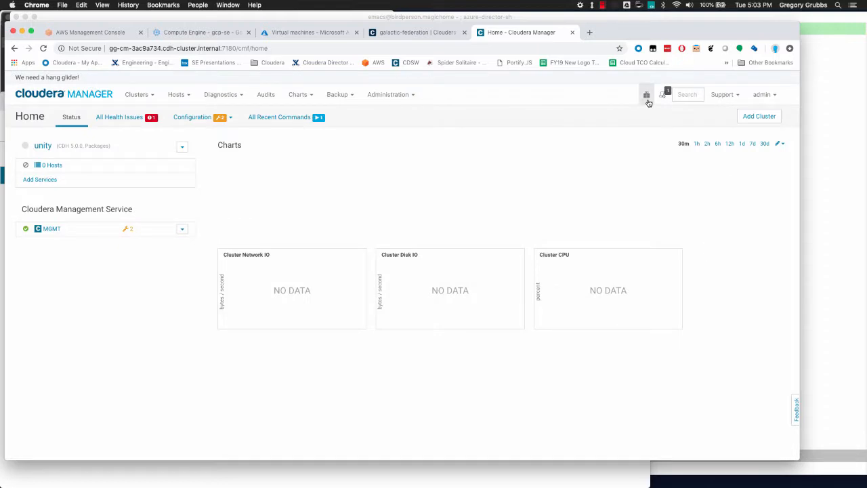
pyautogui.click(646, 95)
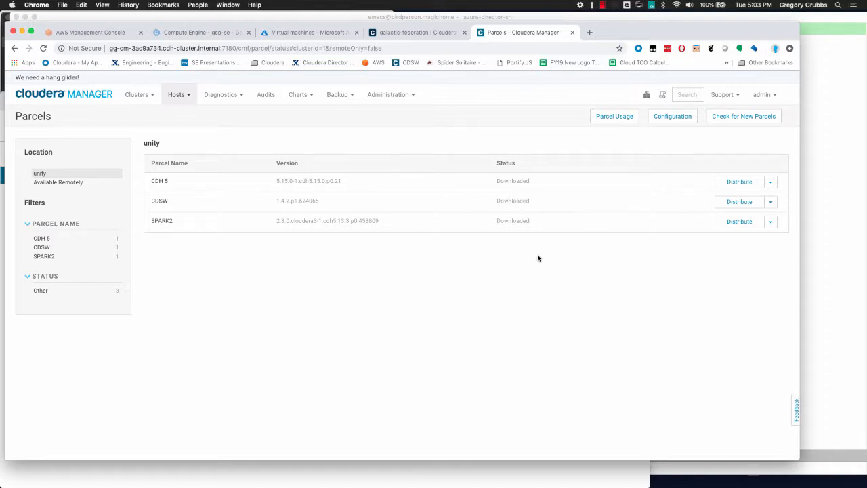
pyautogui.press('super+Tab')
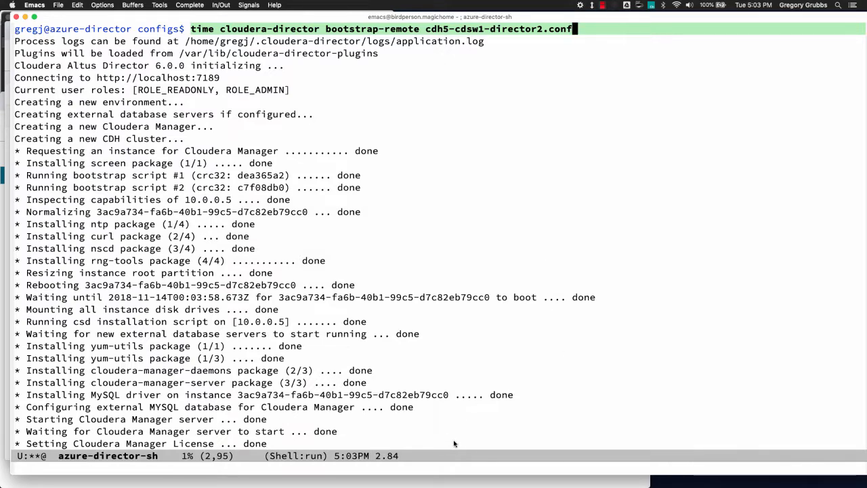
# - Confirm the bootstrap output ends with 'Cluster ready.' in the shell
pyautogui.hotkey('alt', '>')
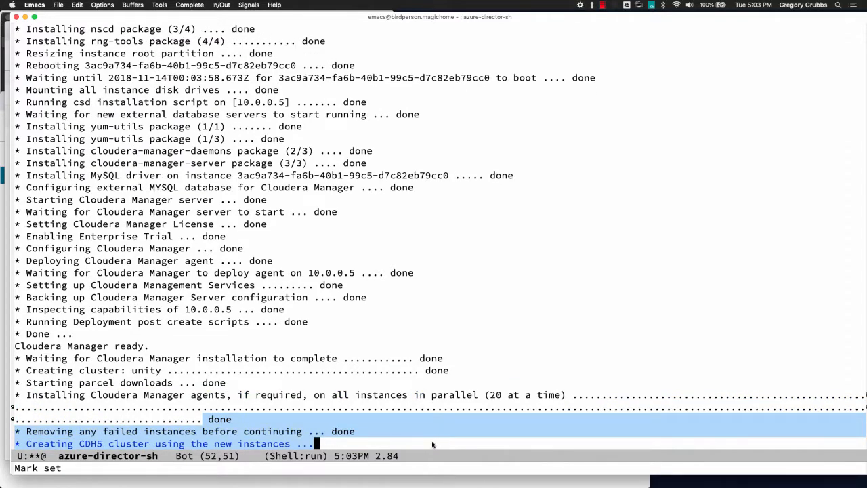
pyautogui.click(432, 445)
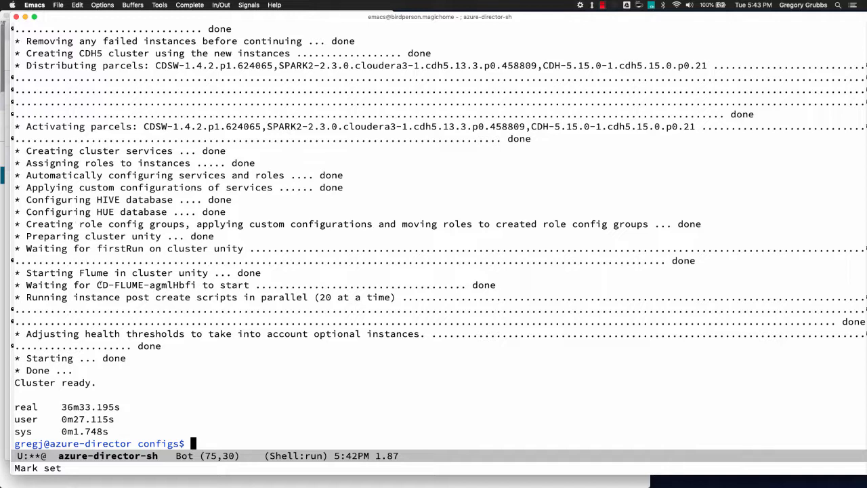
pyautogui.tripleClick(97, 386)
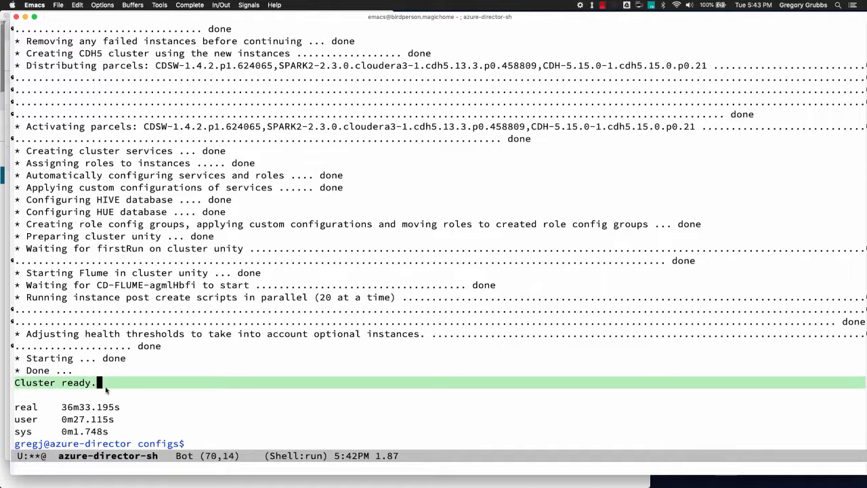
pyautogui.click(209, 444)
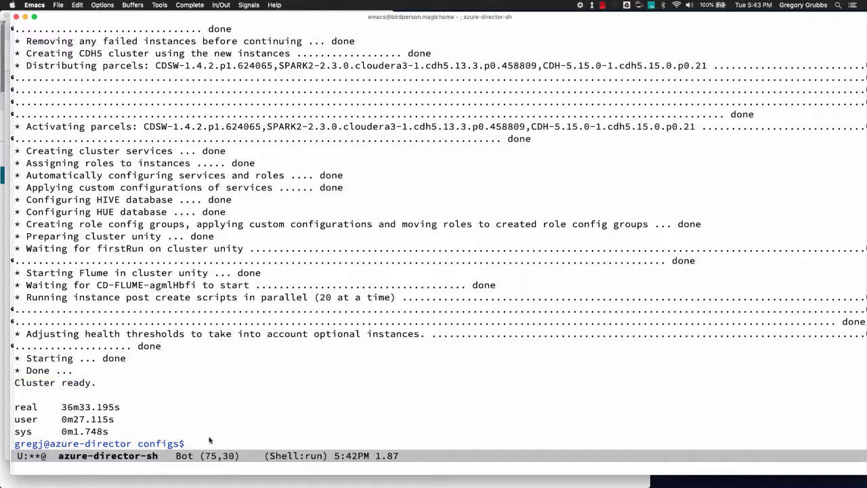
pyautogui.press('super+Tab')
pyautogui.press('super+Tab')
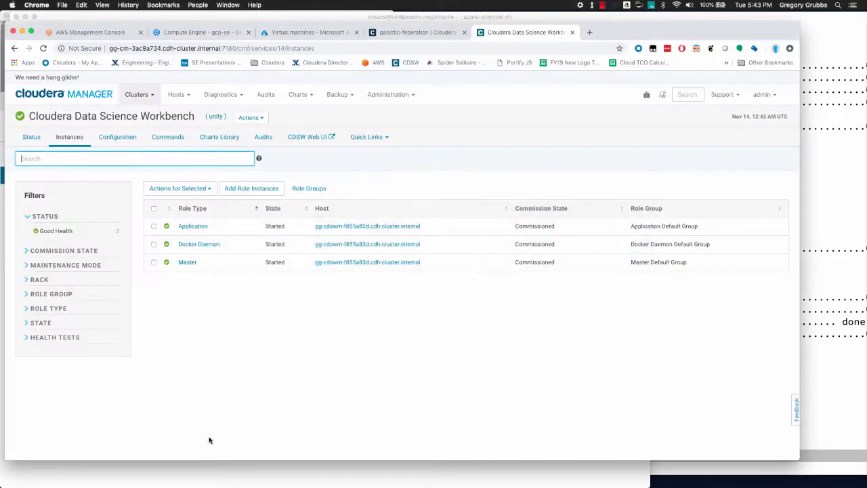
# - Open the Cloudera Manager Home dashboard showing the unity cluster's service health
pyautogui.click(81, 97)
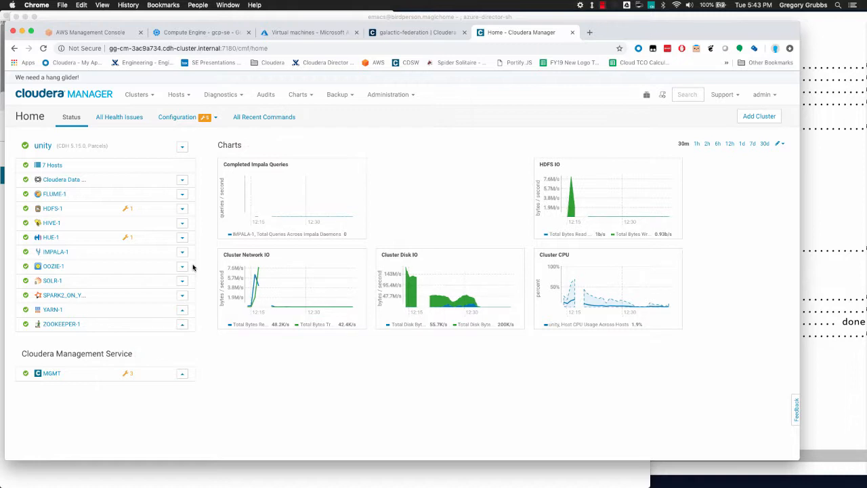
pyautogui.press('super+Tab')
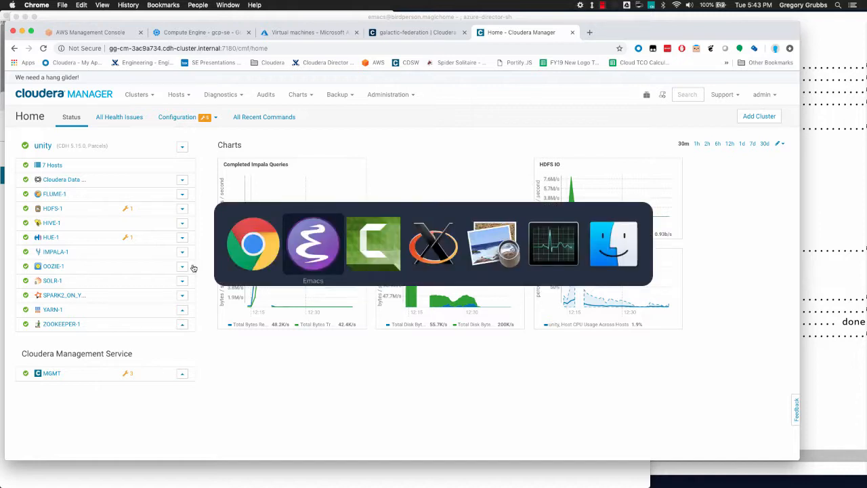
pyautogui.press('Escape')
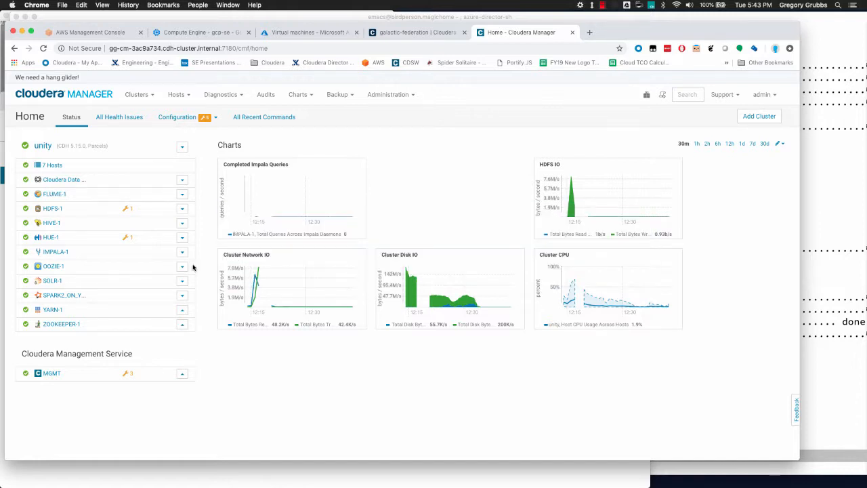
# - Glance at Compute Engine VM instances, then switch to the Azure Virtual machines tab
pyautogui.click(197, 33)
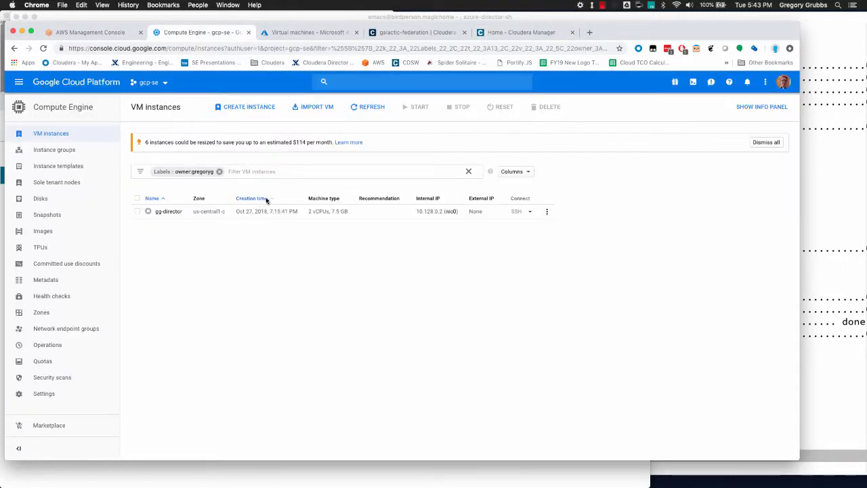
pyautogui.click(281, 32)
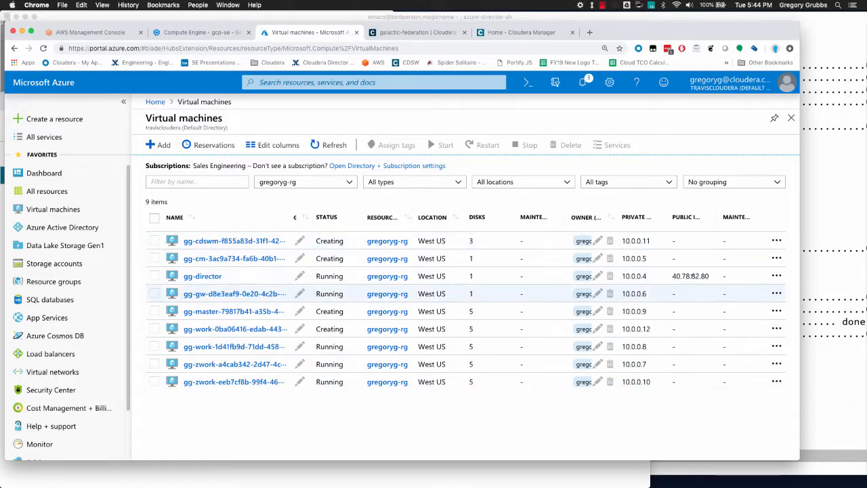
# - Select the gg-director VM in the Azure Virtual machines list
pyautogui.click(692, 276)
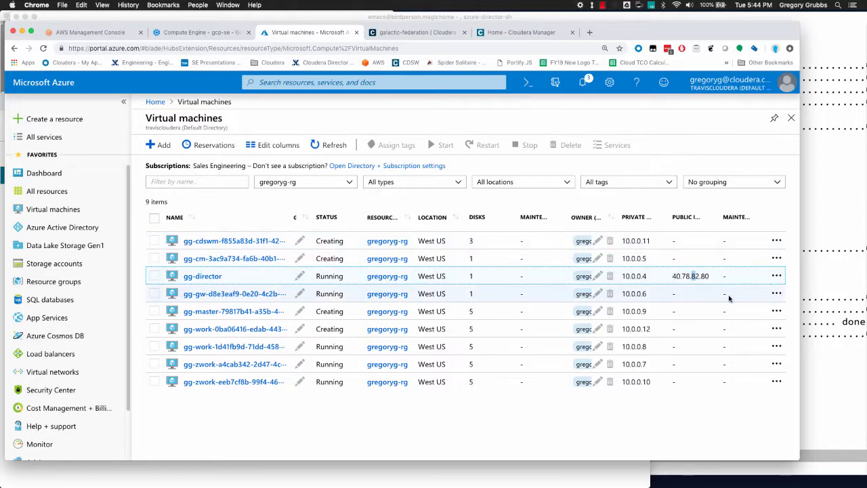
pyautogui.press('super+Tab')
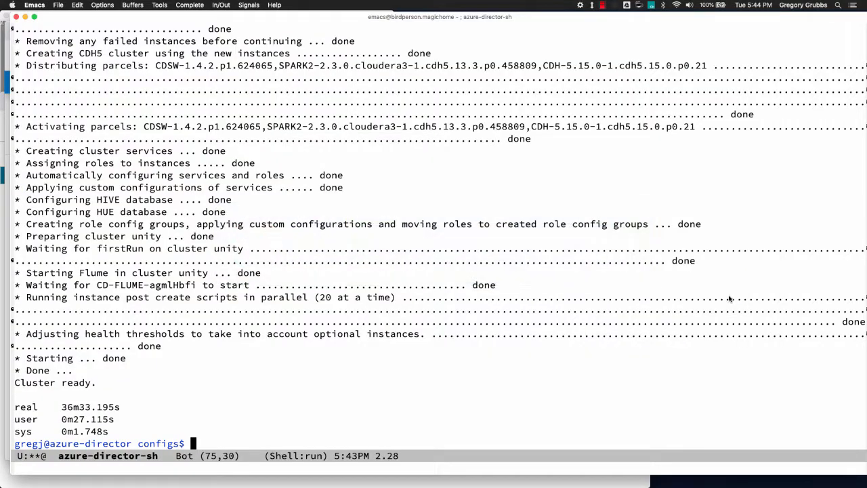
# - Open the home directory on 10.0.0.11 through a multi-hop ssh path via azure-director
pyautogui.hotkey('ctrl', 'x')
pyautogui.hotkey('ctrl', 'f')
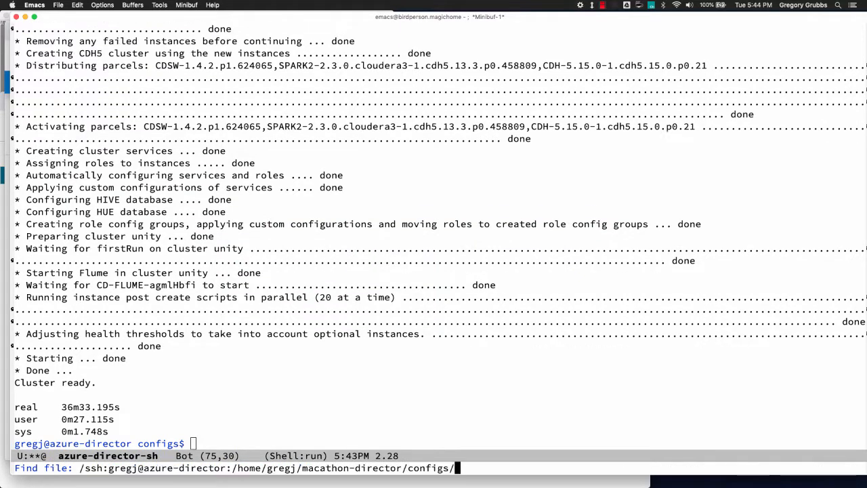
pyautogui.hotkey('alt', 'b')
pyautogui.hotkey('alt', 'b')
pyautogui.hotkey('alt', 'b')
pyautogui.hotkey('alt', 'b')
pyautogui.hotkey('alt', 'b')
pyautogui.hotkey('ctrl', 'b')
pyautogui.hotkey('ctrl', 'k')
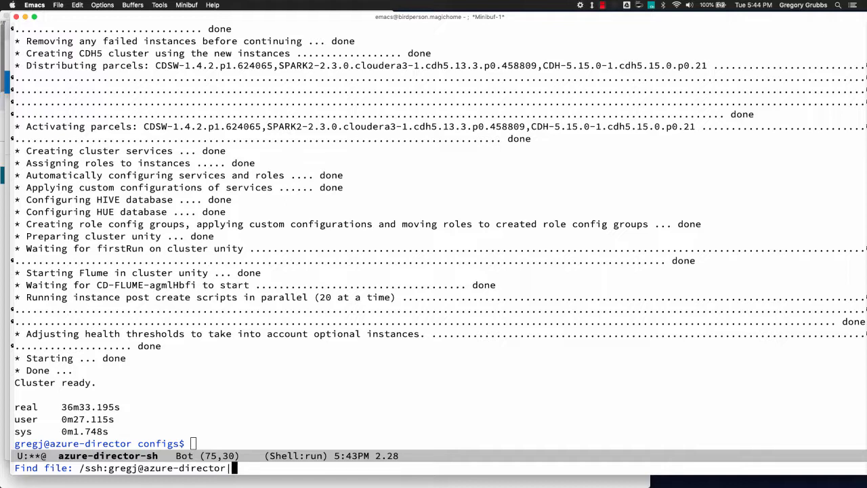
pyautogui.write('|ssh:gregj@10')
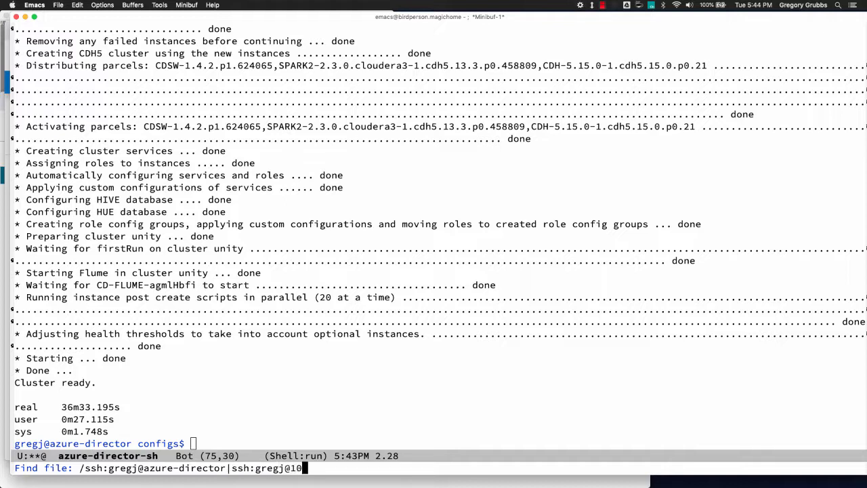
pyautogui.write('.0.0.11')
pyautogui.write(':')
pyautogui.press('Return')
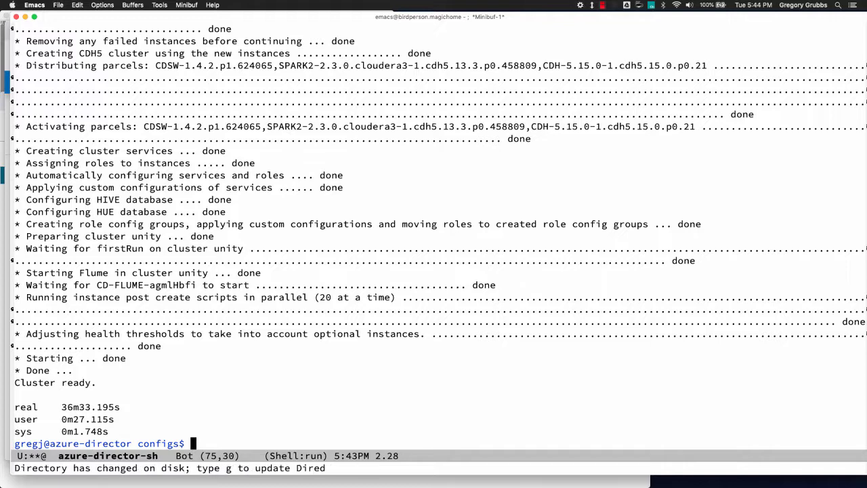
# - Start a shell on that host and let it fill the whole Emacs frame
pyautogui.hotkey('alt', 'x')
pyautogui.write('shell')
pyautogui.press('Return')
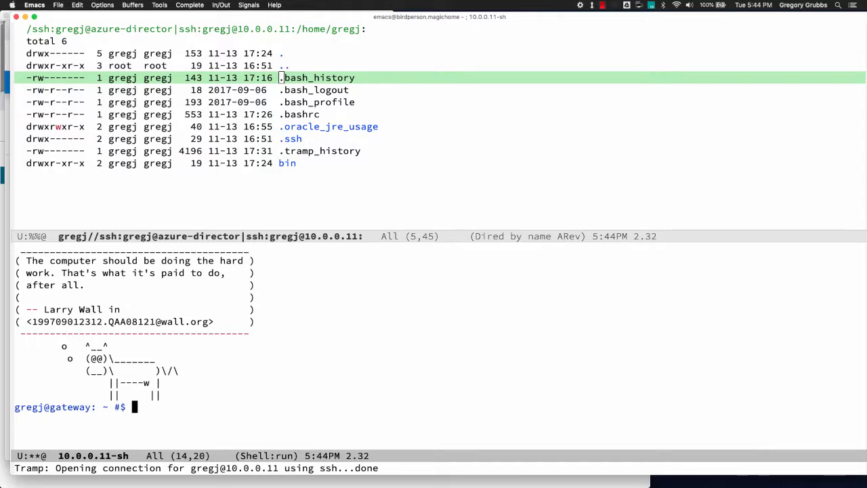
pyautogui.hotkey('ctrl', 'x')
pyautogui.press('1')
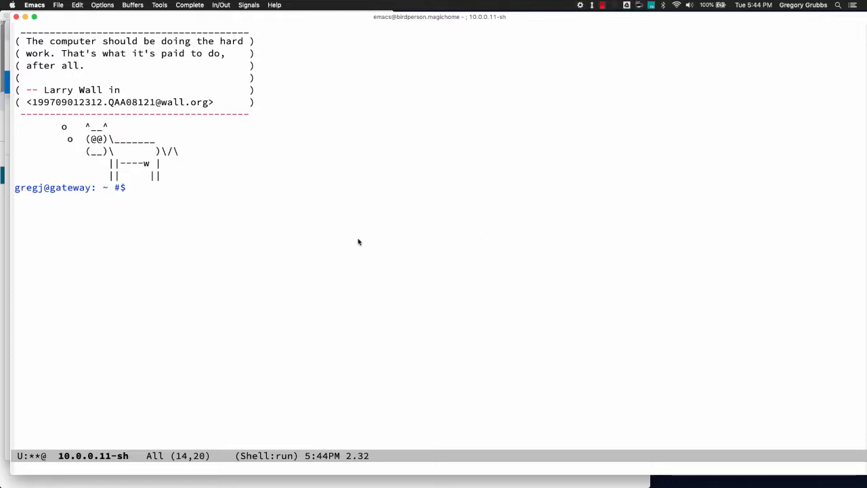
# - List Docker images and running containers with sudo docker images and sudo docker ps
pyautogui.write('sudo doc')
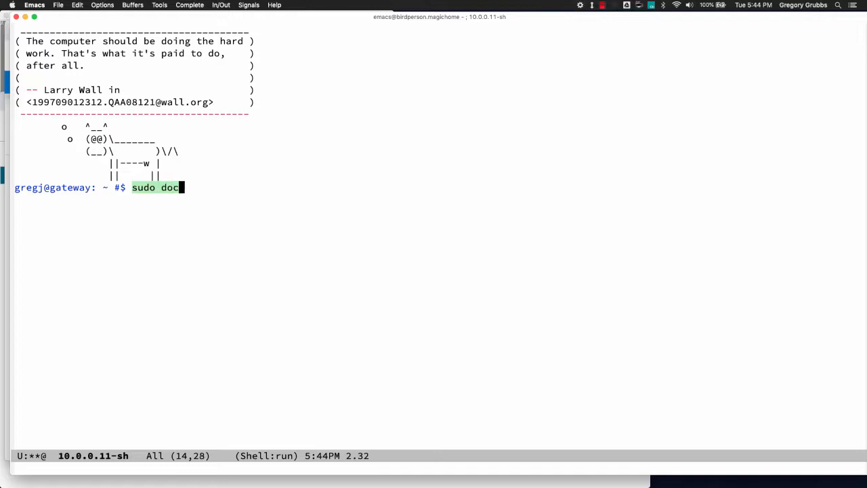
pyautogui.write('ker images')
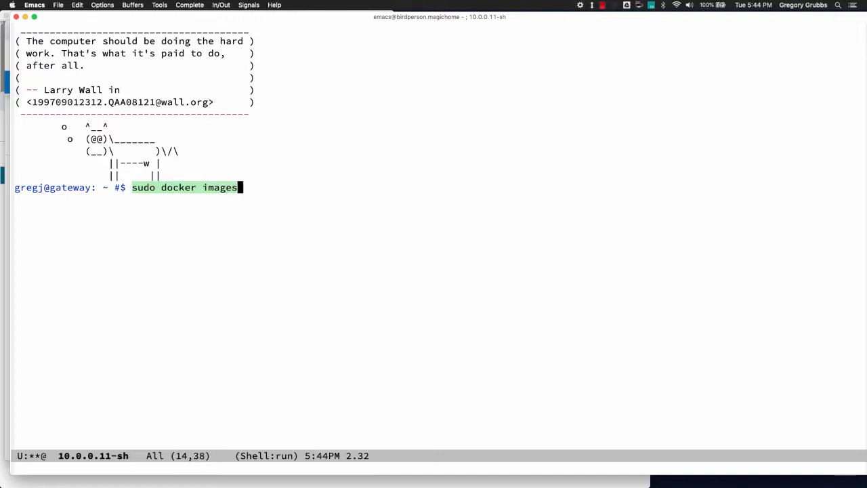
pyautogui.press('Return')
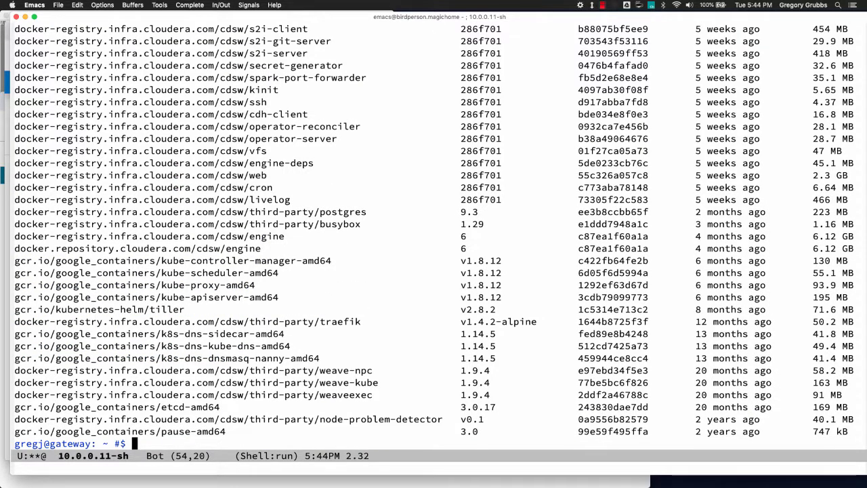
pyautogui.hotkey('alt', 'p')
pyautogui.press('BackSpace')
pyautogui.press('BackSpace')
pyautogui.press('BackSpace')
pyautogui.press('BackSpace')
pyautogui.press('BackSpace')
pyautogui.press('BackSpace')
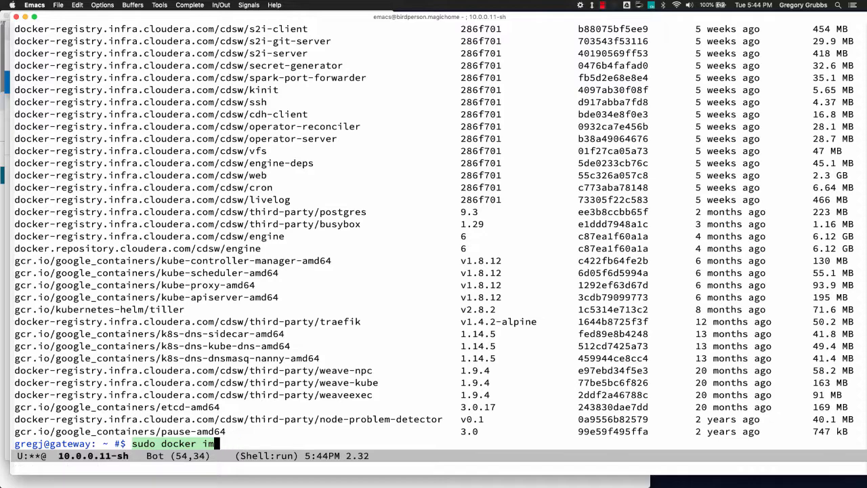
pyautogui.write('ps')
pyautogui.press('Return')
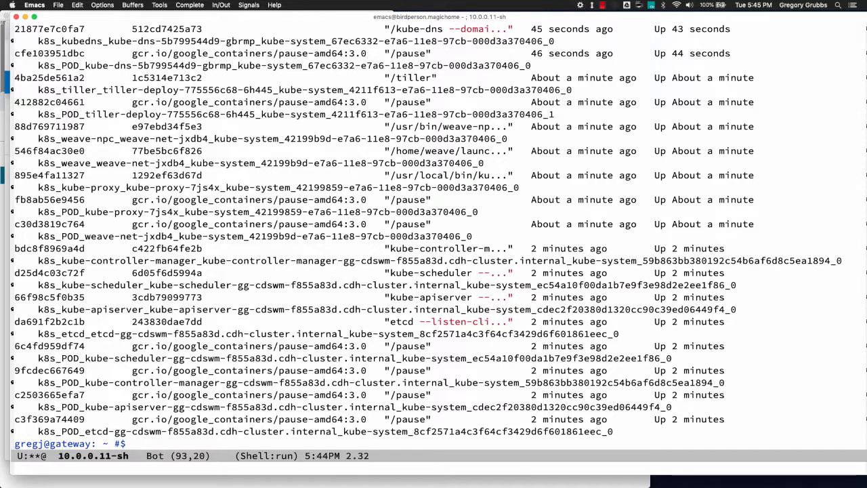
# - Run sudo cdsw status, check that TERM is dumb, and recall the status command
pyautogui.write('sudo ')
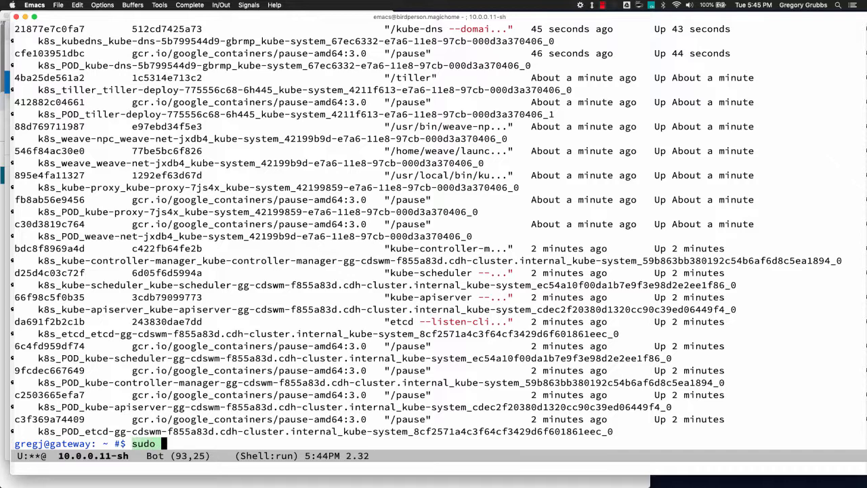
pyautogui.write('cdsw status')
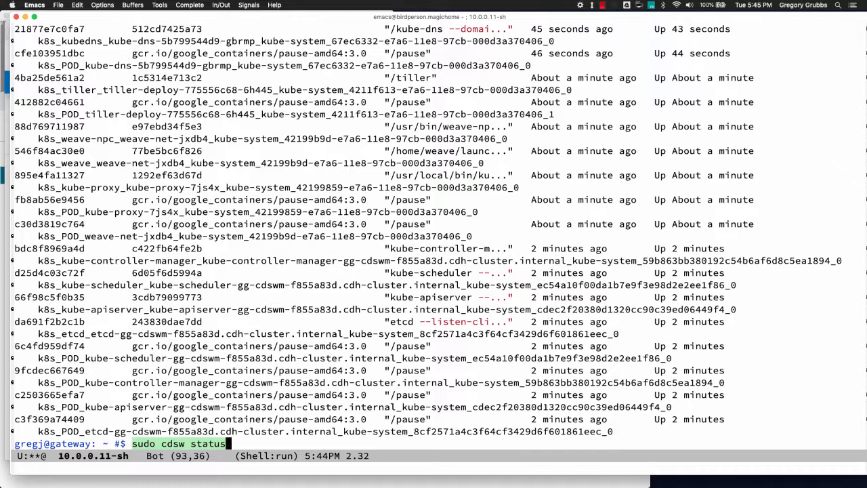
pyautogui.press('Return')
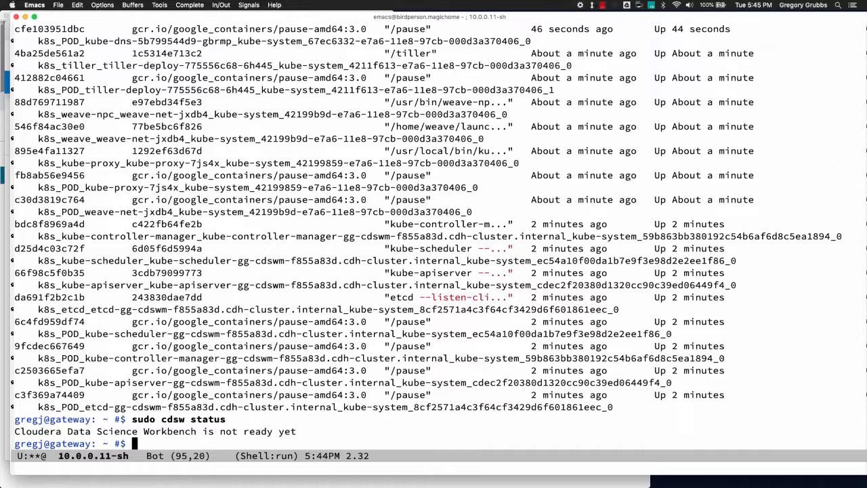
pyautogui.write('echo $')
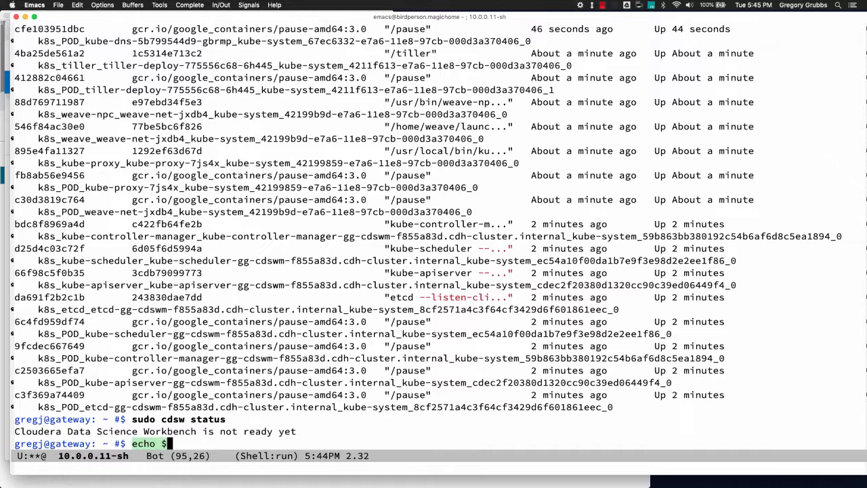
pyautogui.write('TERM')
pyautogui.press('Return')
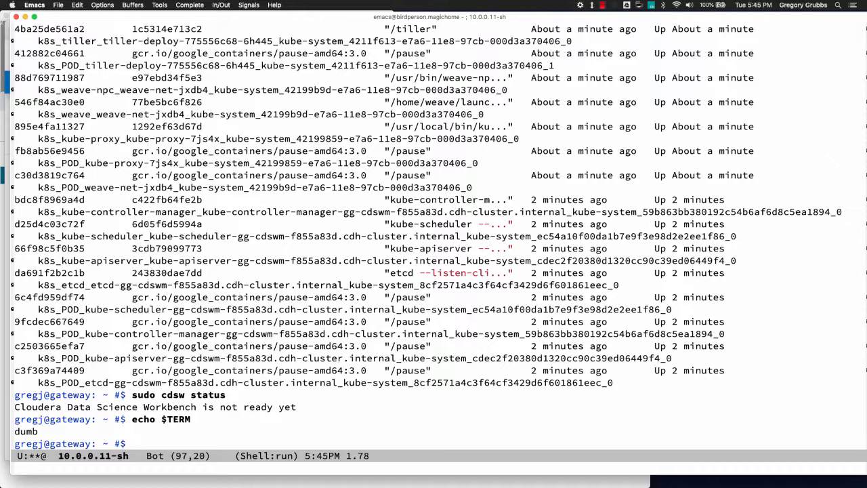
pyautogui.hotkey('alt', 'p')
pyautogui.hotkey('alt', 'p')
pyautogui.hotkey('ctrl', 'a')
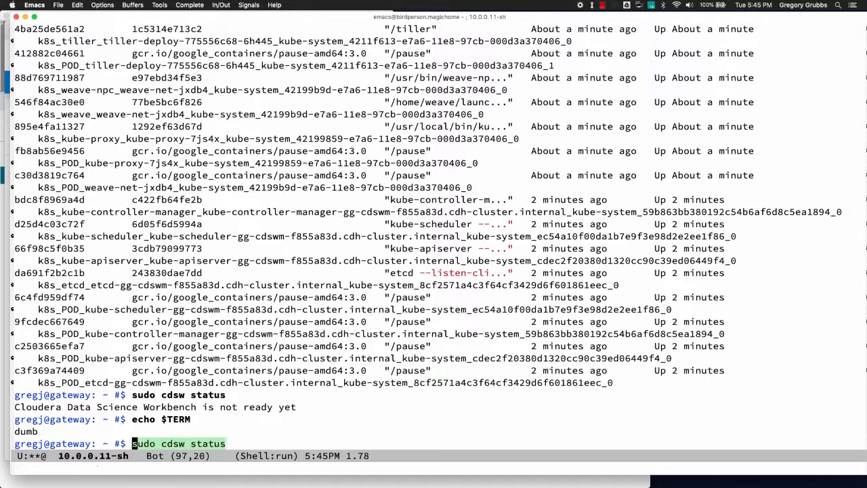
# - Rerun cdsw status with TERM=xterm and turn on toggle-truncate-lines
pyautogui.write('TERM=xterm')
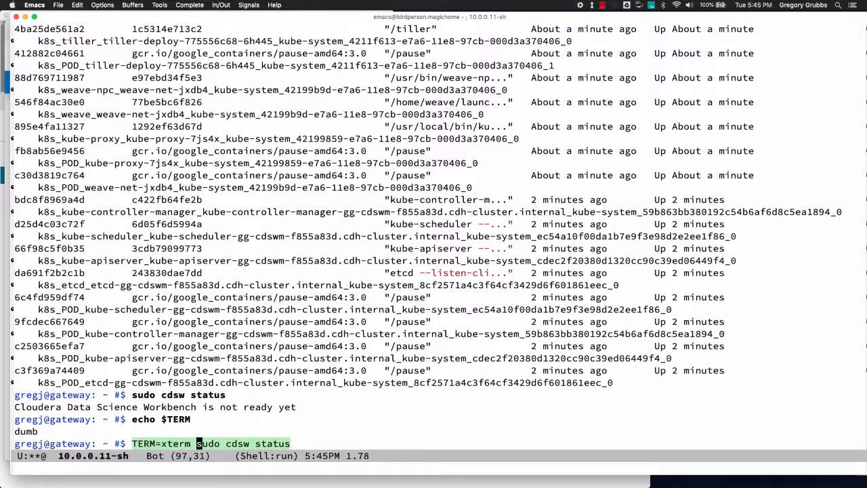
pyautogui.press('Return')
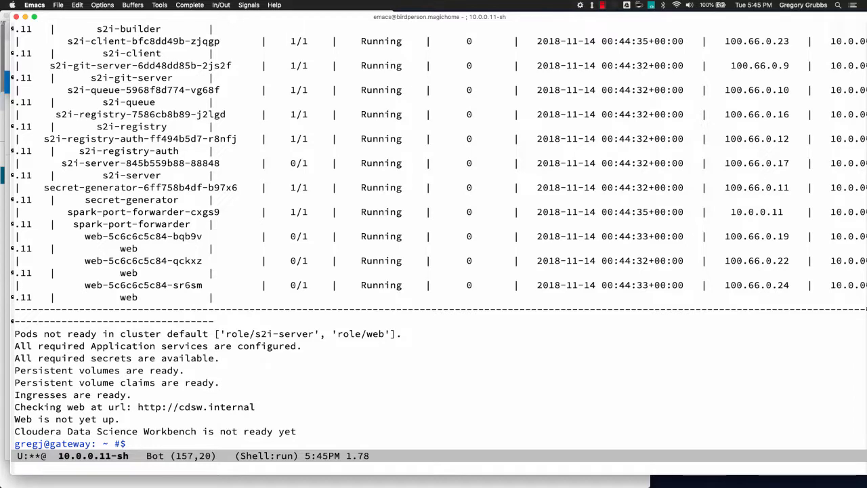
pyautogui.hotkey('alt', 'x')
pyautogui.write('t')
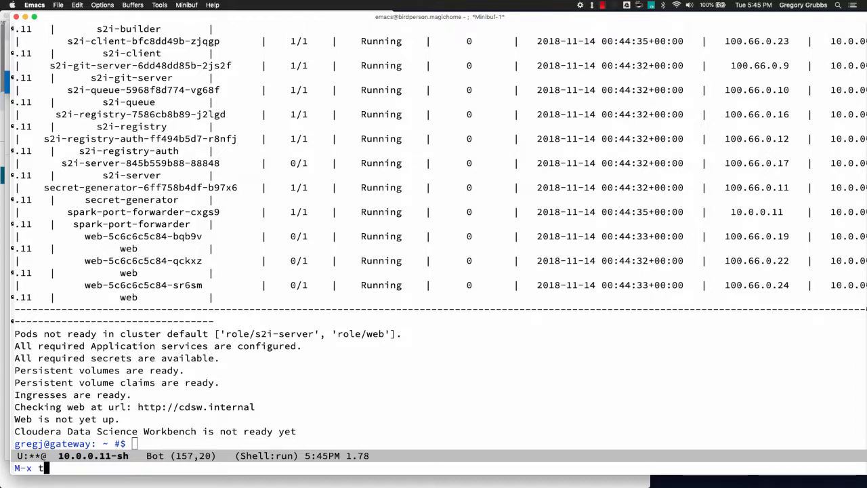
pyautogui.write('ogg-trun')
pyautogui.press('Tab')
pyautogui.press('Return')
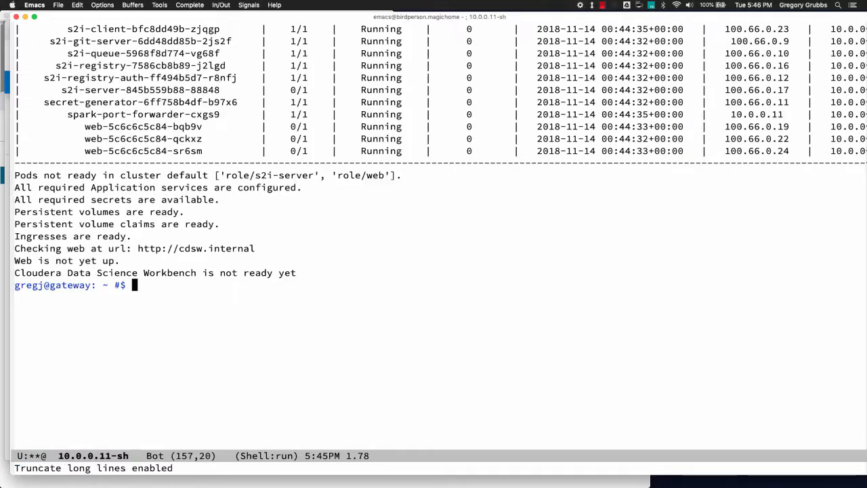
# - Page through the status output to the end, then switch to the Azure virtual machines list
pyautogui.hotkey('ctrl', 'l')
pyautogui.hotkey('ctrl', 'l')
pyautogui.hotkey('ctrl', 'l')
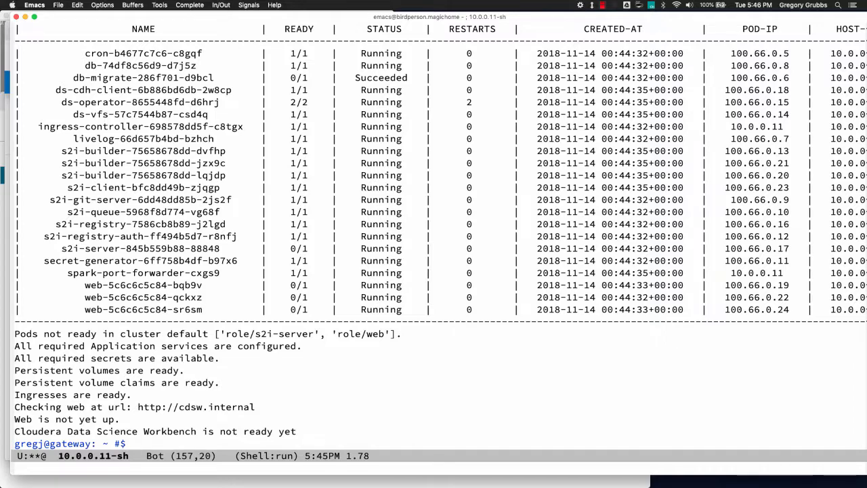
pyautogui.hotkey('alt', 'v')
pyautogui.press('Down')
pyautogui.press('Down')
pyautogui.press('Down')
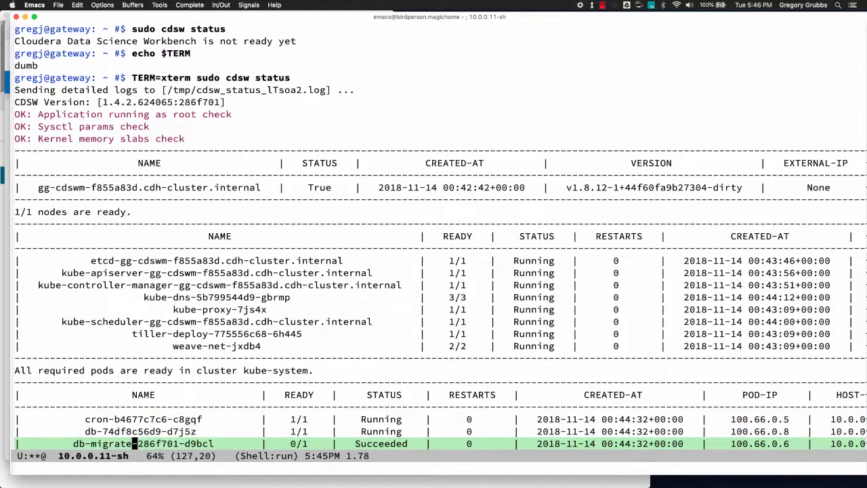
pyautogui.press('Down')
pyautogui.press('Down')
pyautogui.press('Down')
pyautogui.press('Down')
pyautogui.hotkey('alt', '>')
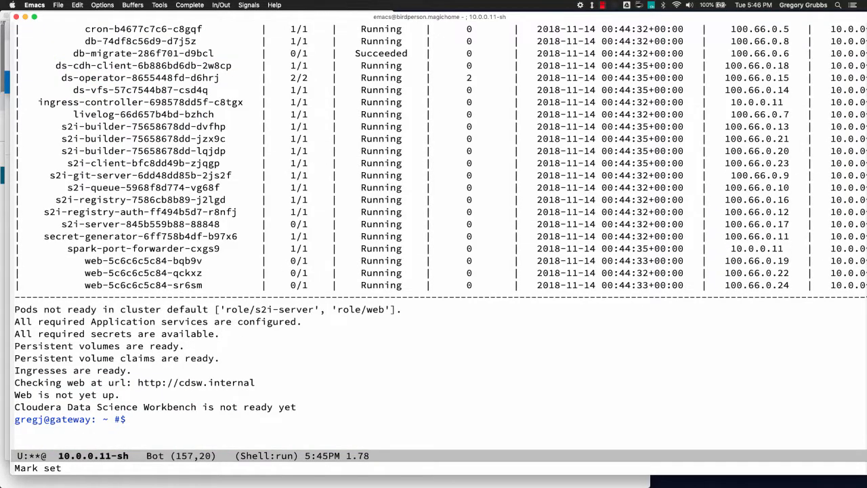
pyautogui.press('super+Tab')
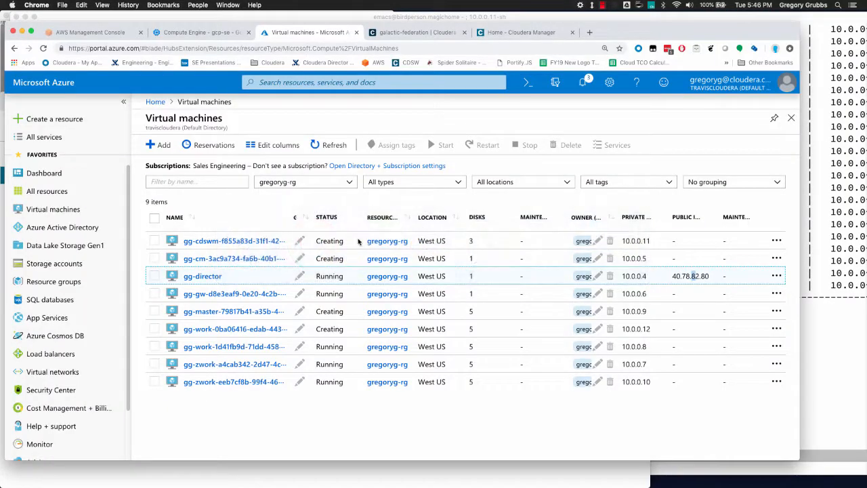
# - Bring up the Cloudera Manager home dashboard in the browser
pyautogui.click(425, 32)
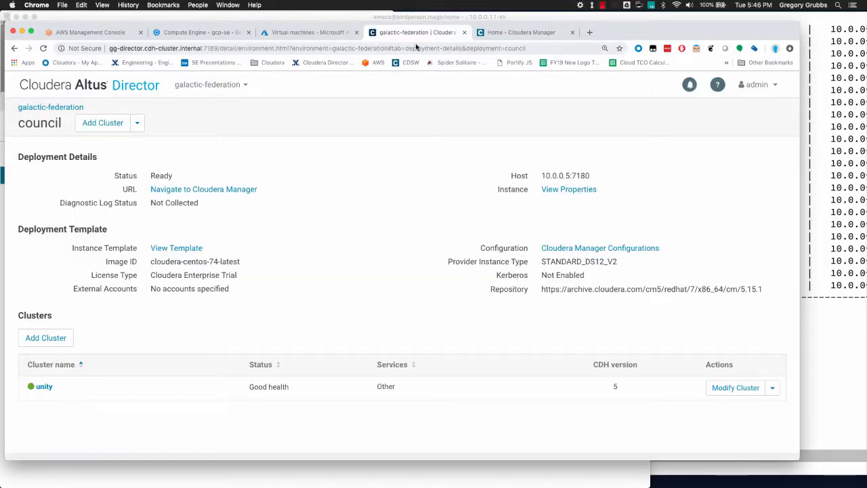
pyautogui.click(538, 33)
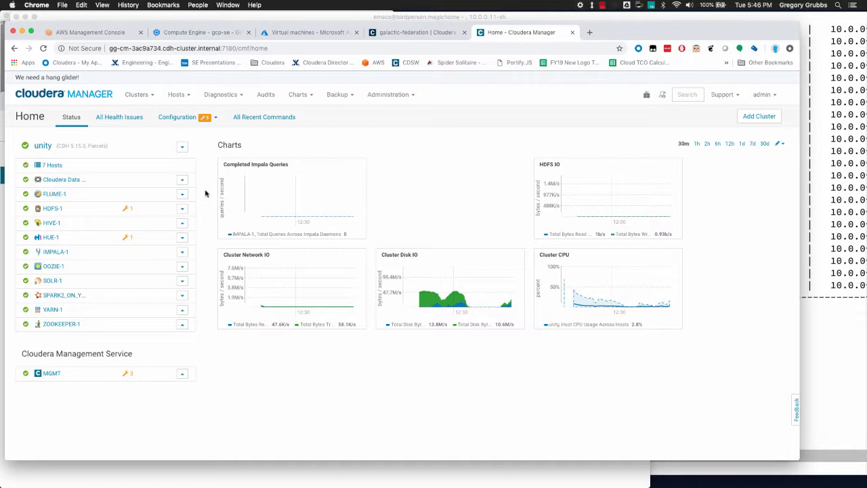
pyautogui.press('super+Tab')
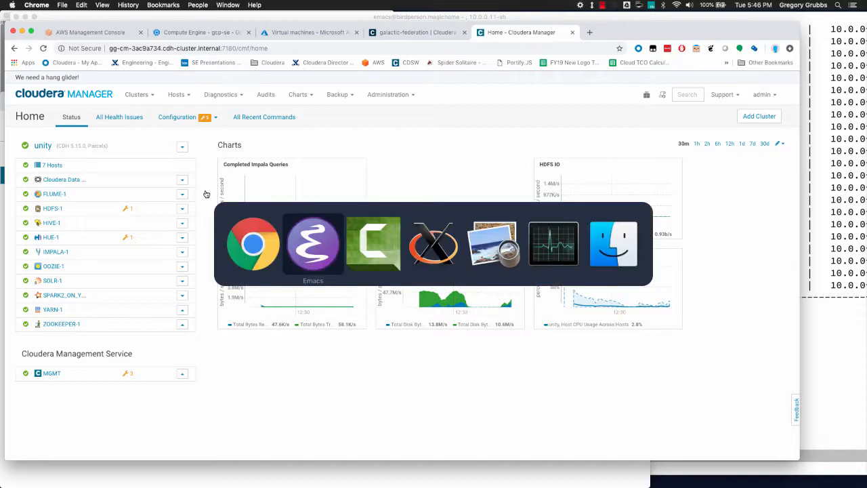
pyautogui.press('Escape')
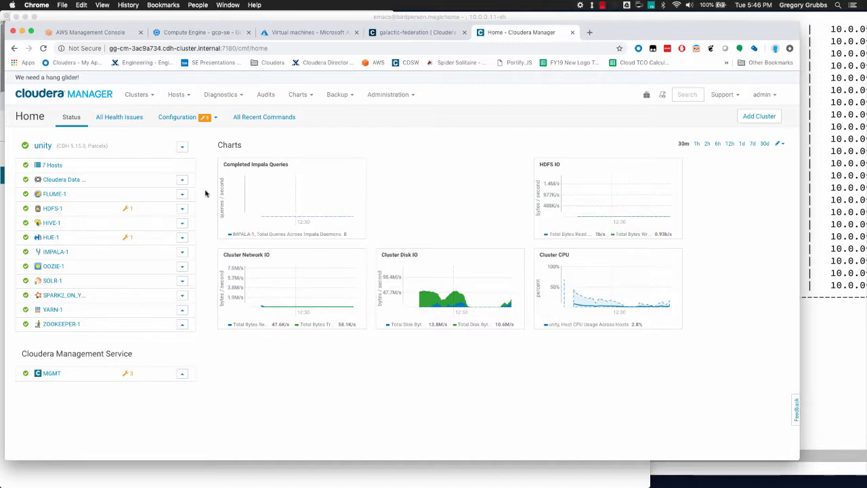
# - Show CDSW's non-default settings (domain cdsw.internal, master IP 10.0.0.11), then return to Emacs
pyautogui.click(59, 180)
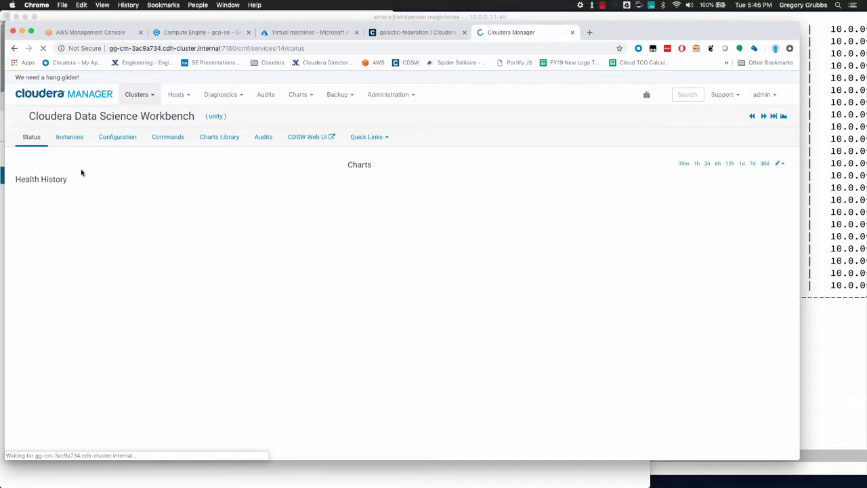
pyautogui.click(109, 138)
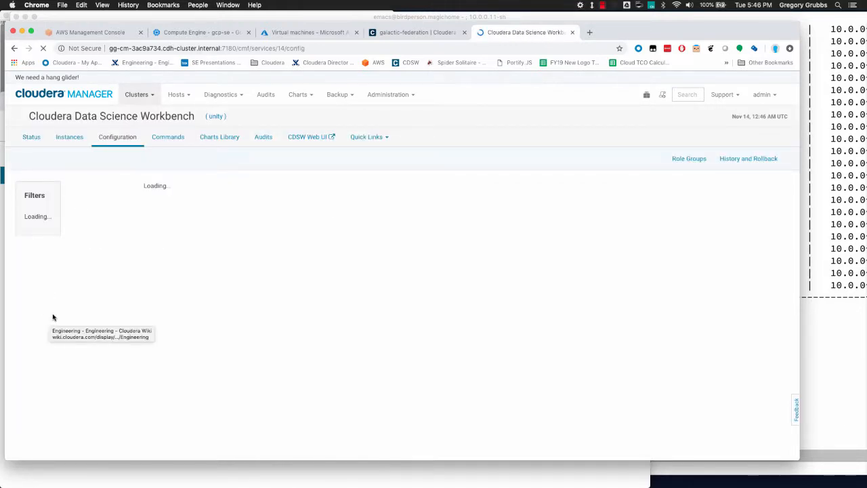
pyautogui.scroll(-5, 59, 319)
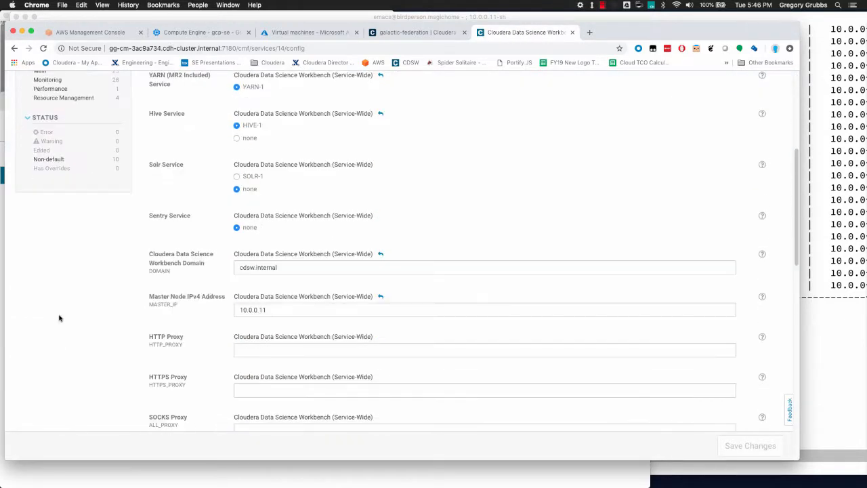
pyautogui.scroll(1, 49, 214)
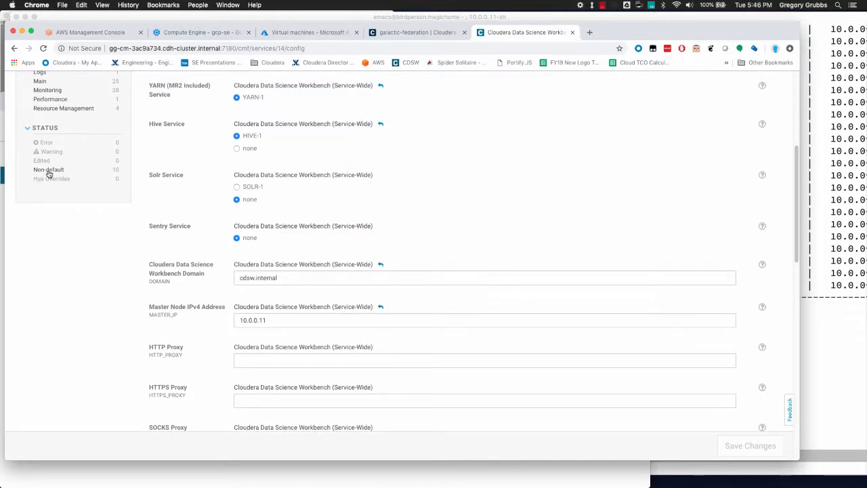
pyautogui.click(48, 171)
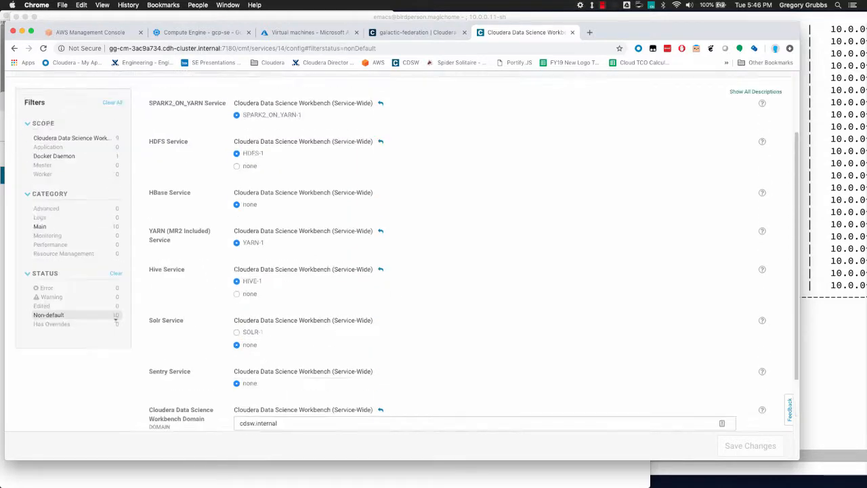
pyautogui.scroll(-3, 116, 318)
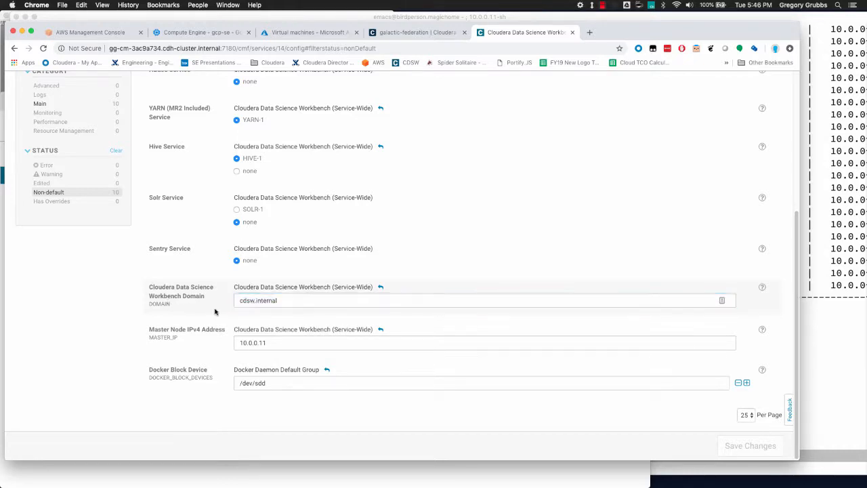
pyautogui.press('super+Tab')
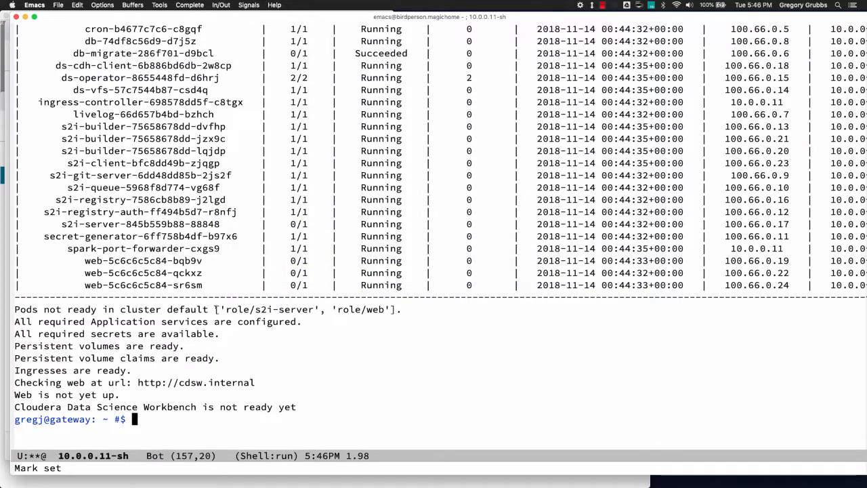
# - Ping cdsw.internal and sdkjhsdf.cdsw.internal, stopping each ping after replies arrive
pyautogui.write('ping cdsw.')
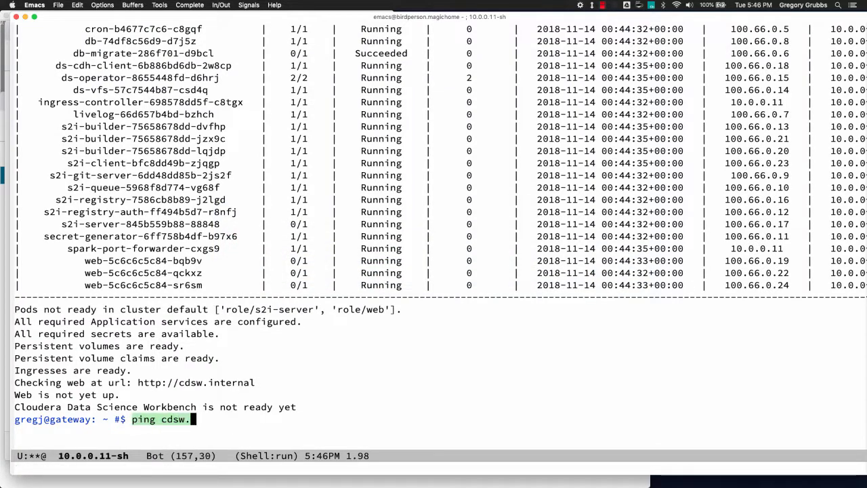
pyautogui.write('internal')
pyautogui.press('Return')
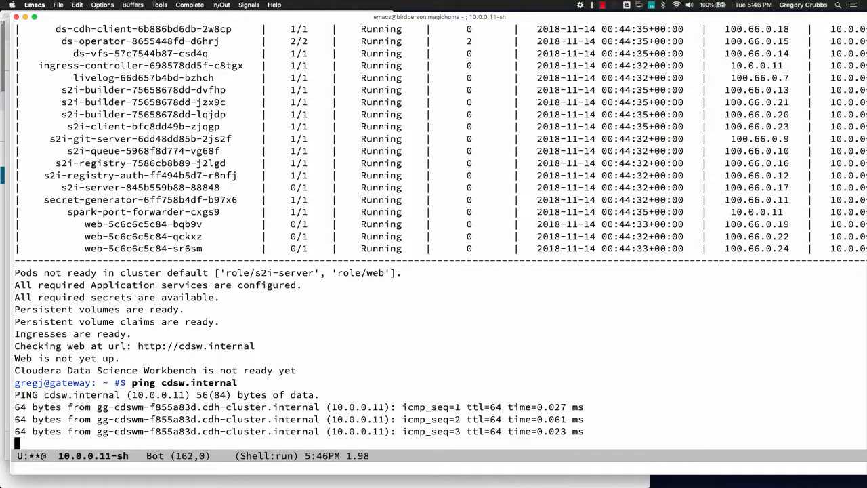
pyautogui.hotkey('ctrl', 'c')
pyautogui.hotkey('ctrl', 'c')
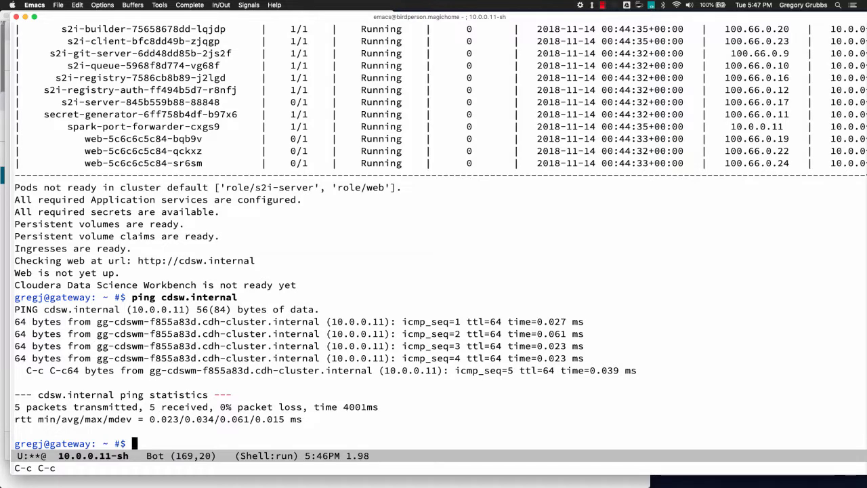
pyautogui.hotkey('alt', 'p')
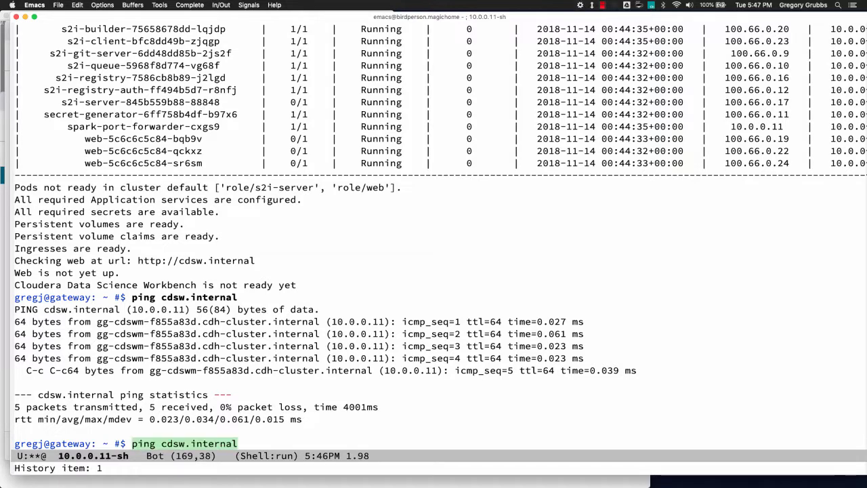
pyautogui.hotkey('alt', 'b')
pyautogui.hotkey('alt', 'b')
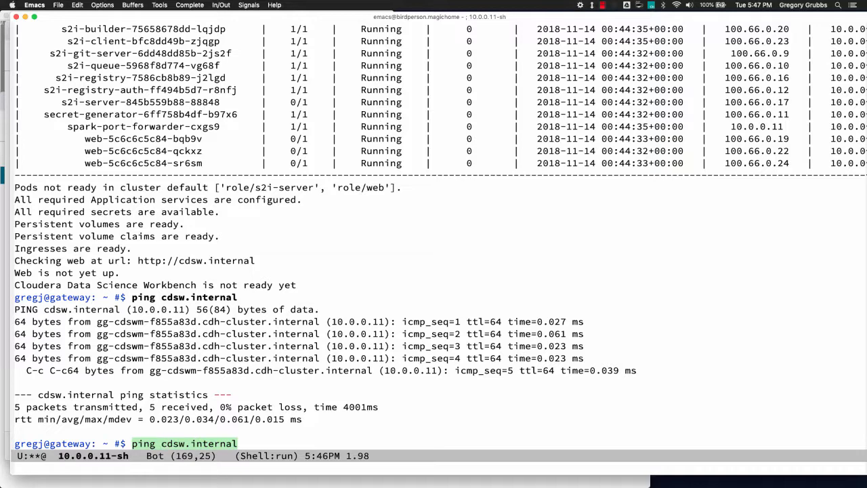
pyautogui.write('sdkjhsdf')
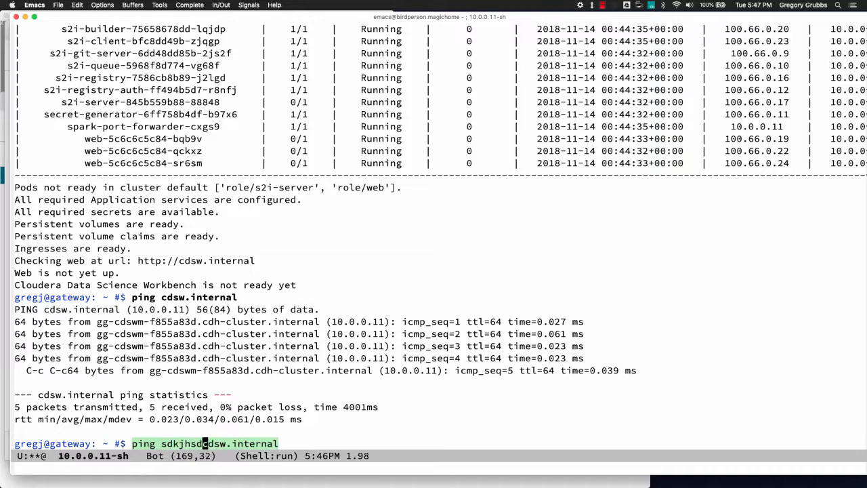
pyautogui.hotkey('alt', '.')
pyautogui.hotkey('ctrl', 'g')
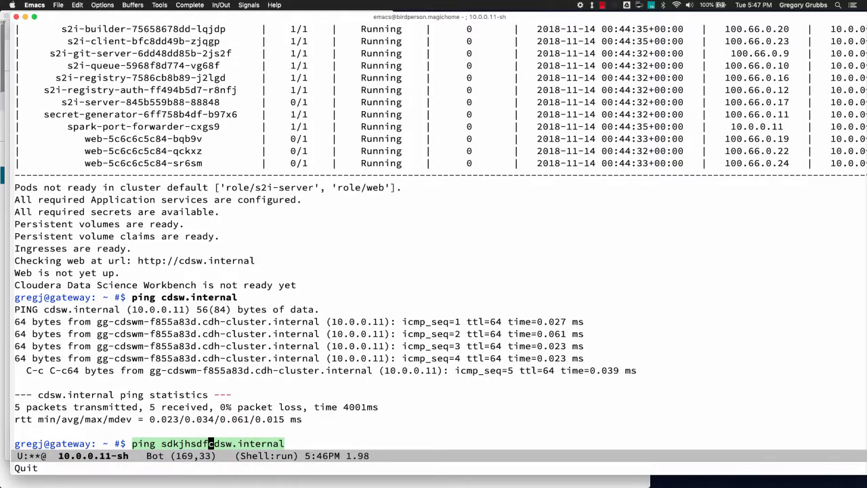
pyautogui.write('.')
pyautogui.press('Return')
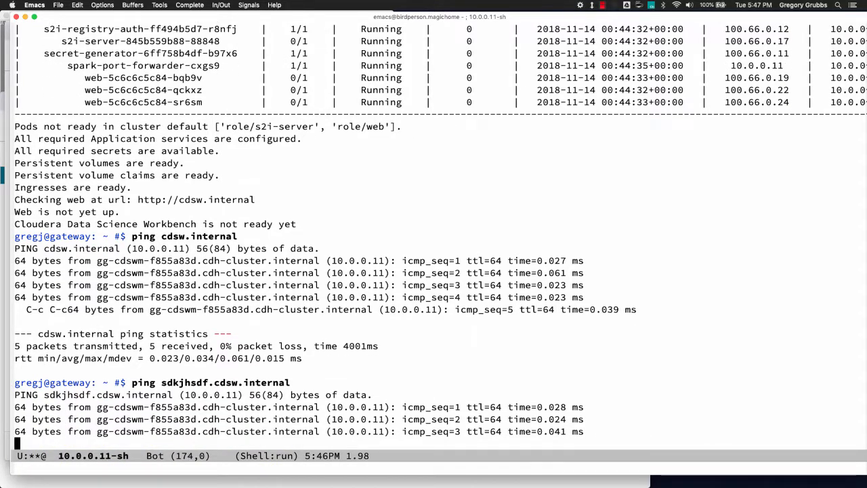
pyautogui.hotkey('ctrl', 'c')
pyautogui.hotkey('ctrl', 'c')
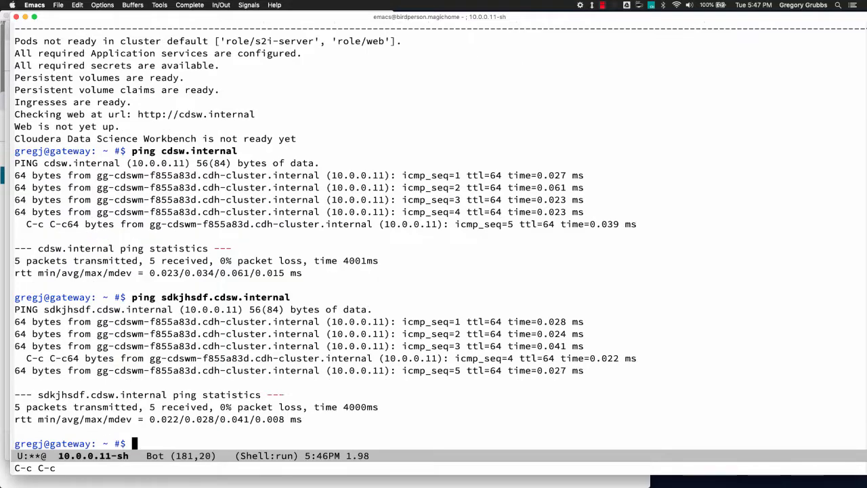
# - Ping gort.sdkjhsdf.cdsw.internal, stop it, and clear the shell prompt
pyautogui.hotkey('alt', 'p')
pyautogui.hotkey('alt', 'b')
pyautogui.hotkey('alt', 'b')
pyautogui.hotkey('alt', 'b')
pyautogui.write('gort.')
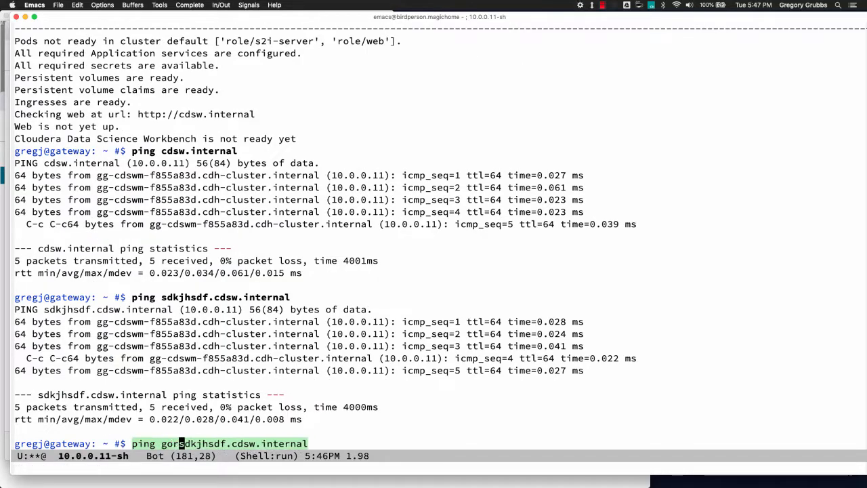
pyautogui.press('Return')
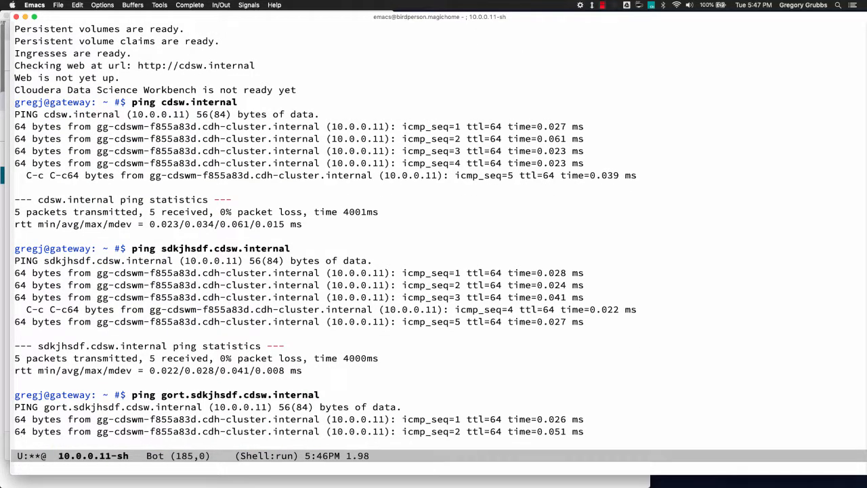
pyautogui.hotkey('ctrl', 'c')
pyautogui.hotkey('ctrl', 'c')
pyautogui.hotkey('ctrl', 'c')
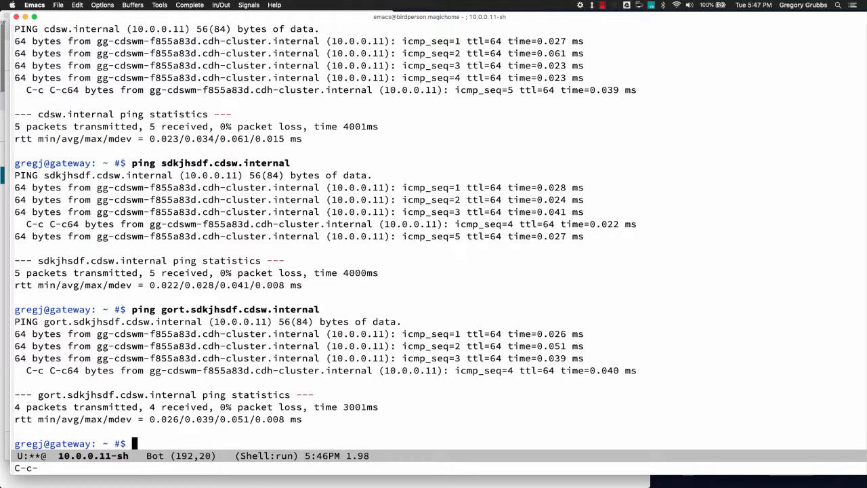
pyautogui.hotkey('alt', 'r')
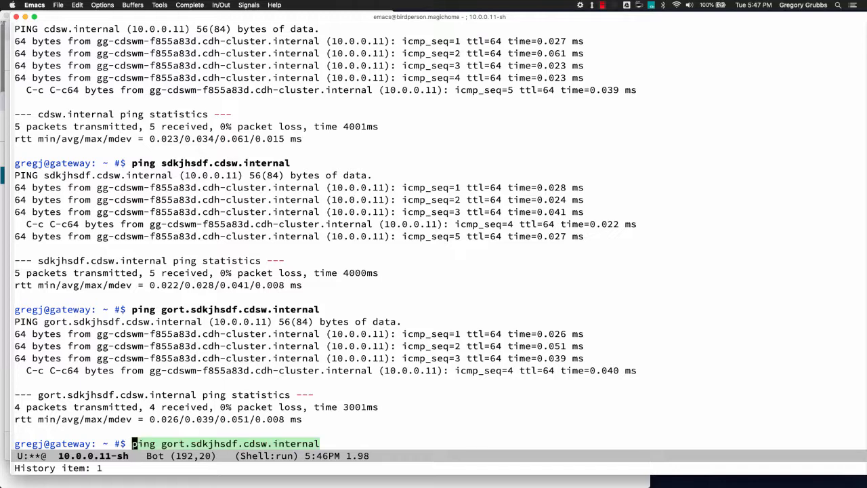
pyautogui.hotkey('ctrl', 'g')
pyautogui.hotkey('ctrl', 'c')
pyautogui.hotkey('ctrl', 'u')
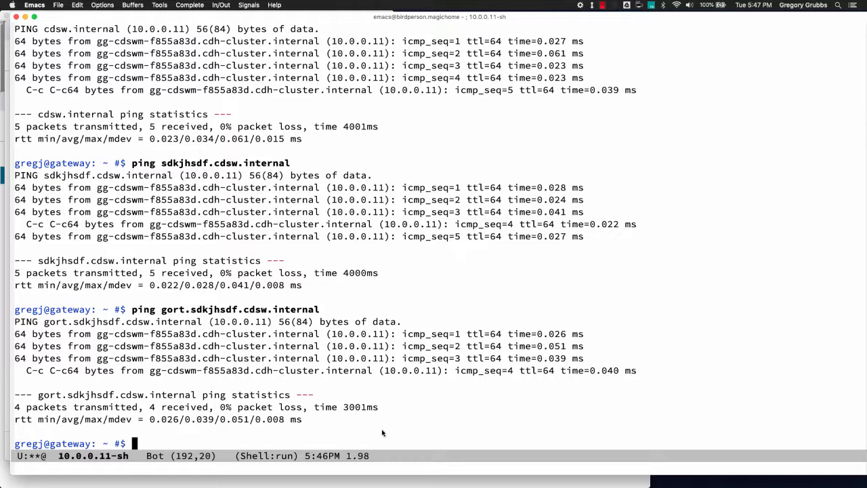